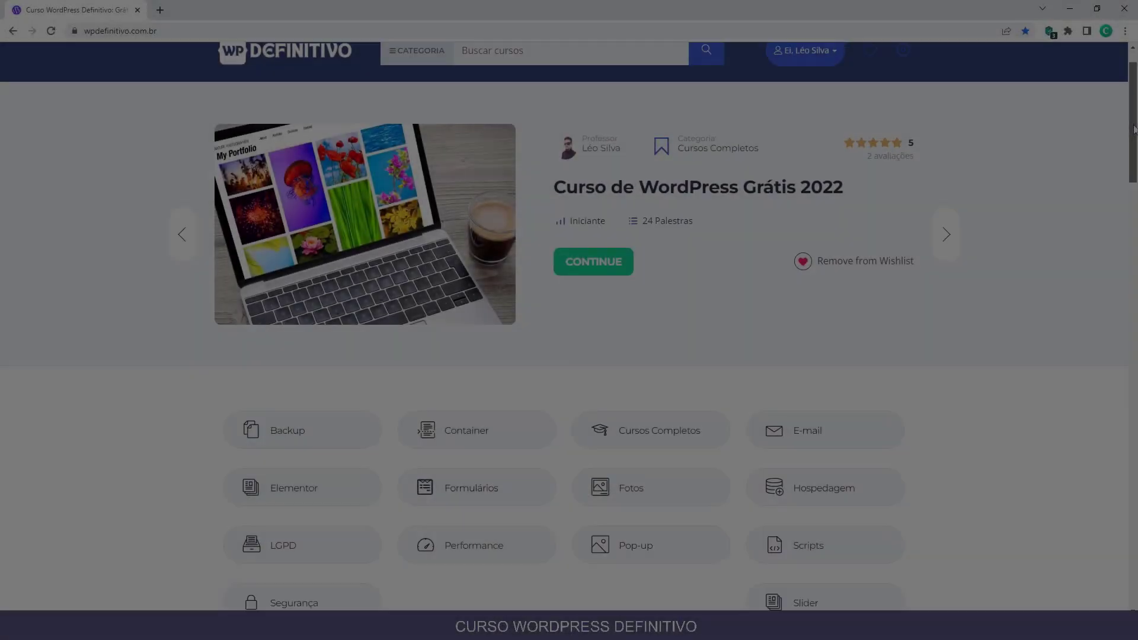
scroll(1135, 170, down, 3)
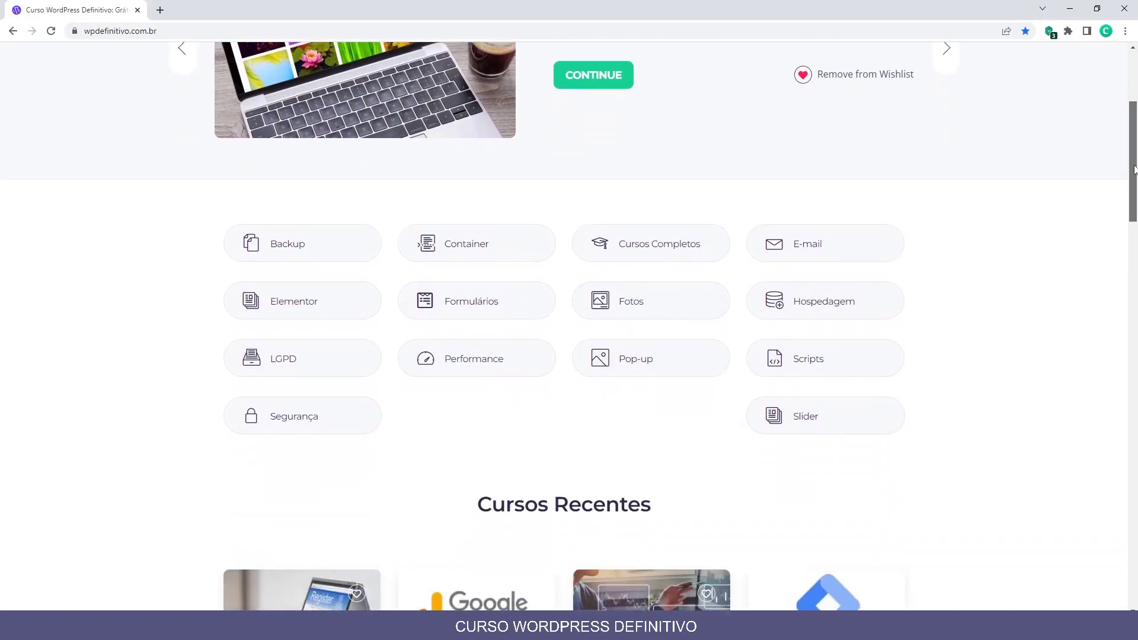
scroll(1135, 170, down, 3)
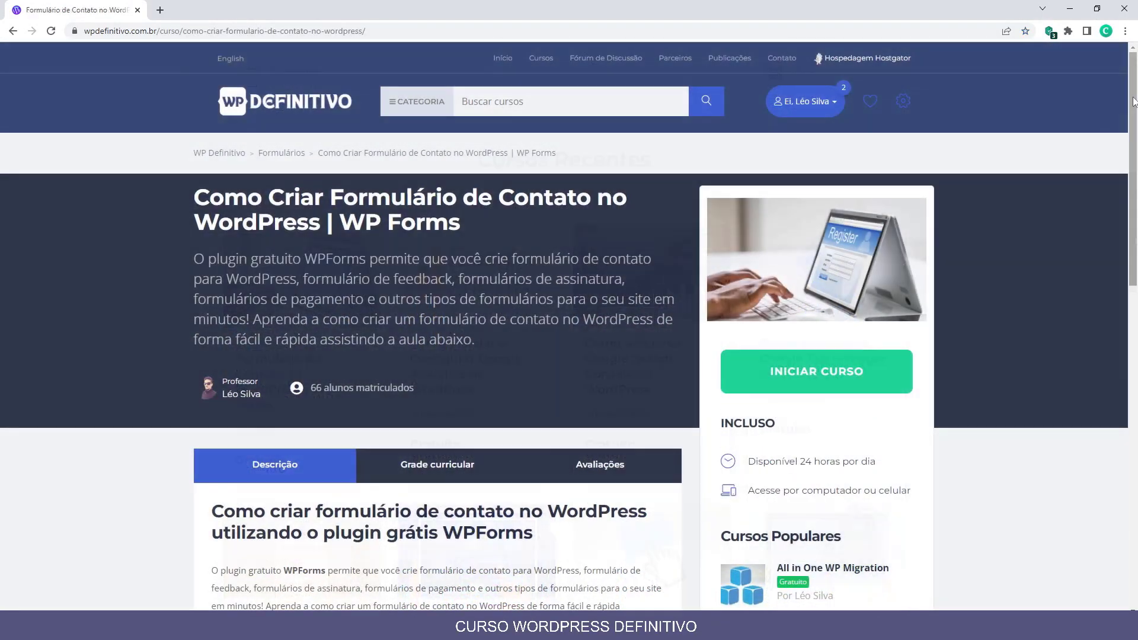
drag(1134, 102, 1137, 314)
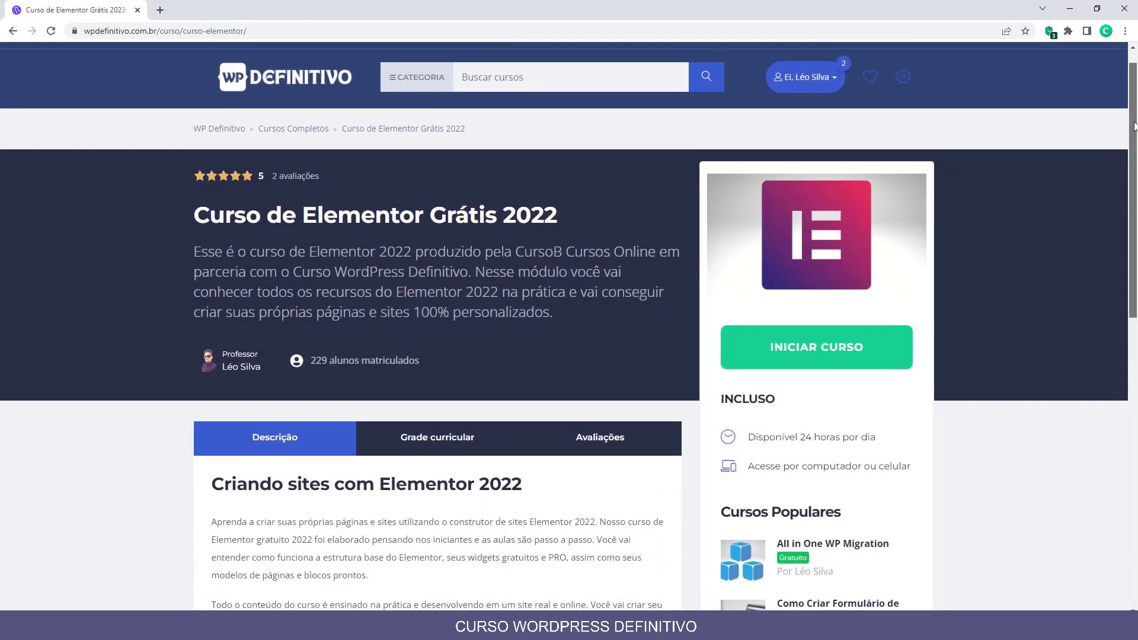
drag(1136, 124, 1137, 261)
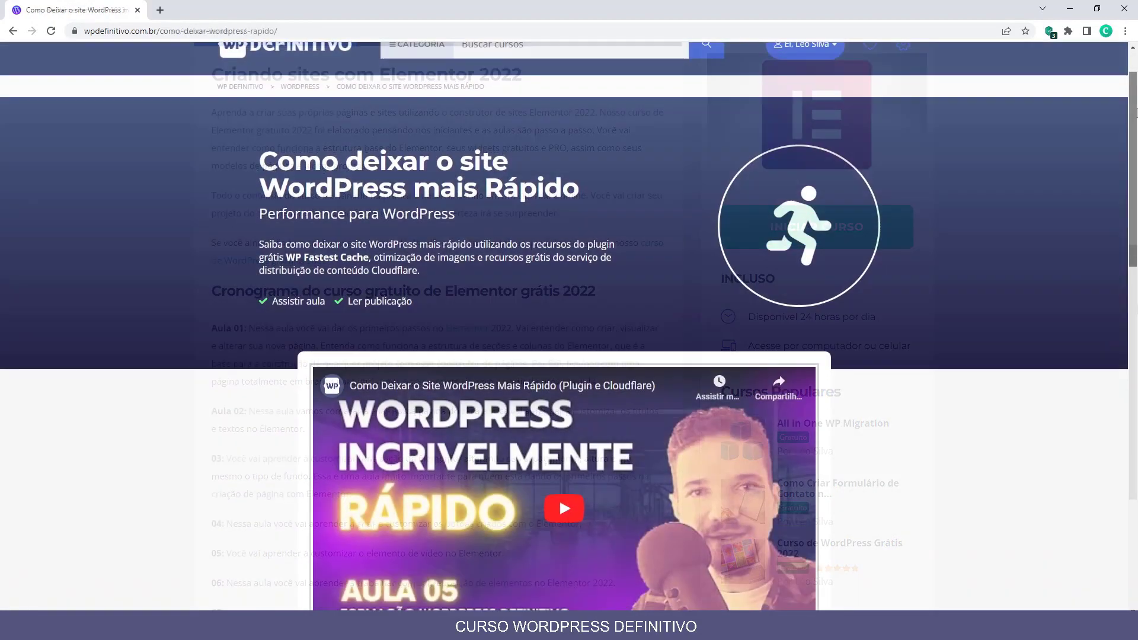
drag(1137, 119, 1126, 330)
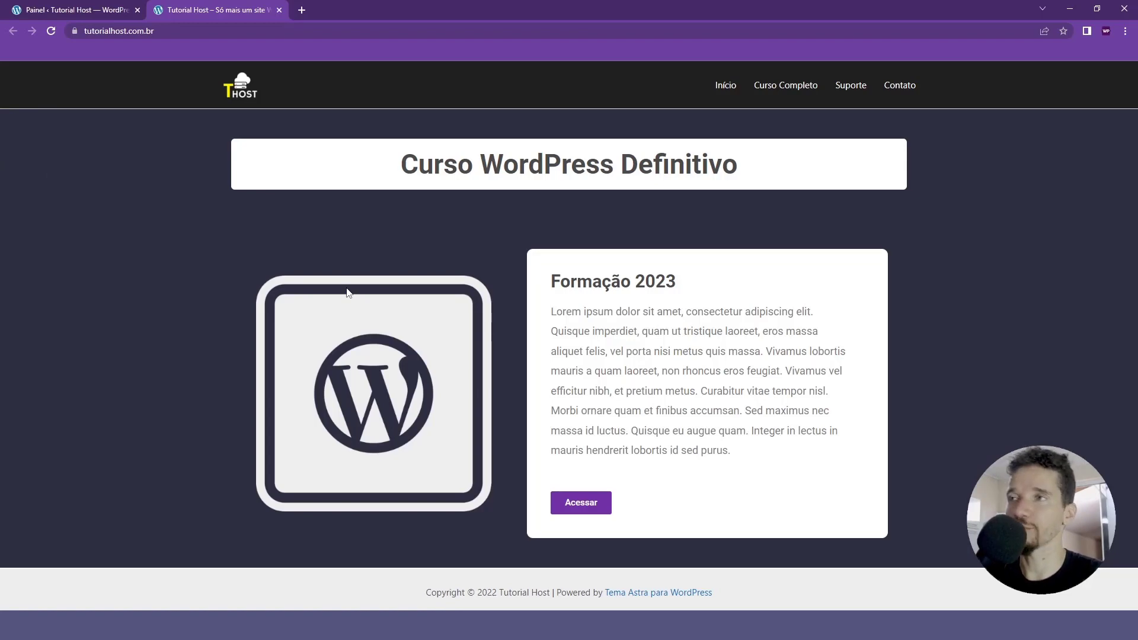
Step: Open the "Tutorial Host WordPress" page for editing with Elementor and close the Navegador
click(42, 10)
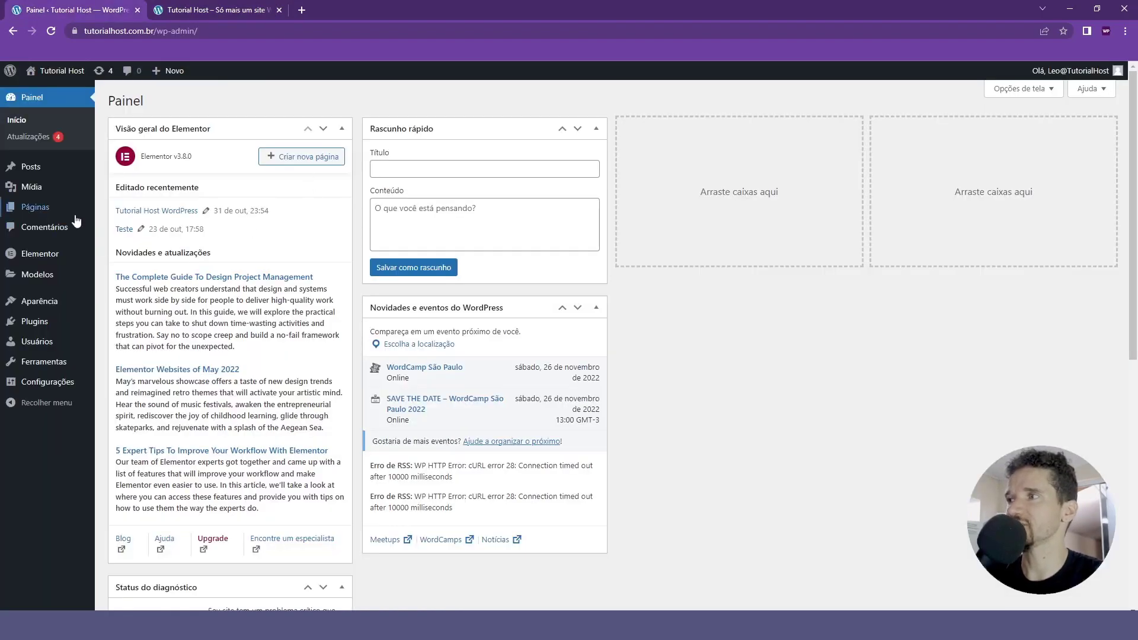
click(113, 211)
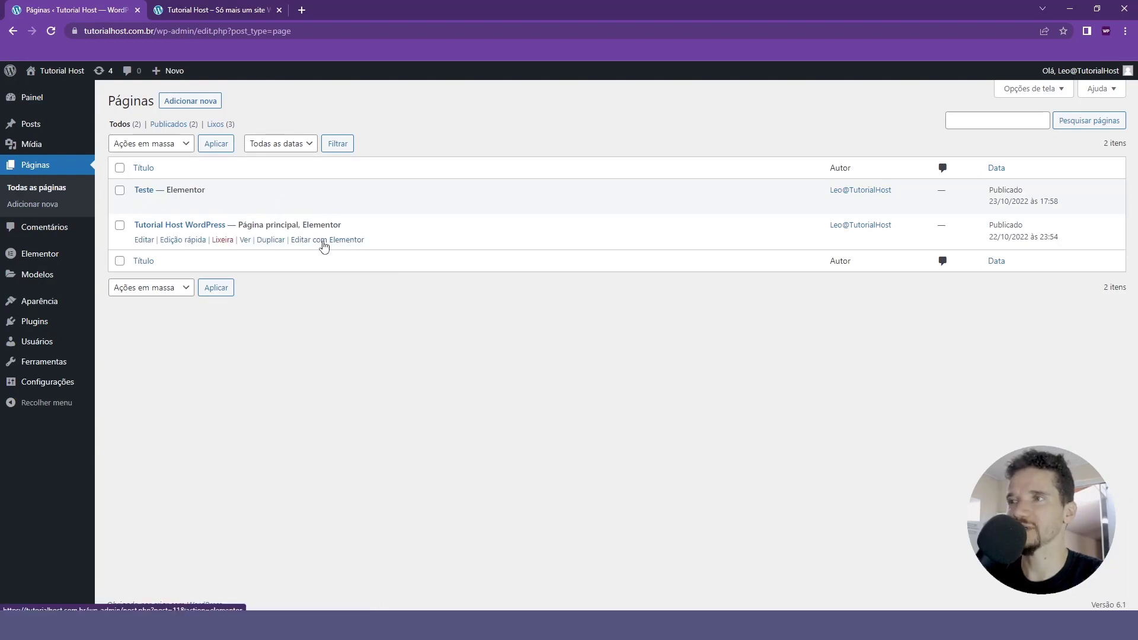
click(325, 240)
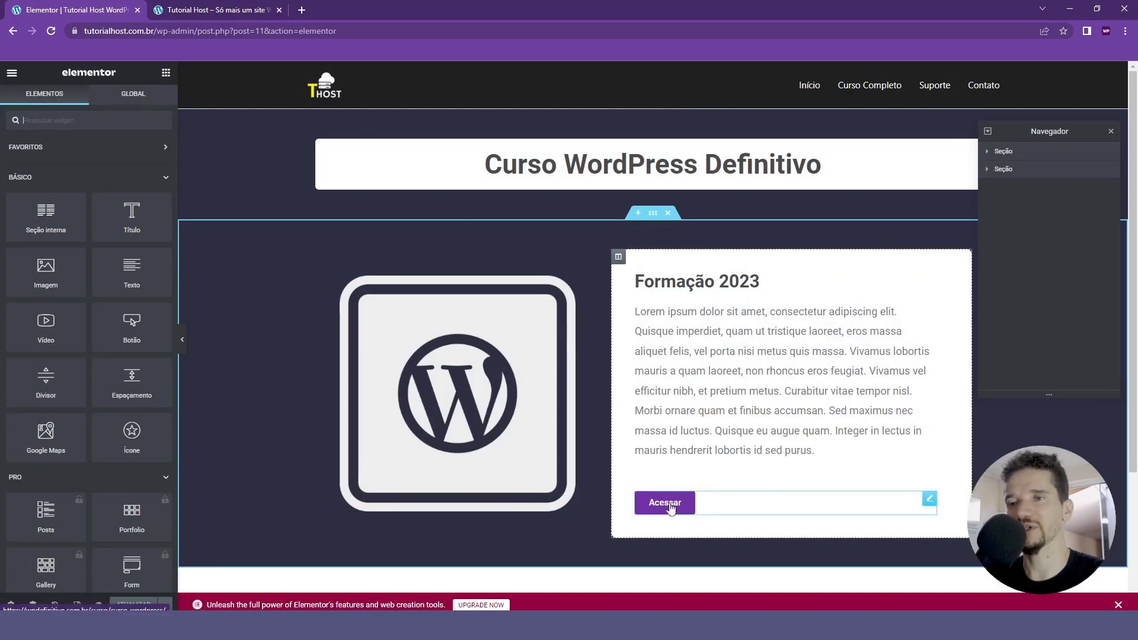
scroll(563, 450, down, 3)
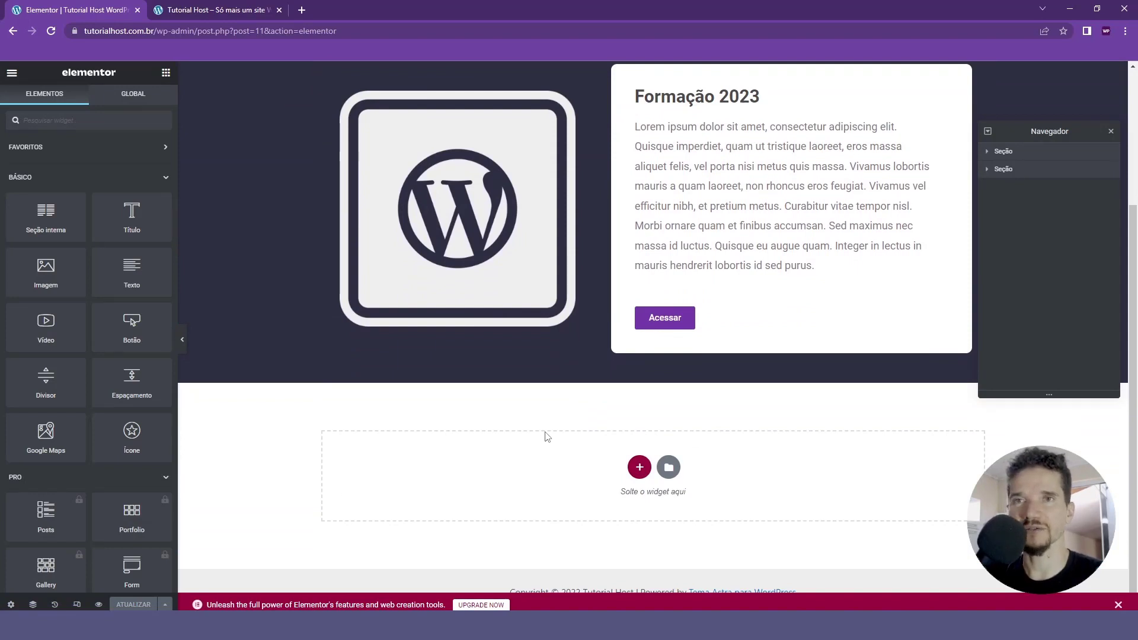
click(1111, 132)
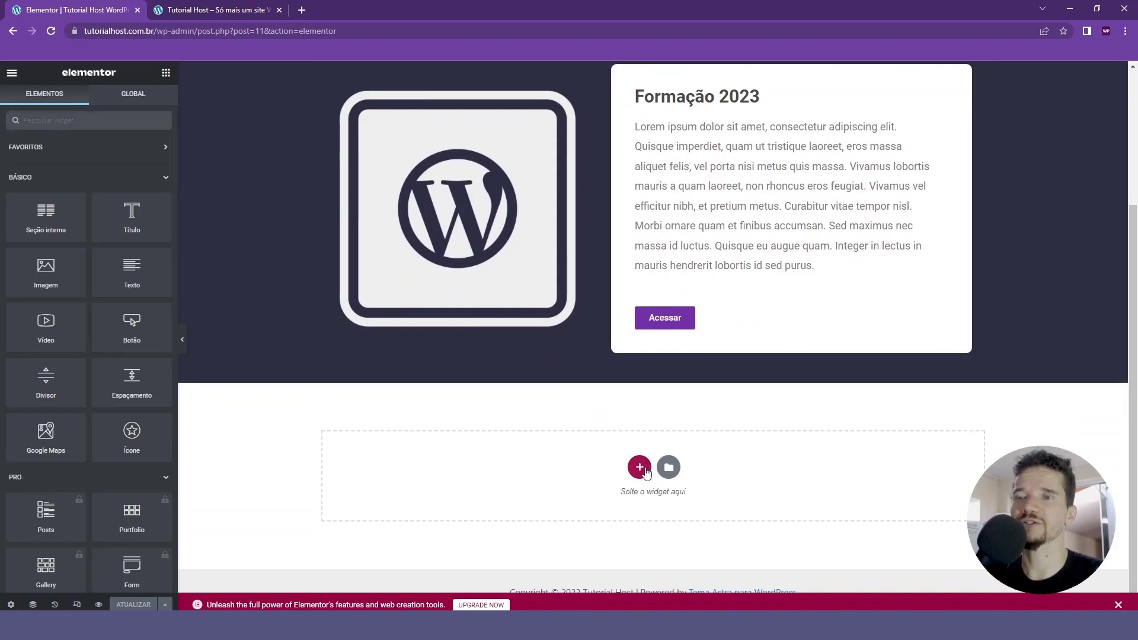
Step: Add a single-column section below the existing page content and insert a Título widget in it
click(644, 469)
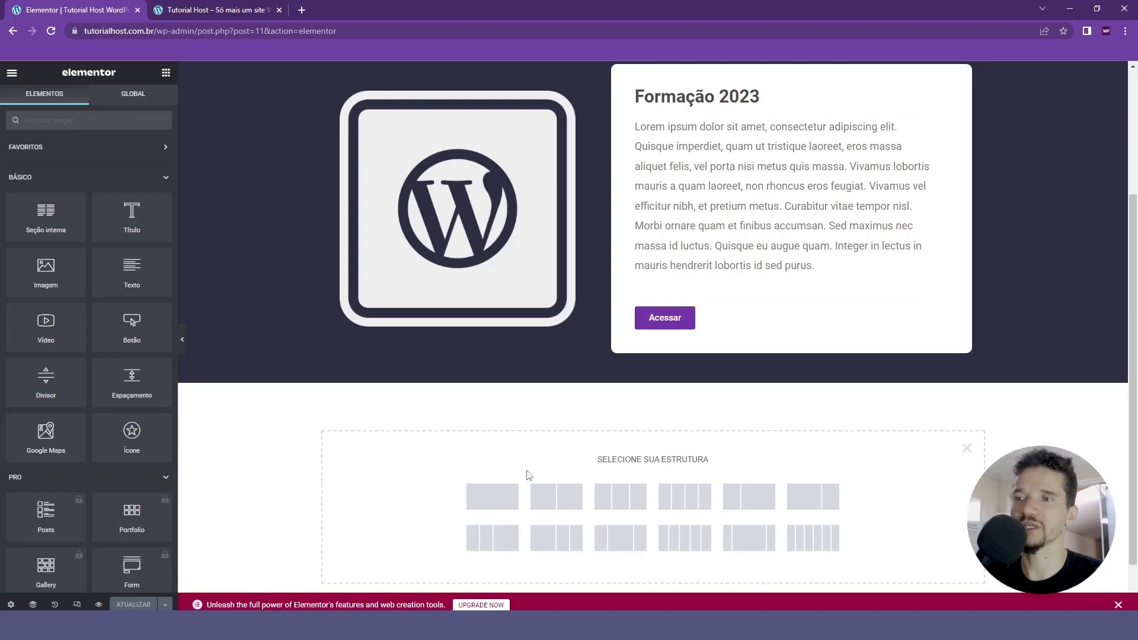
click(493, 498)
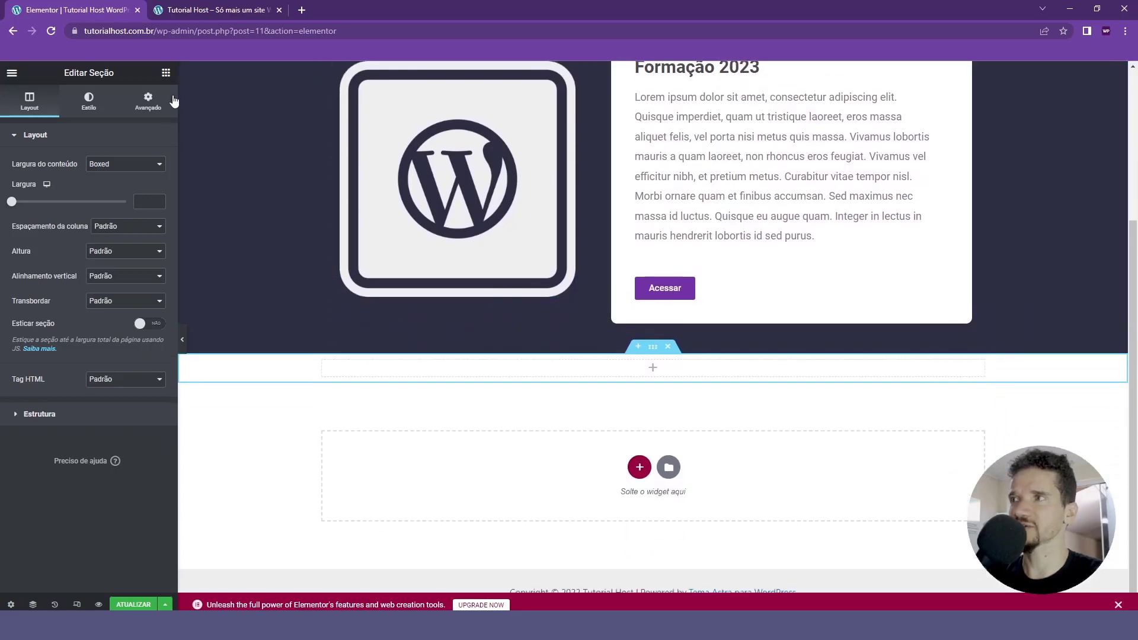
click(166, 73)
scroll(76, 194, down, 2)
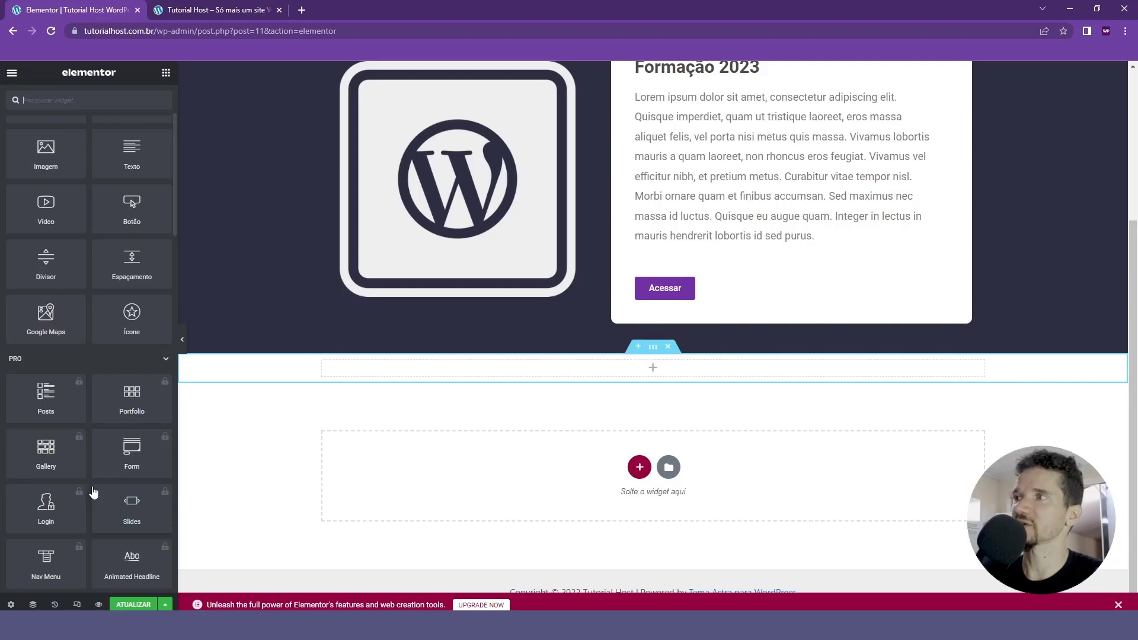
scroll(95, 445, up, 3)
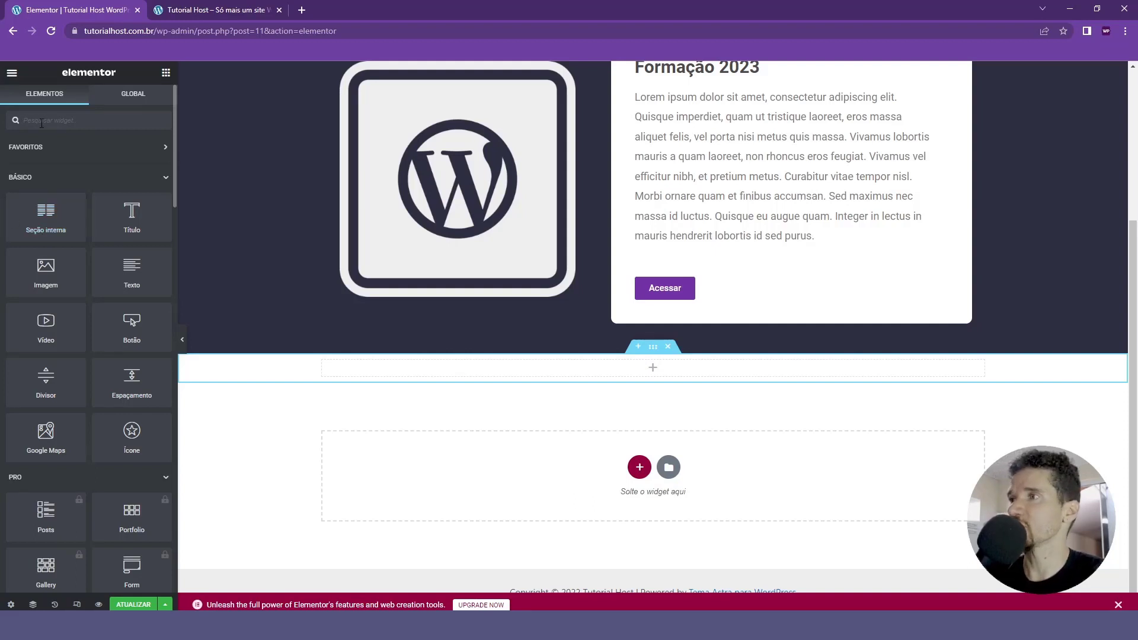
drag(132, 220, 635, 367)
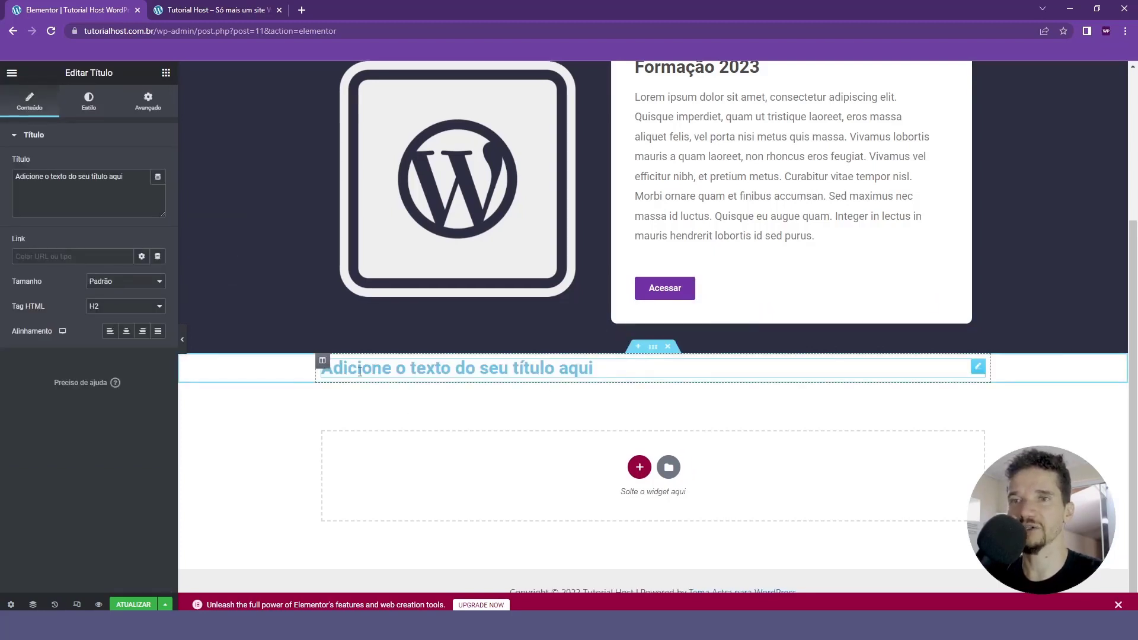
Step: Duplicate the column holding the title and add another Título widget above the title in the first column
right_click(323, 361)
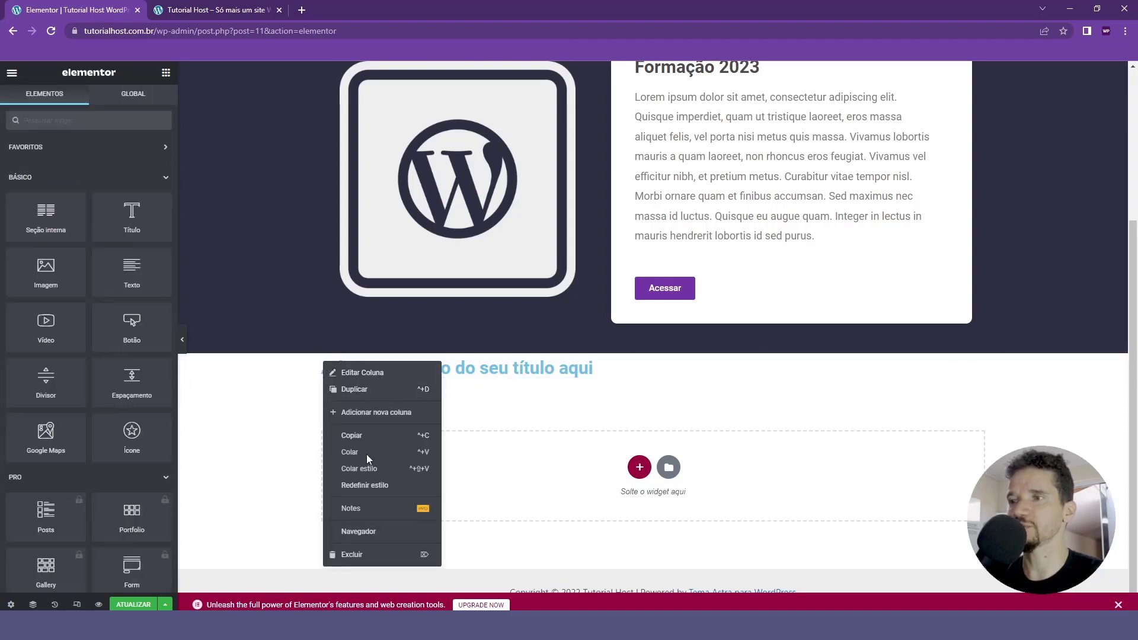
click(356, 390)
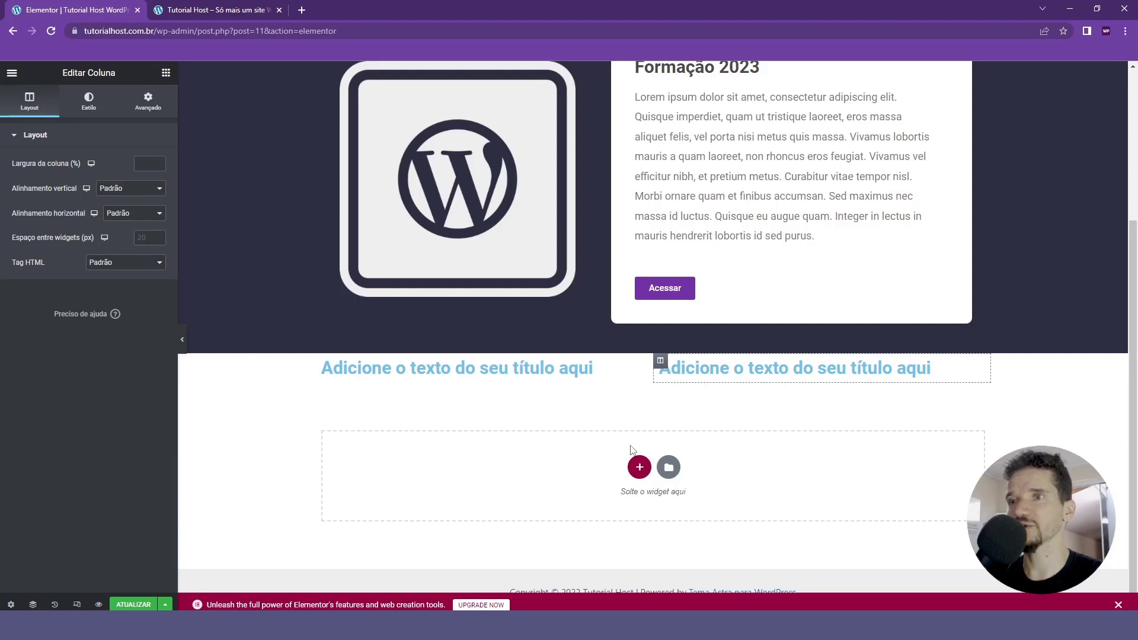
click(166, 72)
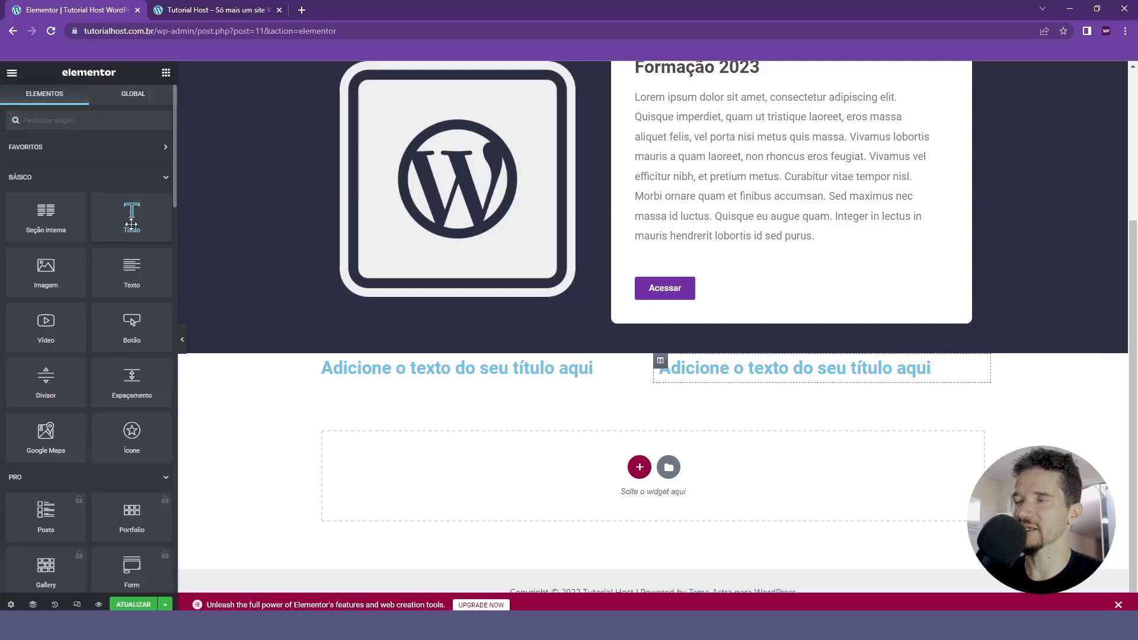
drag(136, 220, 528, 363)
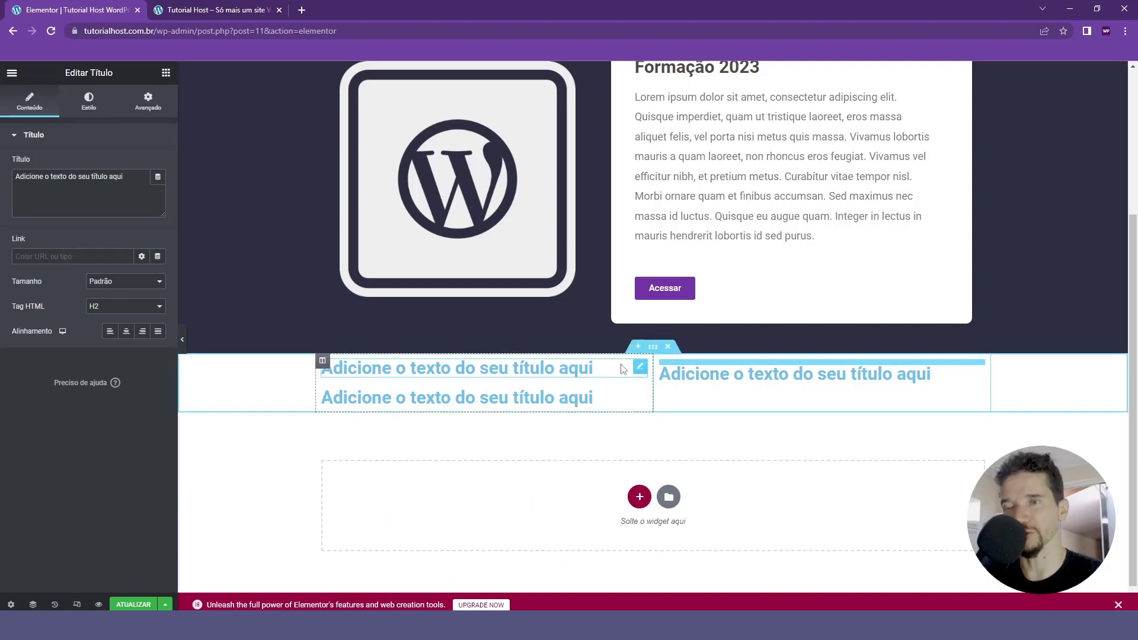
Step: Add another single-column section below the titles and insert a Seção interna widget in it
click(639, 497)
scroll(559, 511, down, 1)
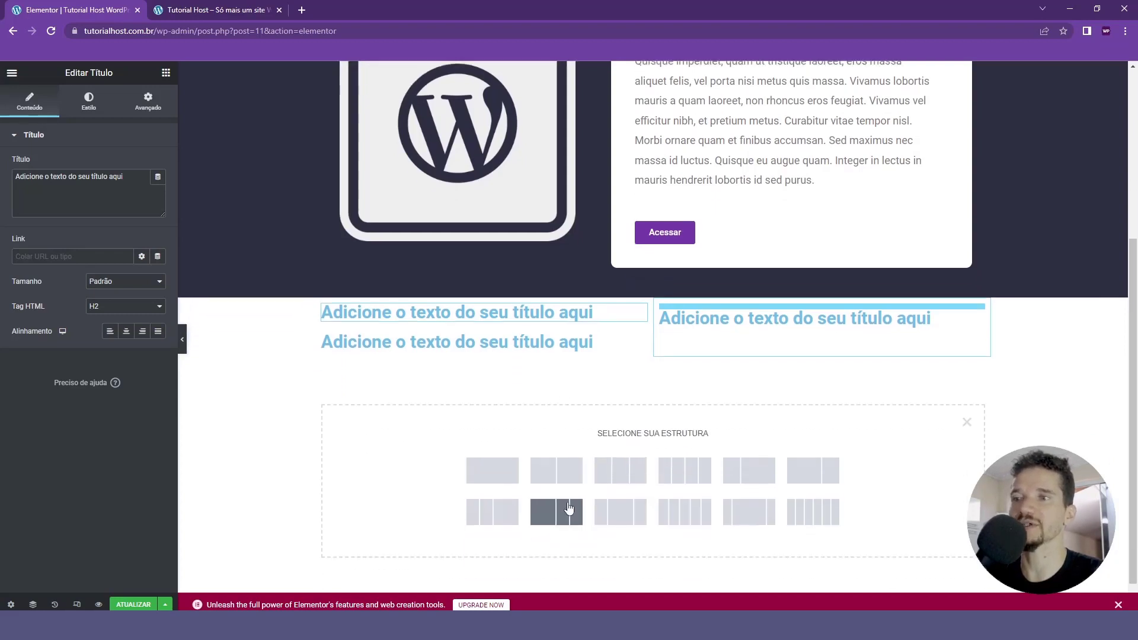
click(510, 478)
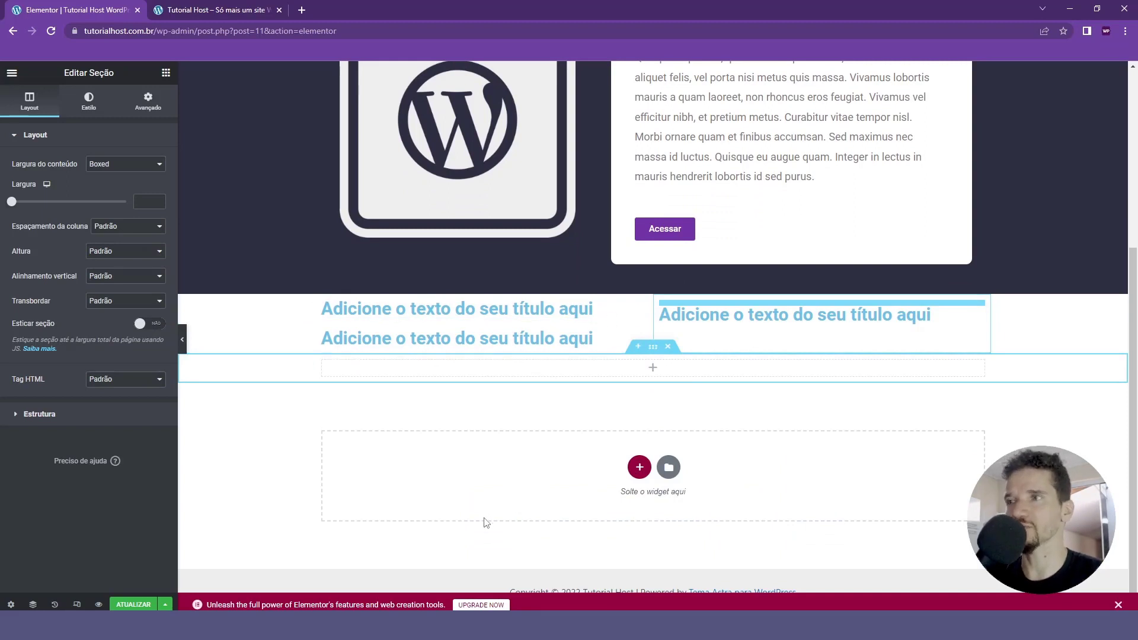
click(167, 72)
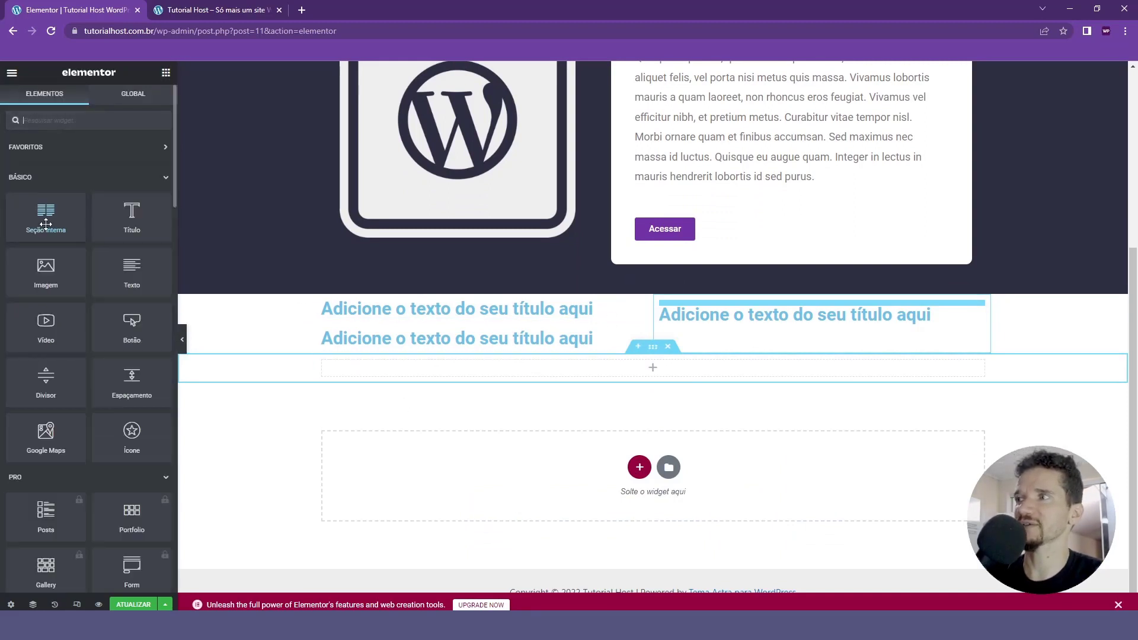
drag(43, 222, 641, 370)
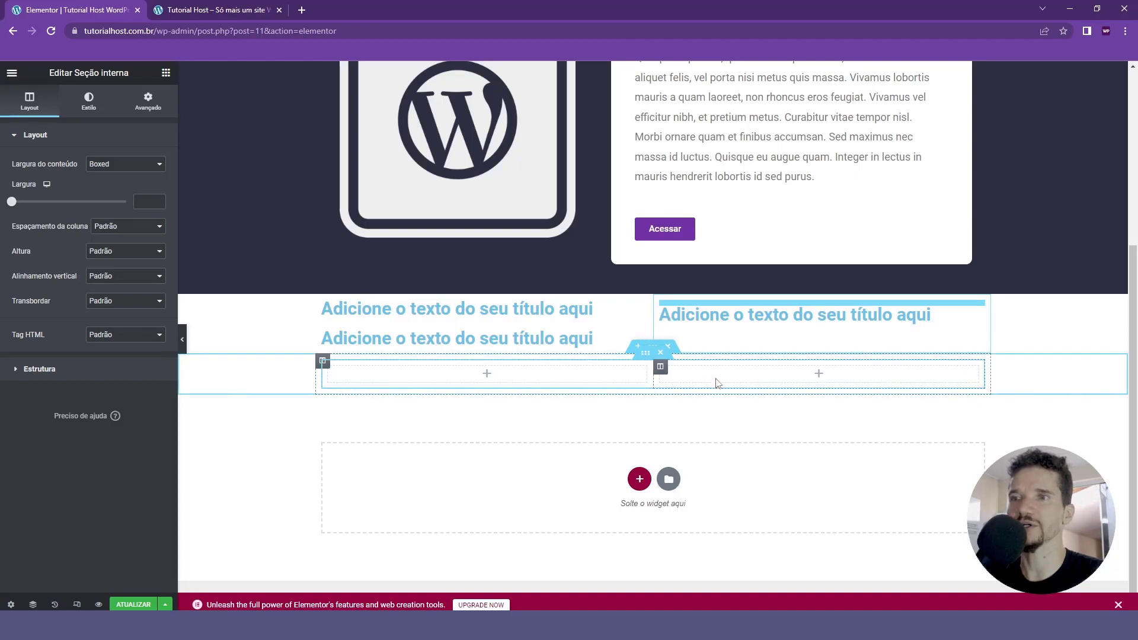
Step: Add a third column to the inner section and place a Texto widget in each of its three columns
right_click(662, 374)
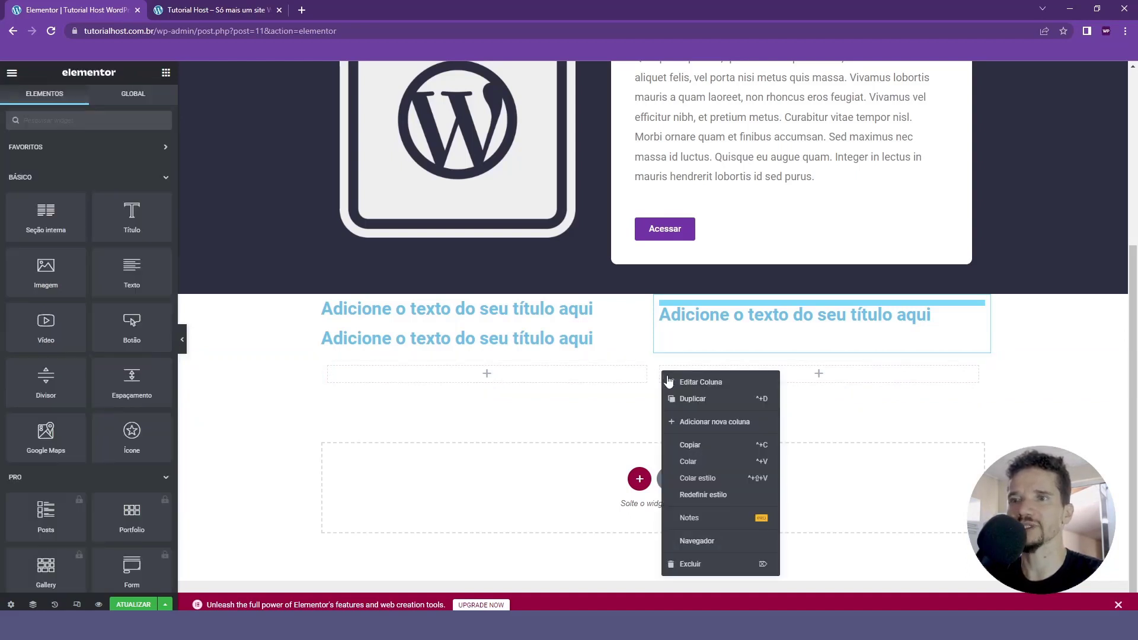
click(703, 422)
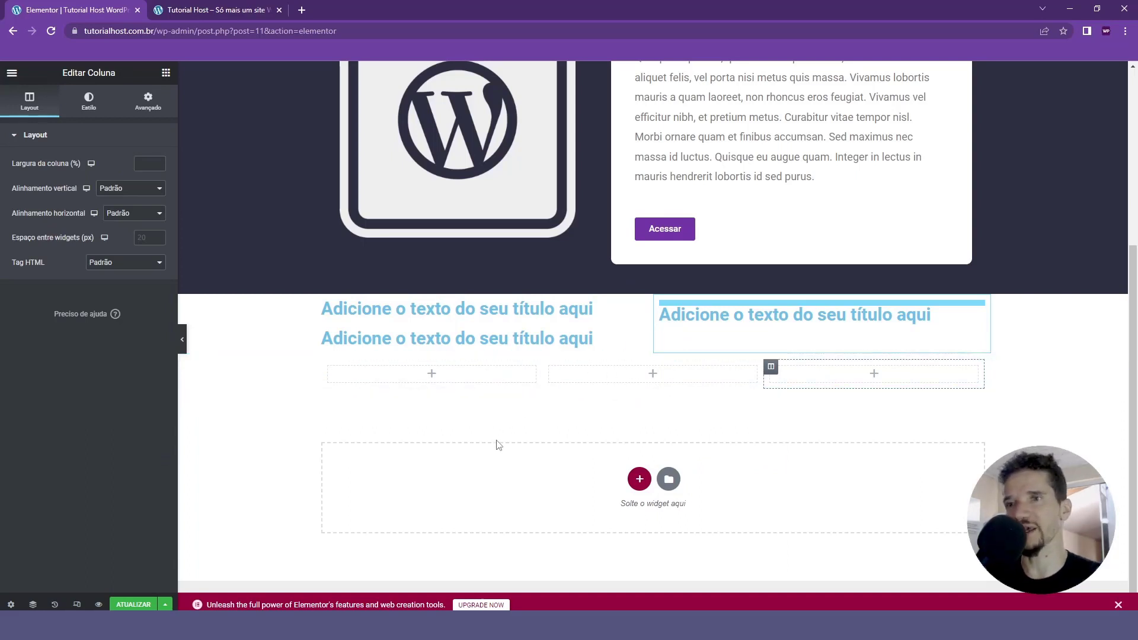
click(166, 74)
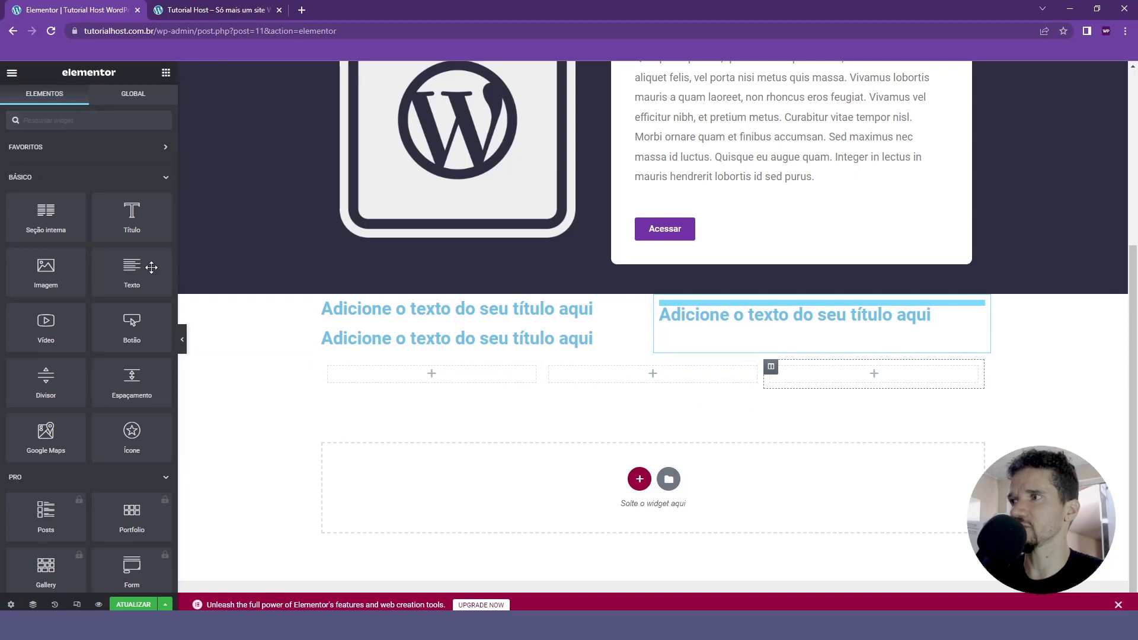
drag(152, 267, 445, 372)
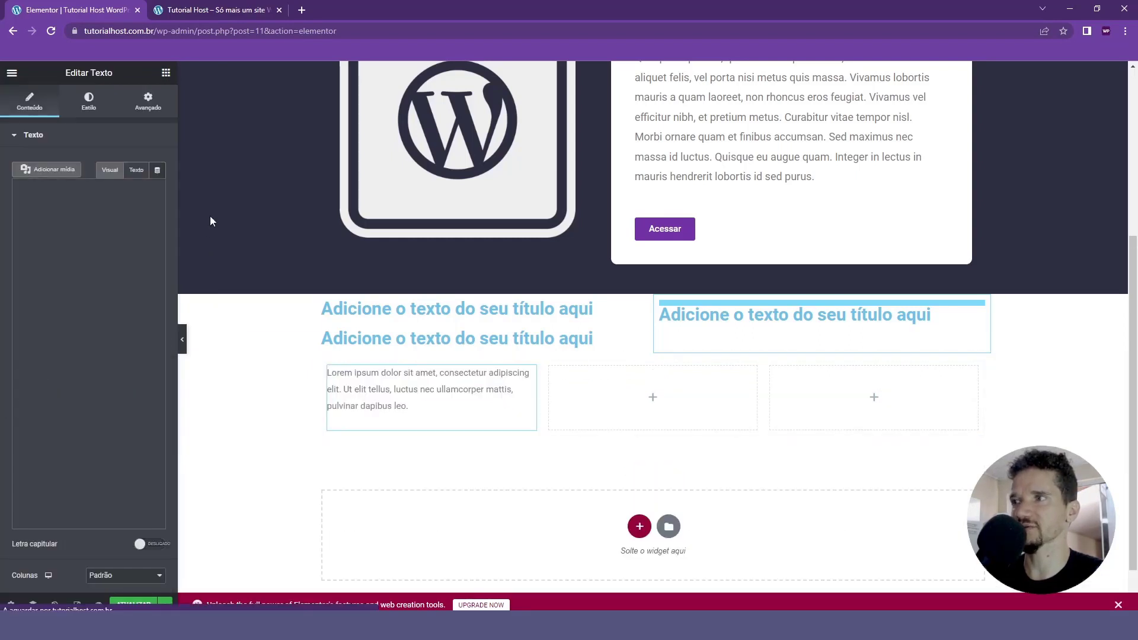
click(166, 72)
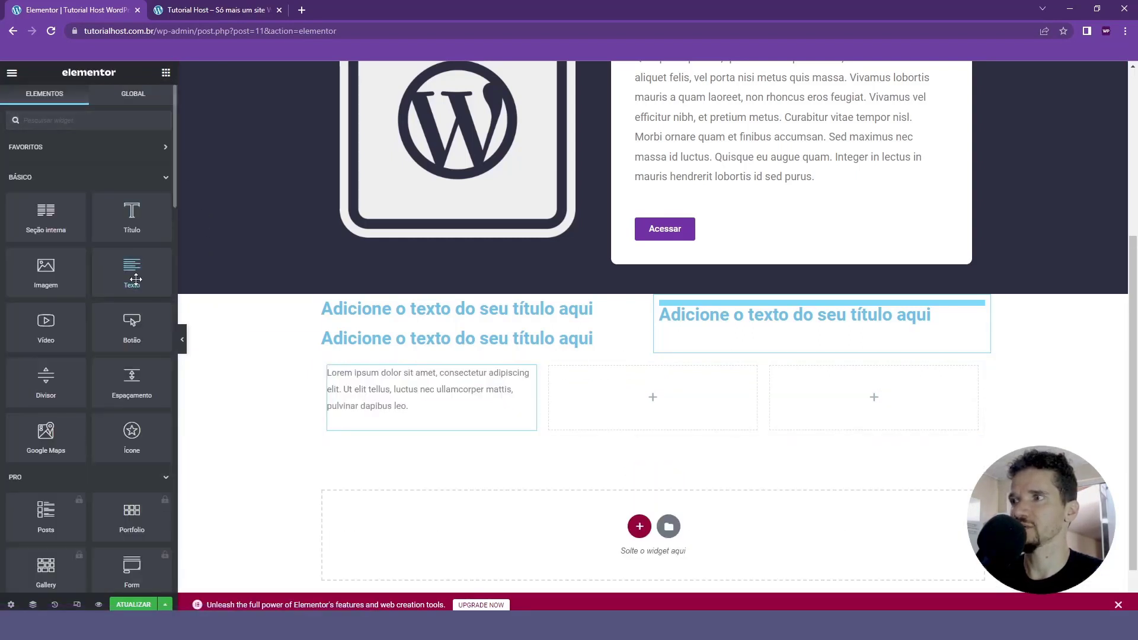
drag(136, 279, 643, 386)
click(166, 73)
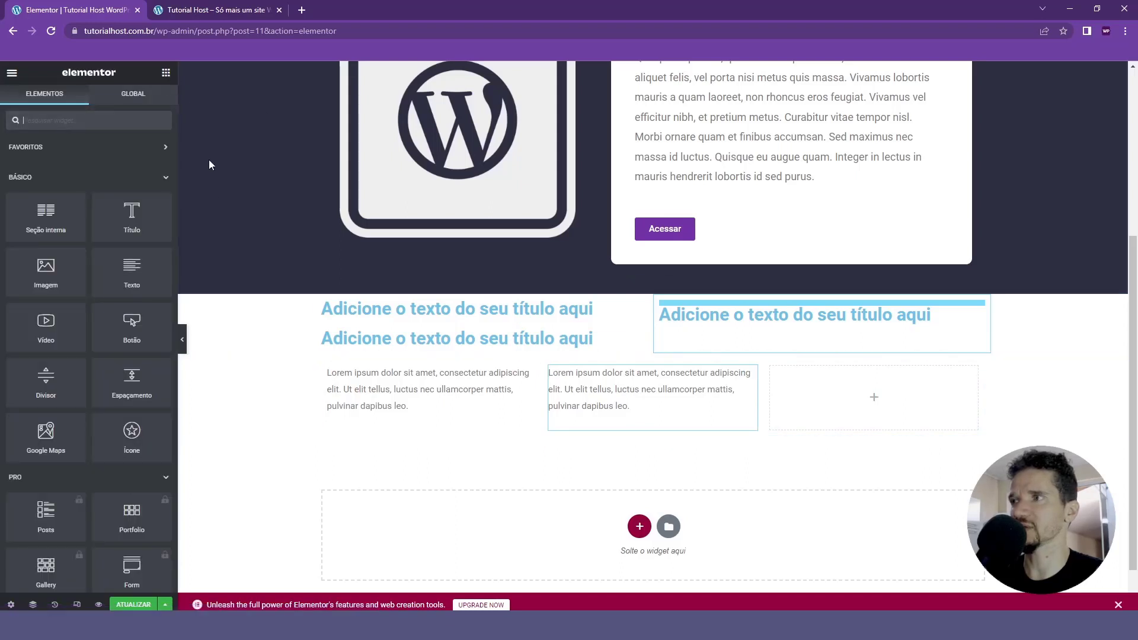
drag(132, 273, 789, 380)
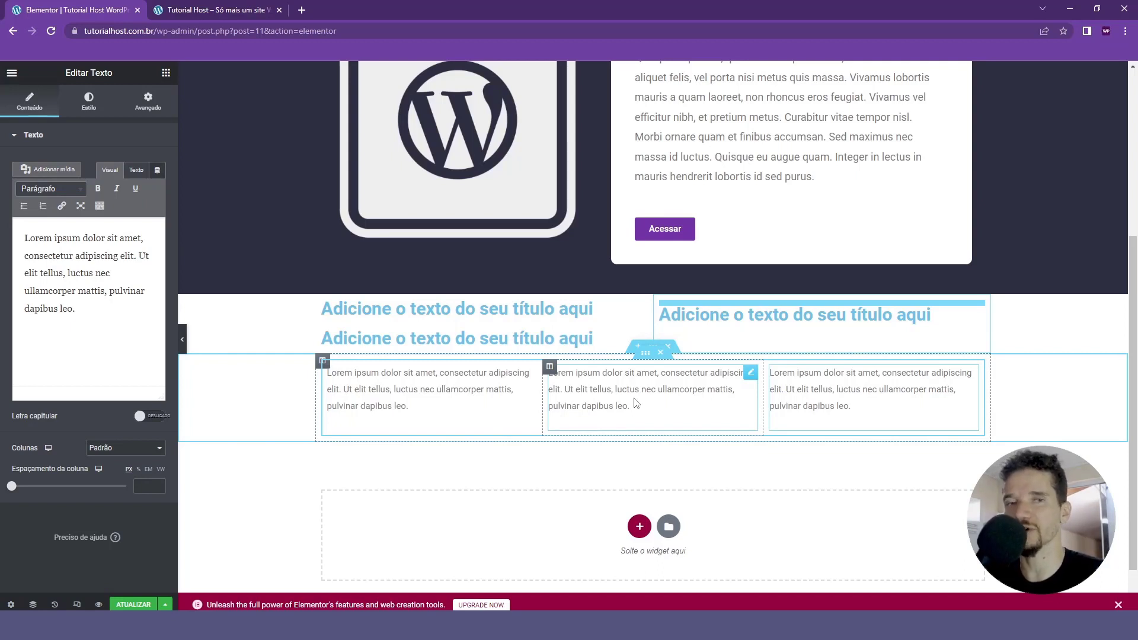
Step: Insert a Título widget above the inner section's three text columns and center-align it
click(166, 72)
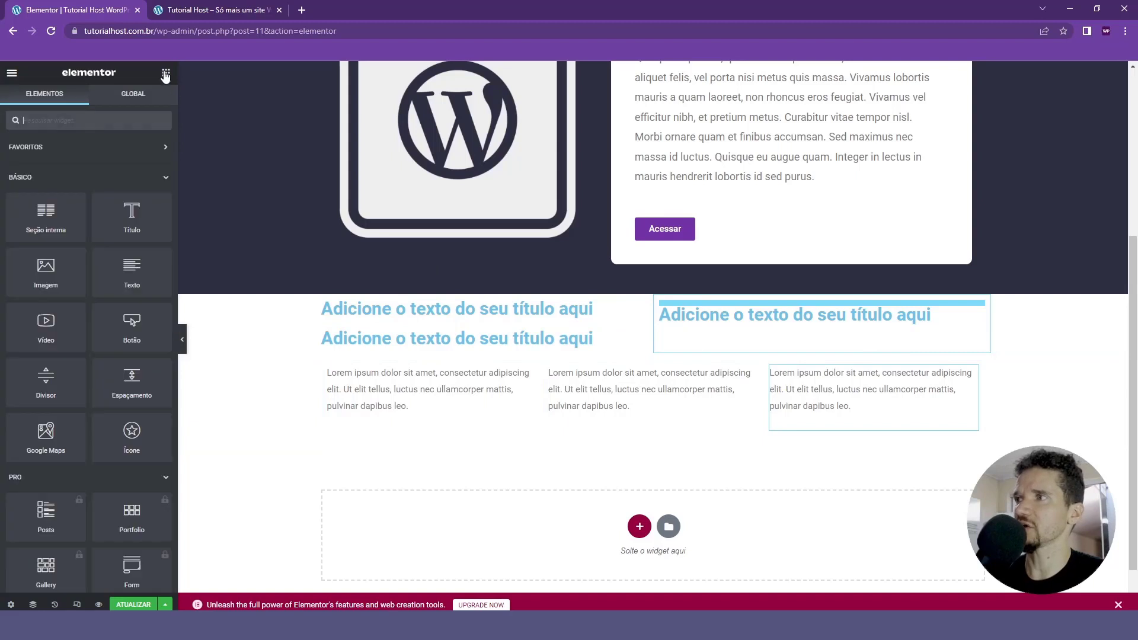
drag(133, 222, 621, 368)
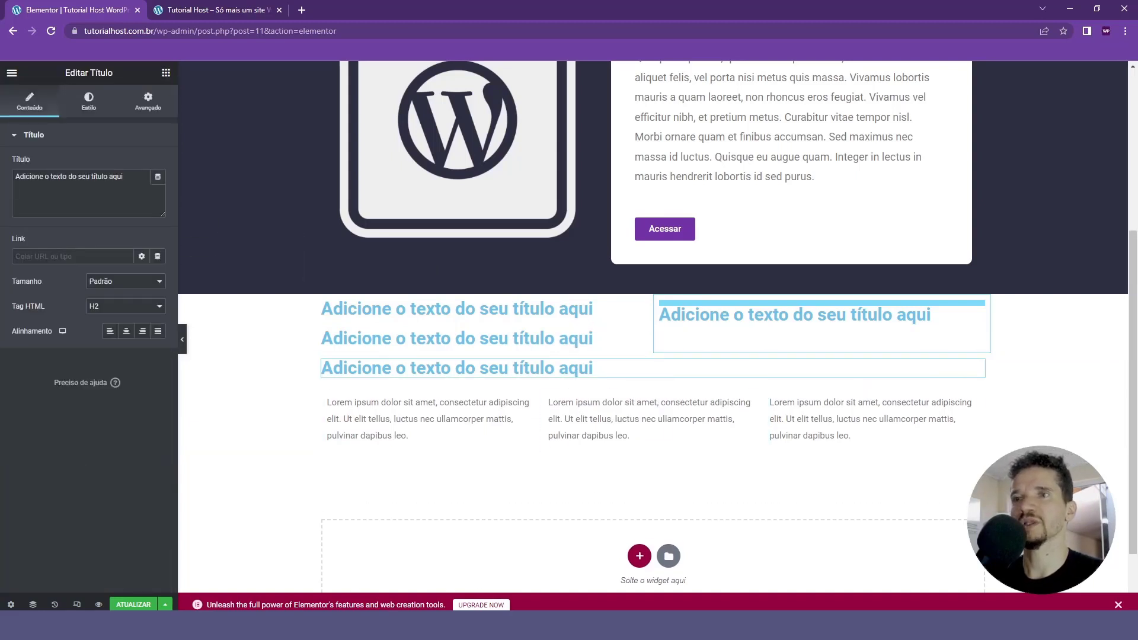
click(126, 332)
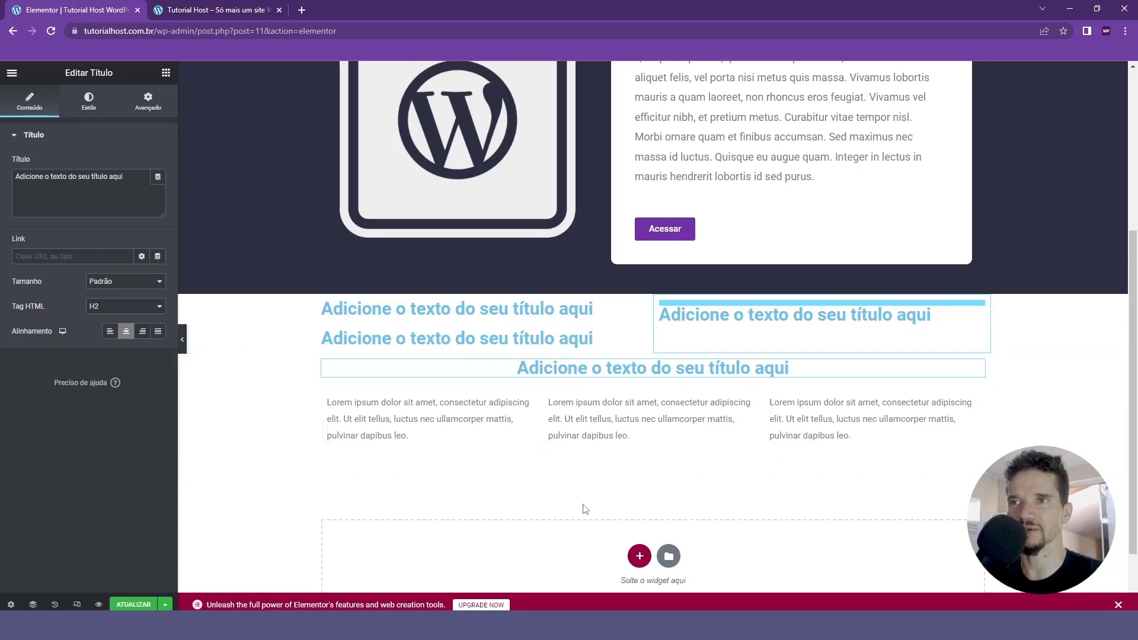
Step: Delete the two newly added sections with the titles and text columns
click(668, 290)
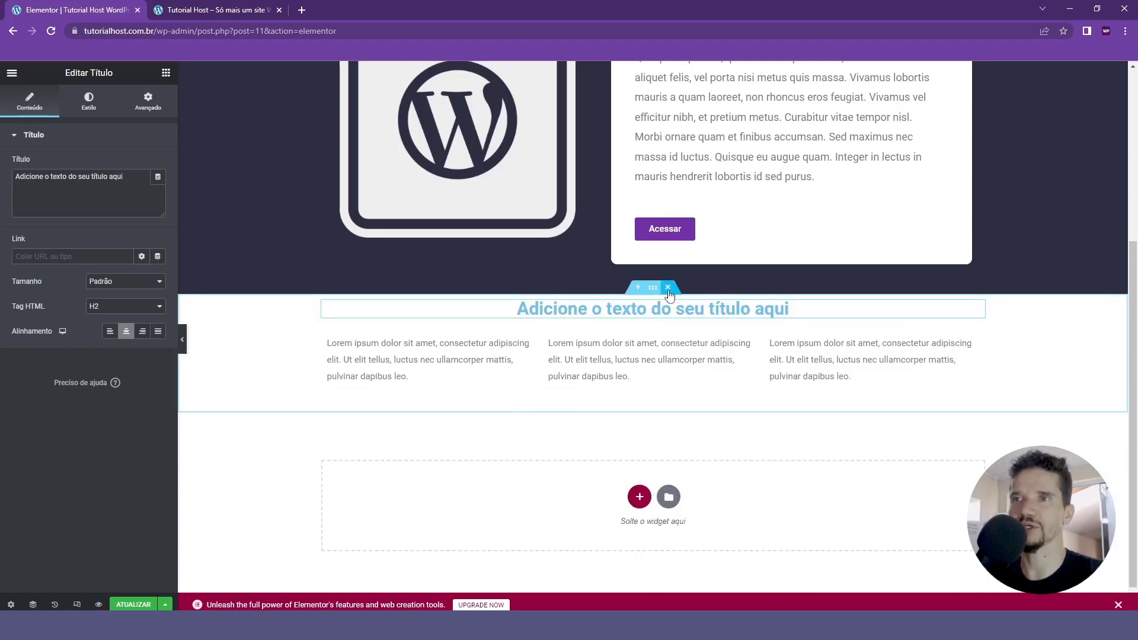
click(668, 289)
Step: Add a new single-column section at the end of the page and insert a Seção interna widget in it
click(638, 466)
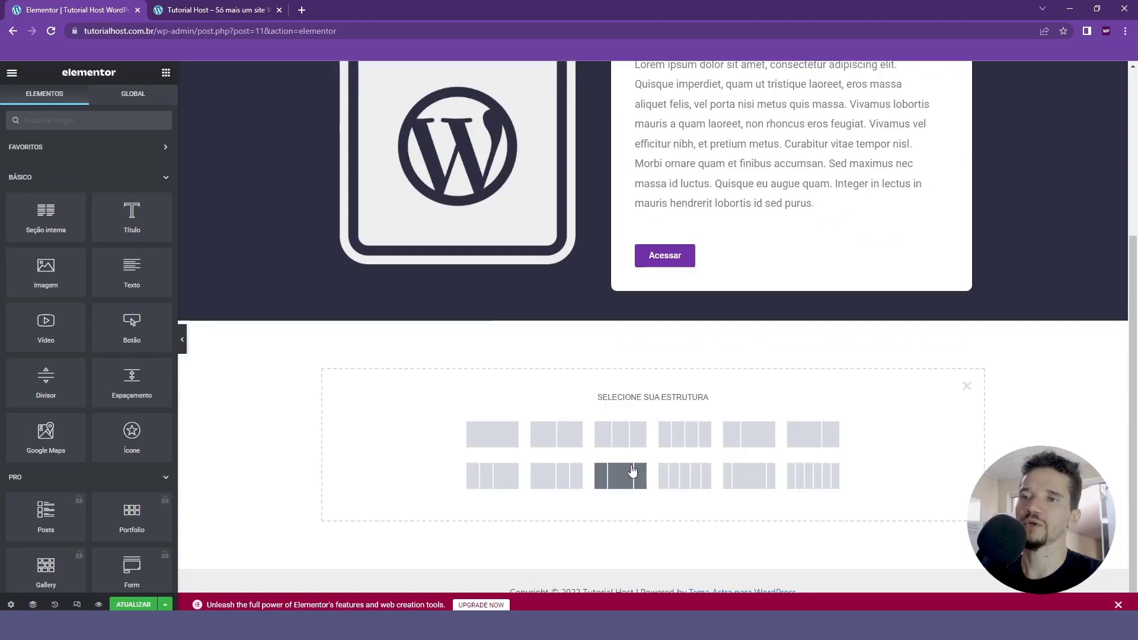
click(498, 436)
click(166, 73)
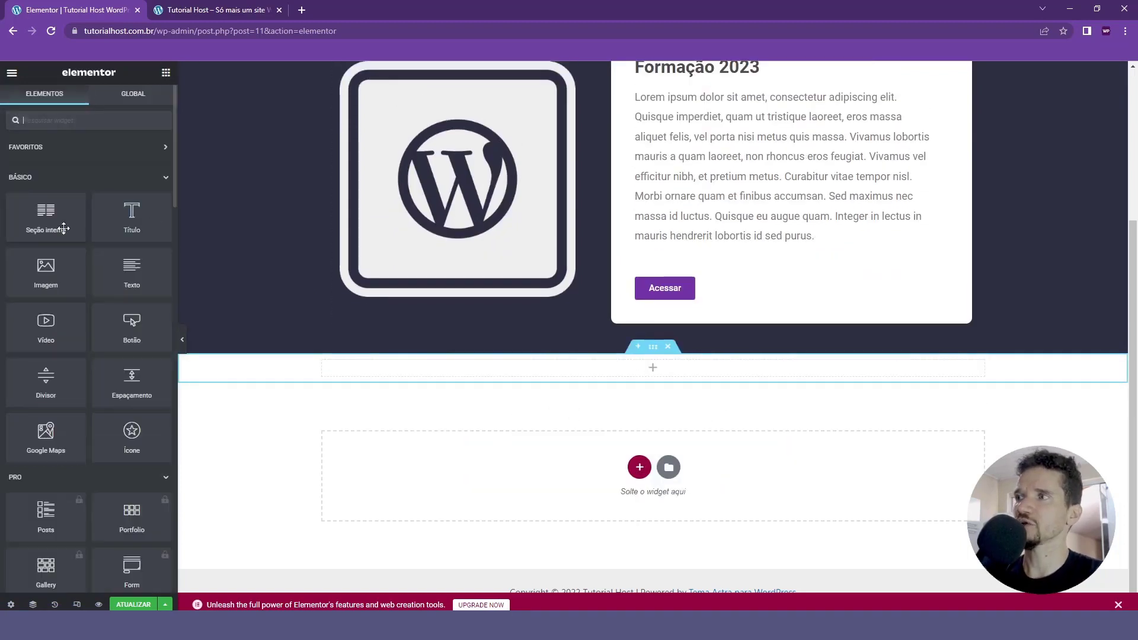
drag(48, 221, 594, 371)
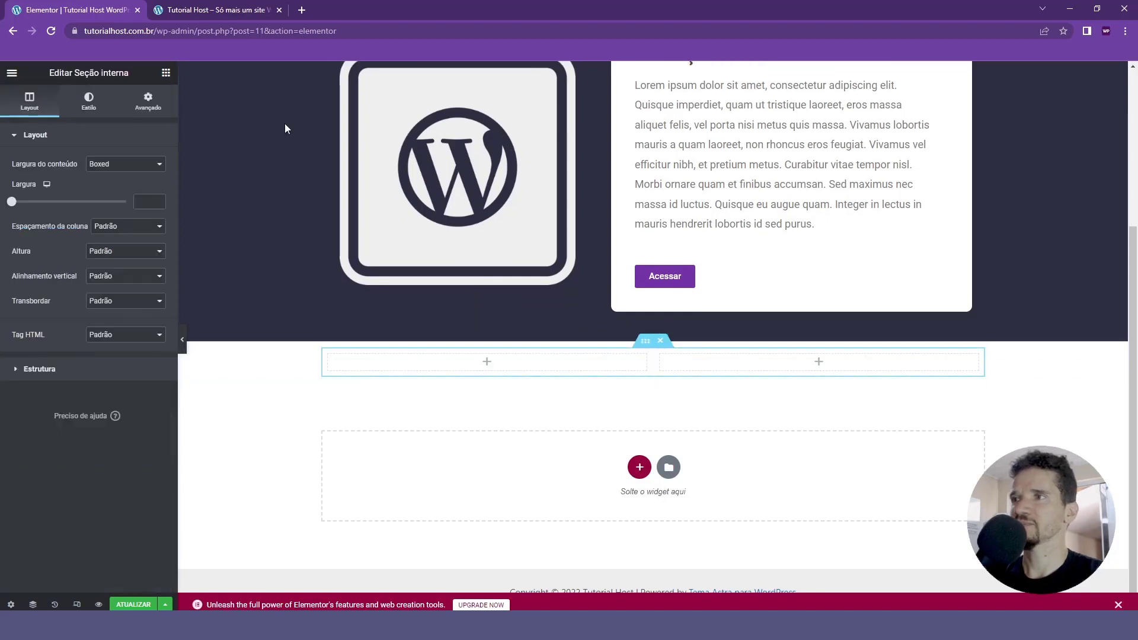
Step: Place a Texto widget in each of the inner section's two columns
click(166, 73)
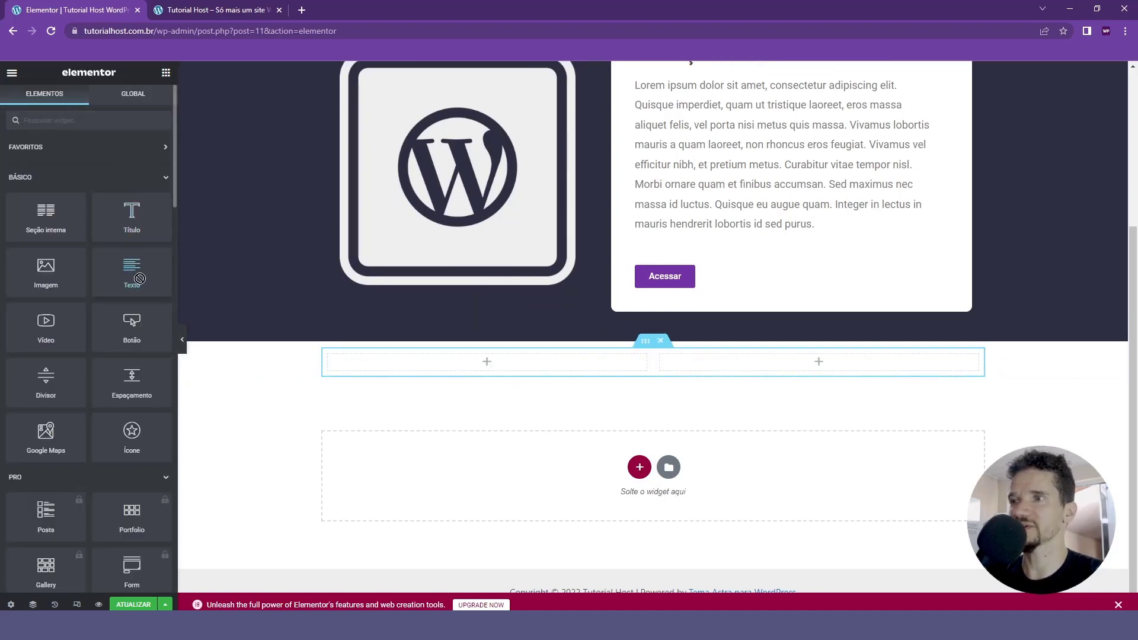
drag(132, 270, 443, 354)
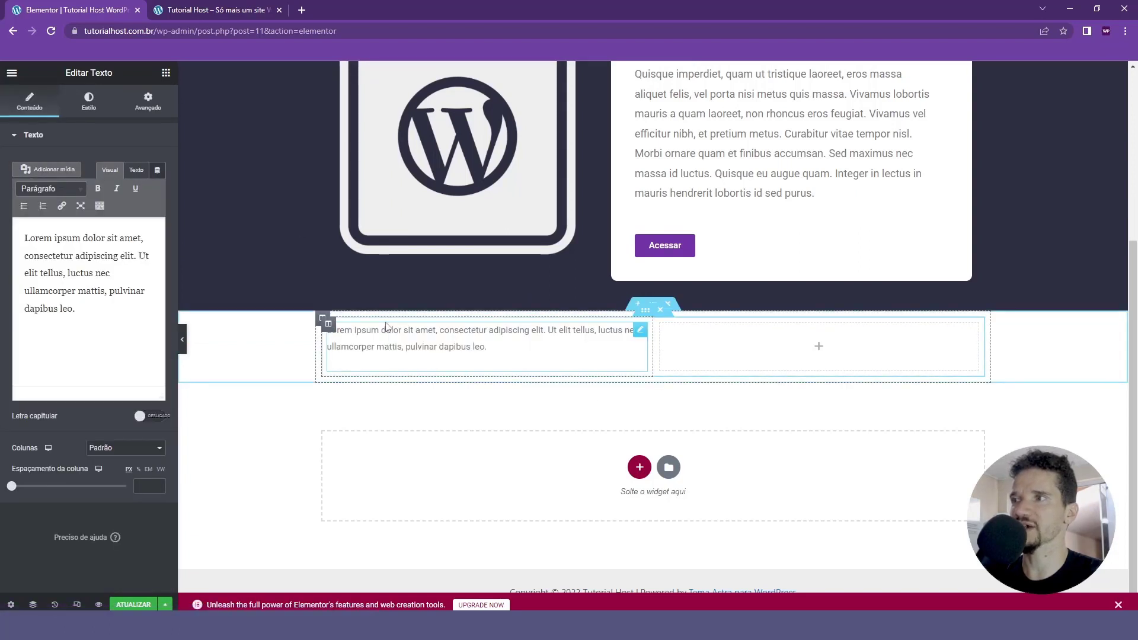
click(166, 72)
drag(131, 270, 735, 344)
Step: Insert a Título widget above the inner section's two text columns and center-align it
click(166, 72)
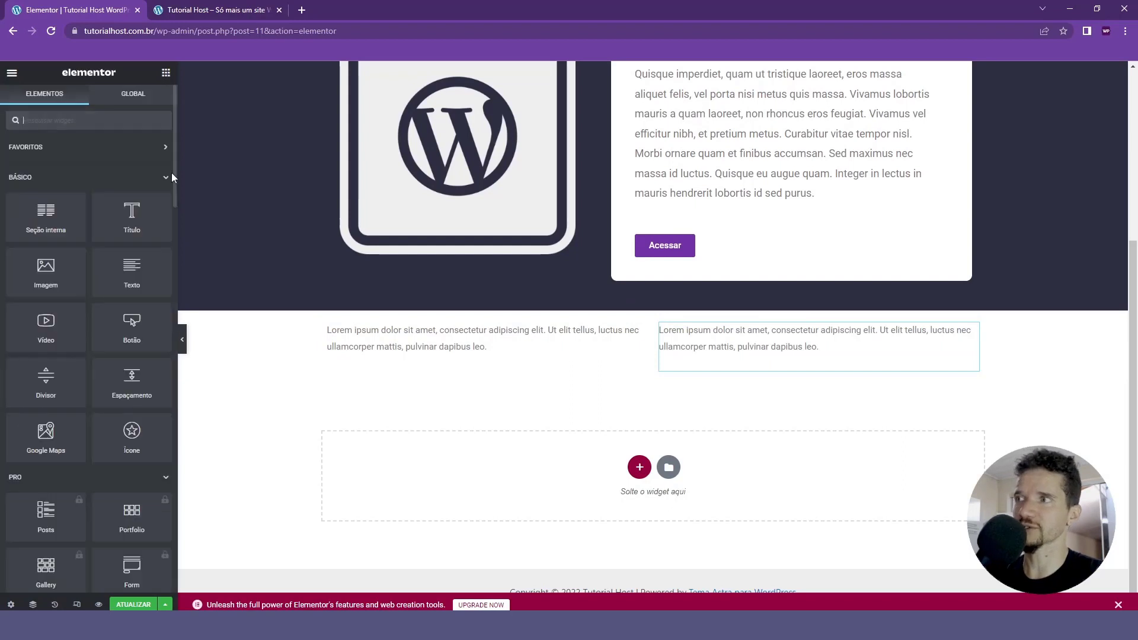
drag(126, 220, 640, 319)
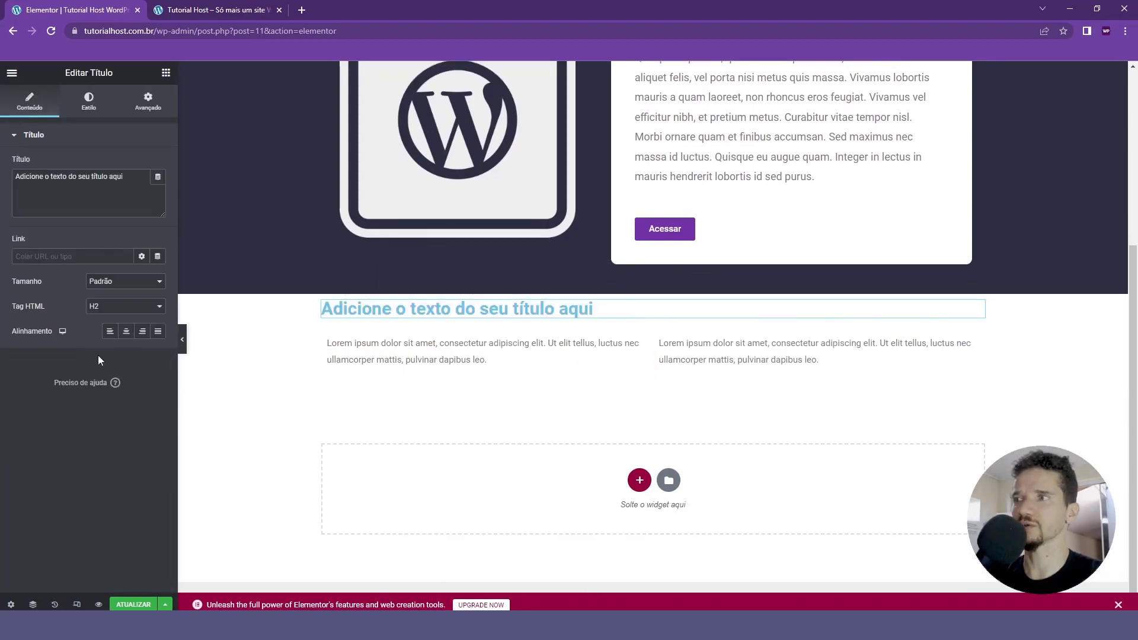
click(126, 331)
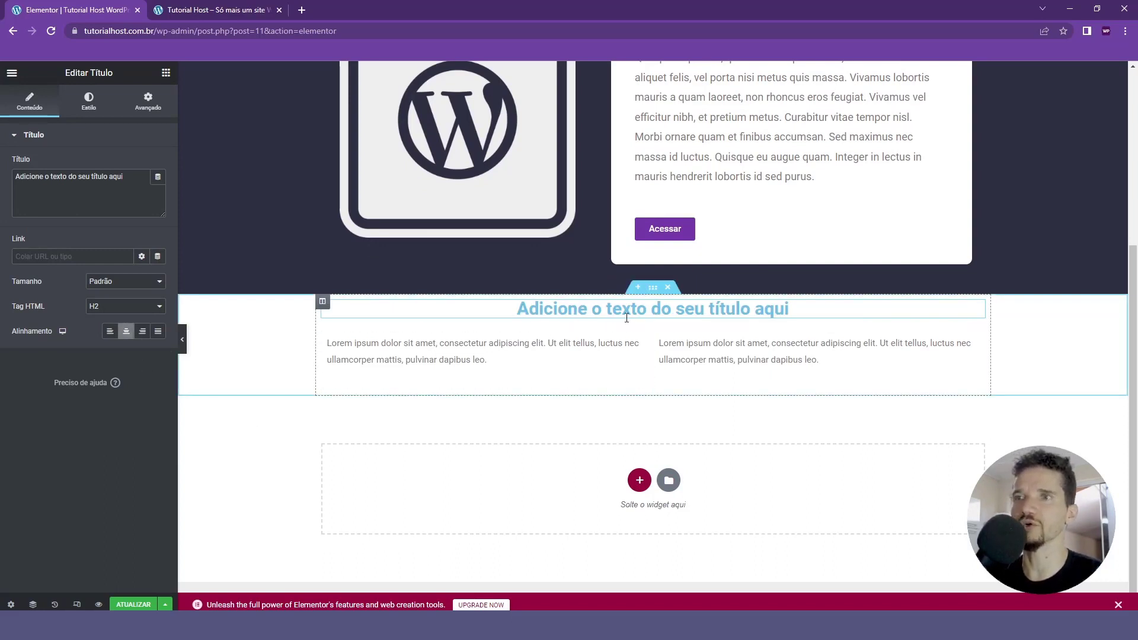
Step: Unlink the new section's padding values and set its top and bottom padding to 50 px
click(653, 292)
click(150, 100)
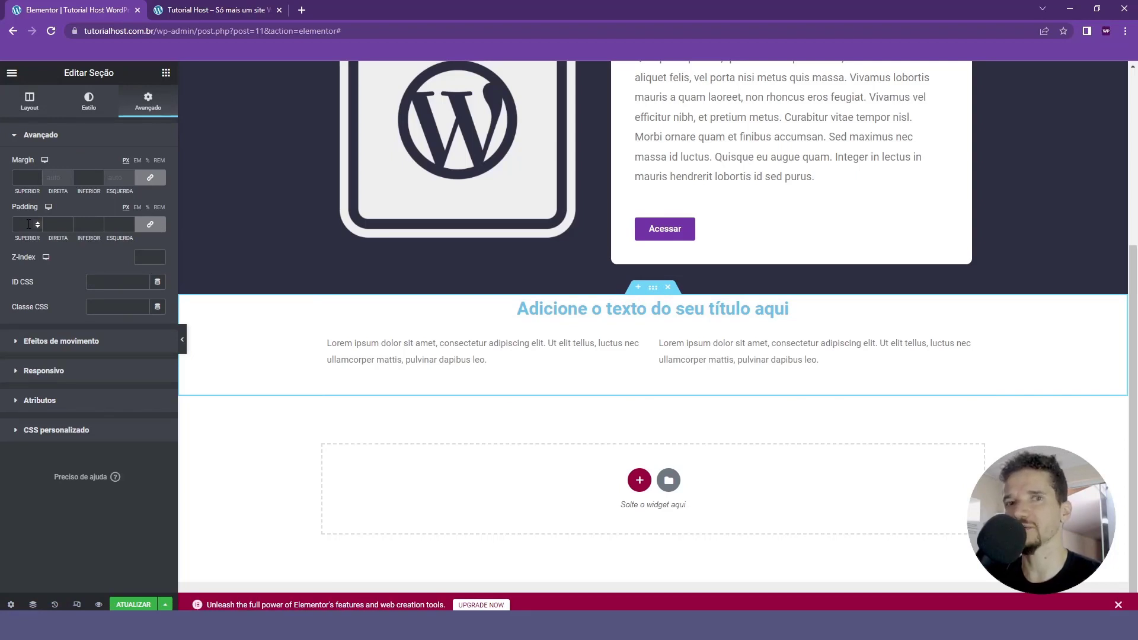
click(150, 224)
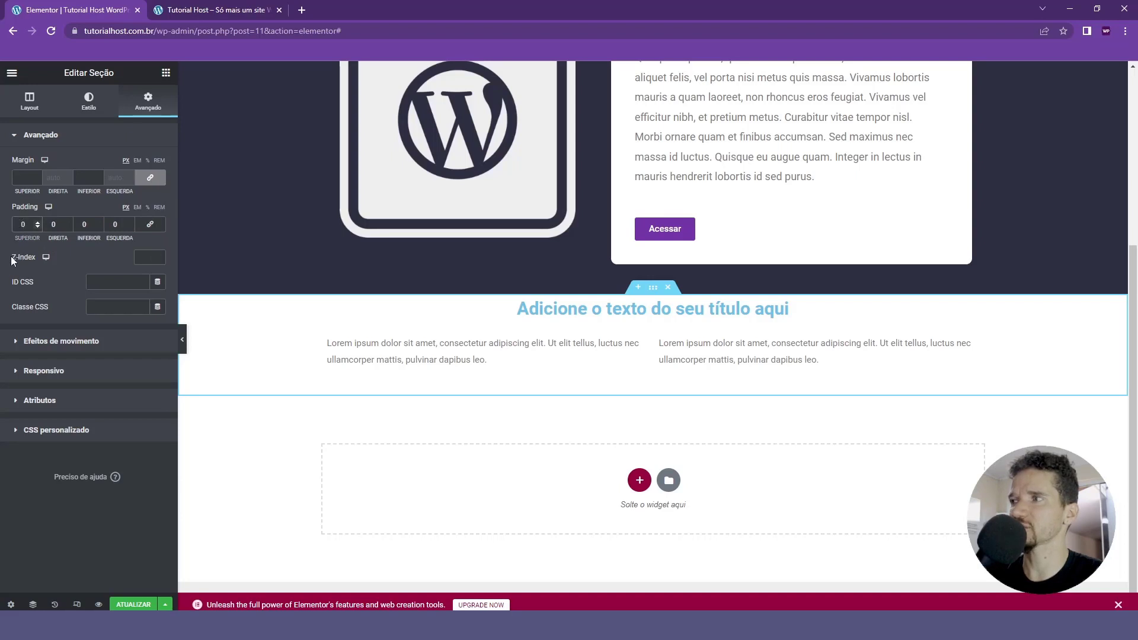
text(5)
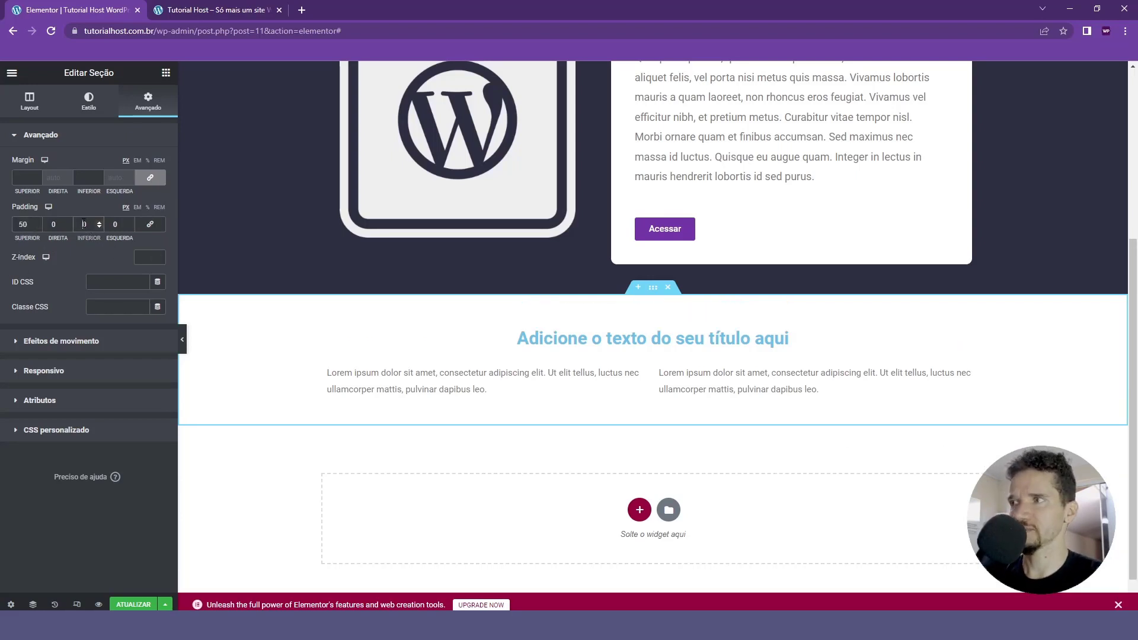
text(5)
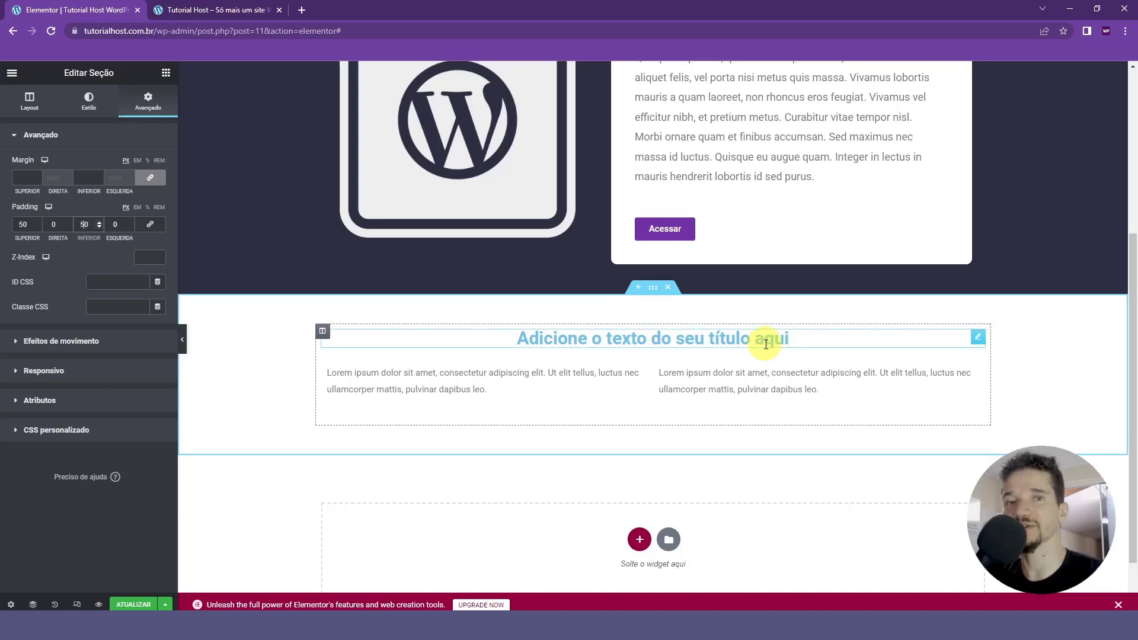
Step: Copy the "Curso WordPress Definitivo" title and paste its style onto the placeholder title in the new section
scroll(766, 345, up, 5)
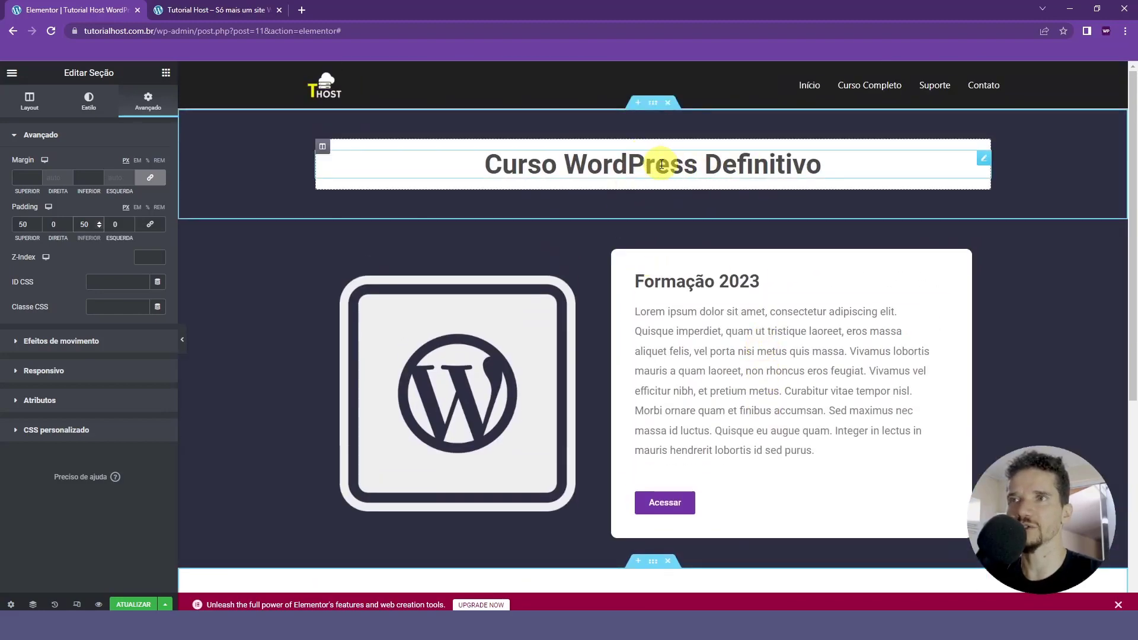
right_click(986, 158)
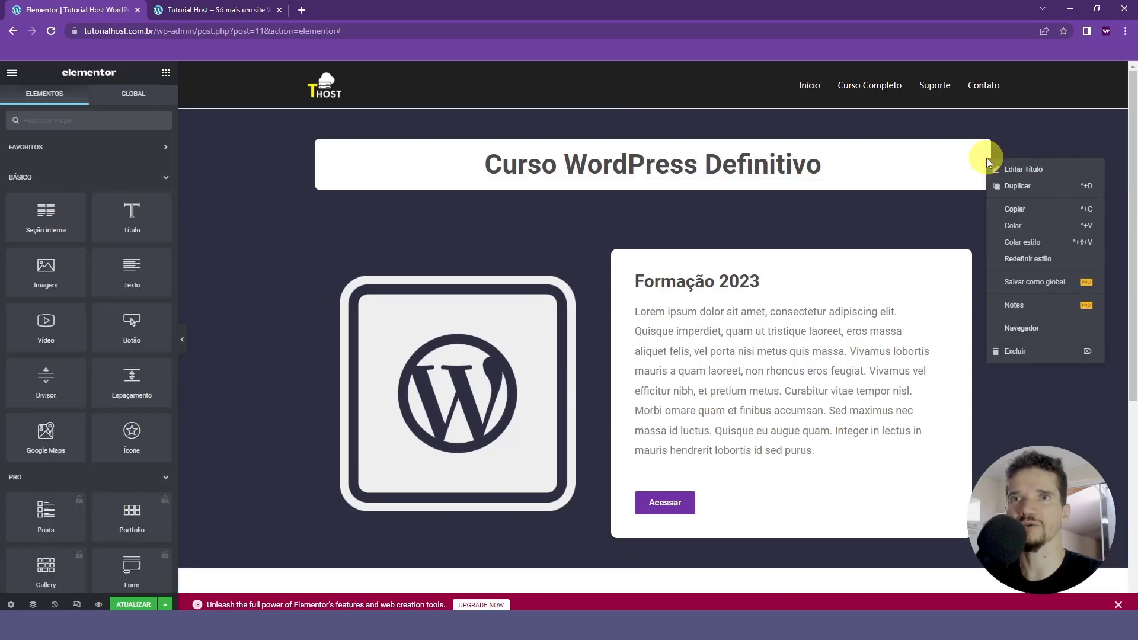
click(1024, 211)
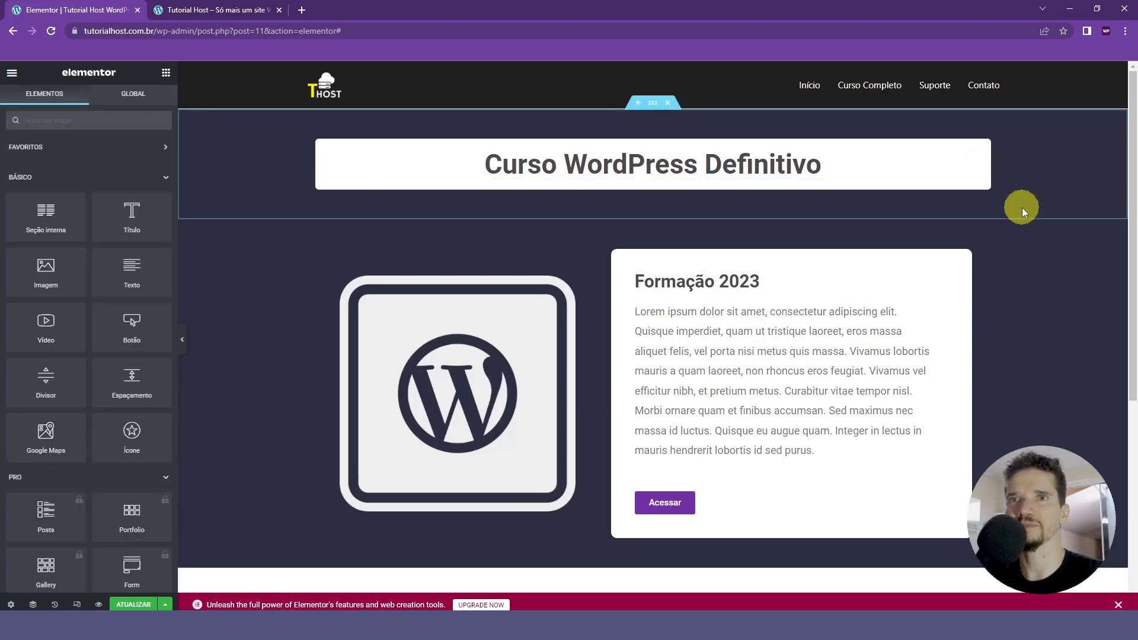
scroll(706, 297, down, 5)
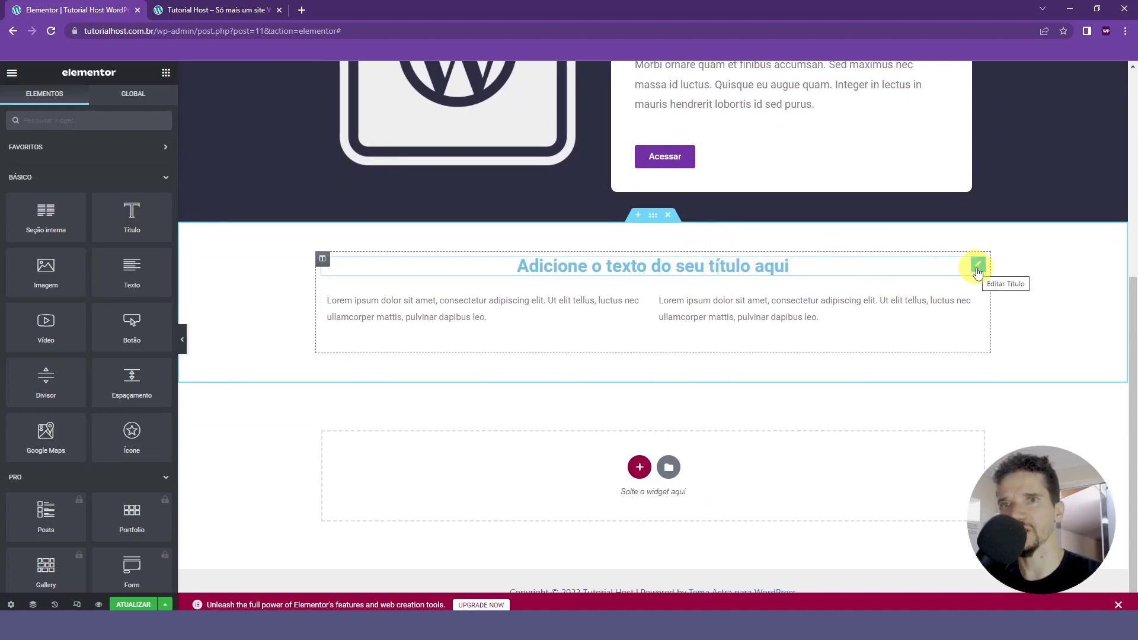
right_click(978, 272)
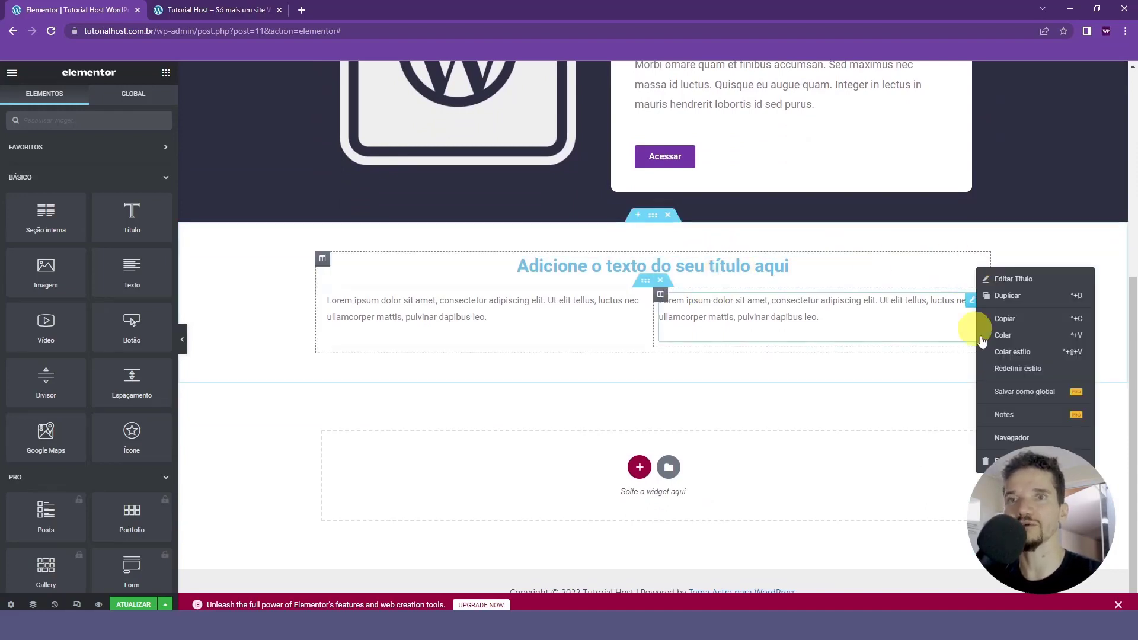
click(1014, 353)
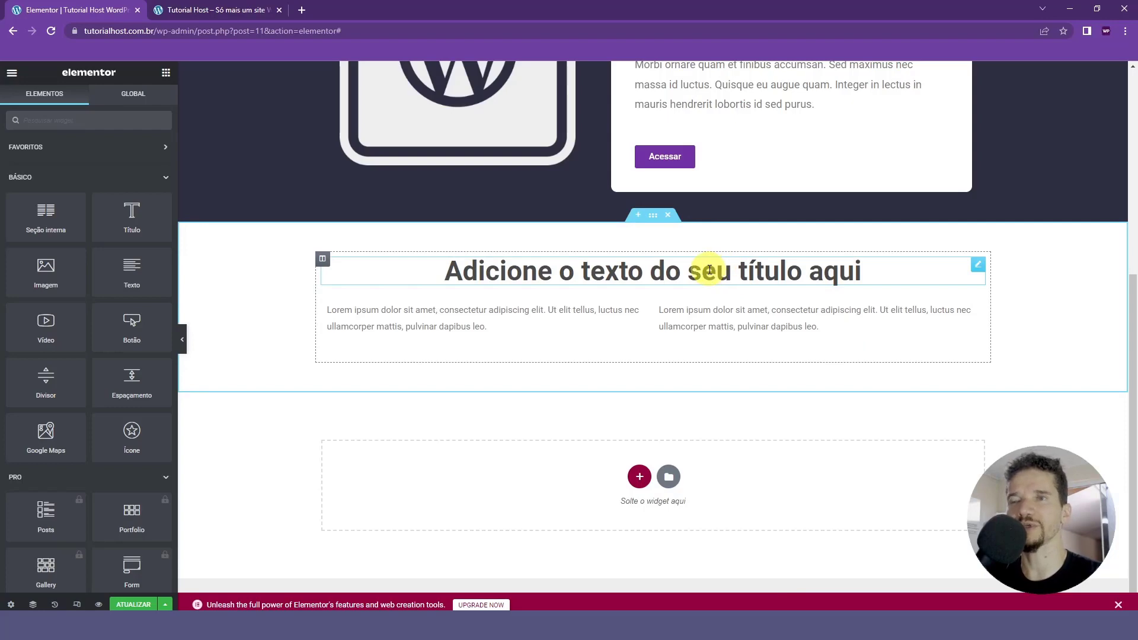
Step: Change the new section's title text to "CURSO DE WORDPRESS GRATUITO"
scroll(710, 269, up, 5)
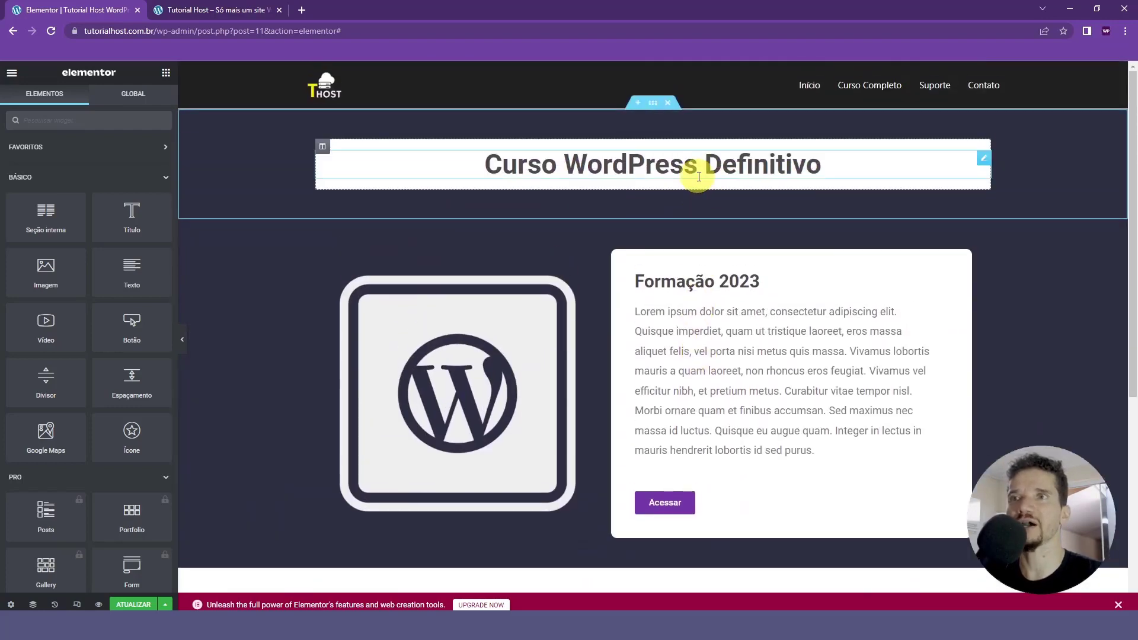
scroll(705, 266, down, 5)
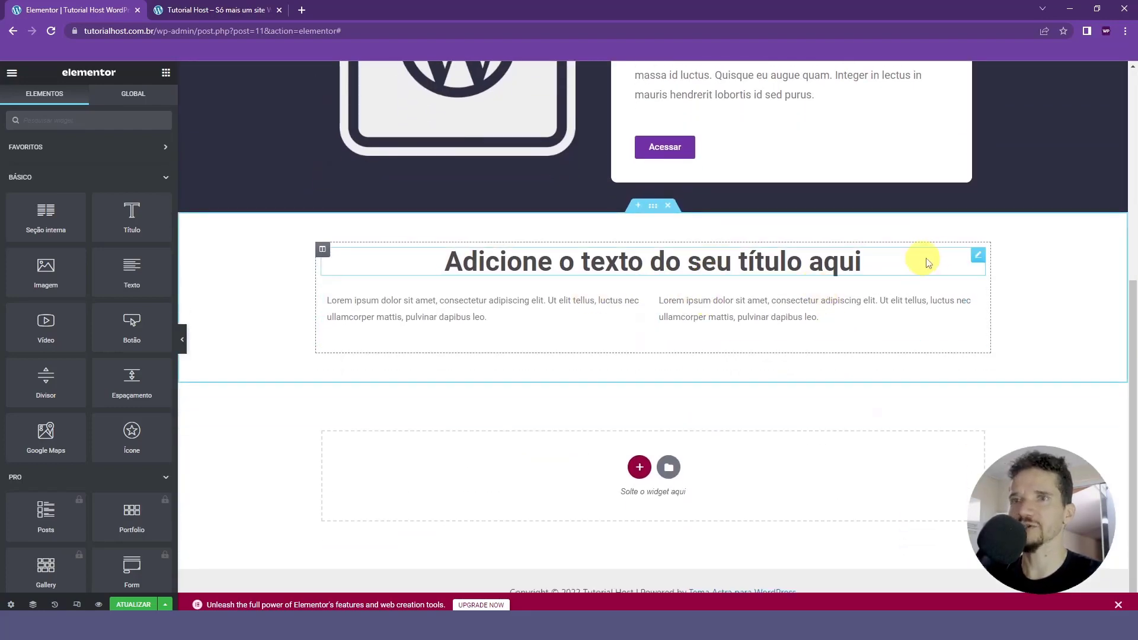
click(979, 256)
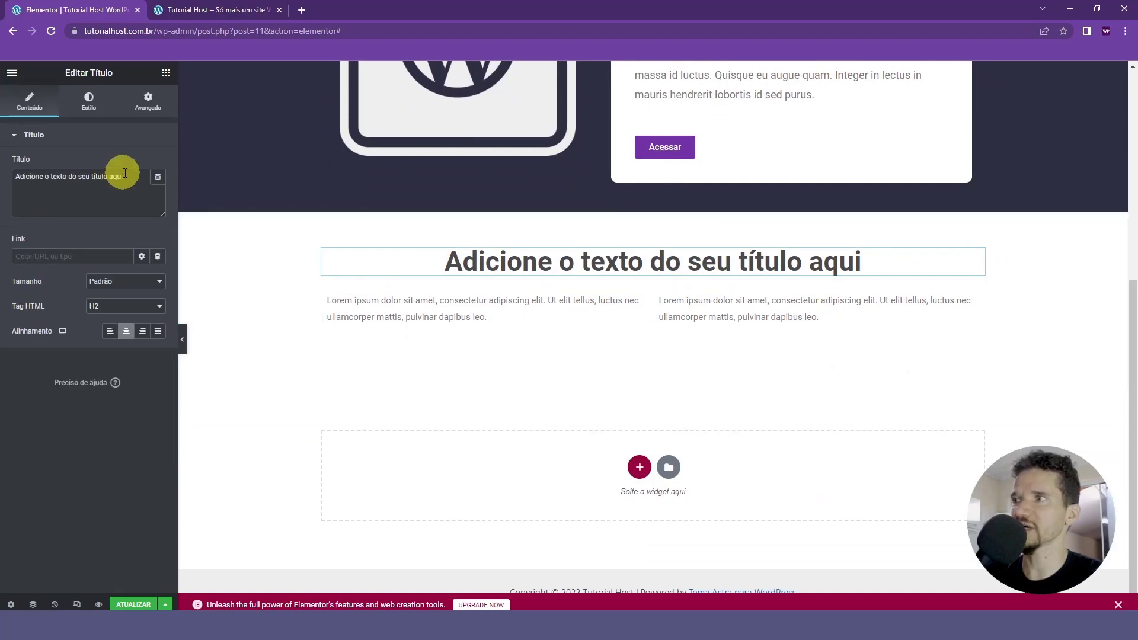
drag(134, 174, 8, 180)
text(CURSO DE WORDPRESS GRATUITO)
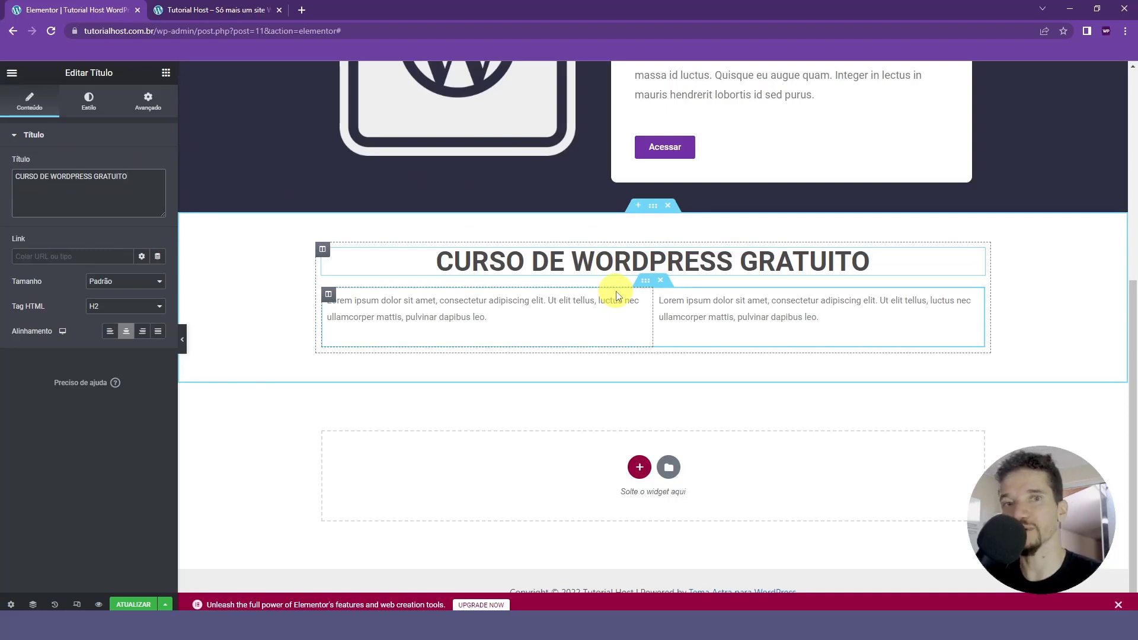
Step: Insert a second Título widget below the section title with the text "com certificado de conclusão"
click(166, 74)
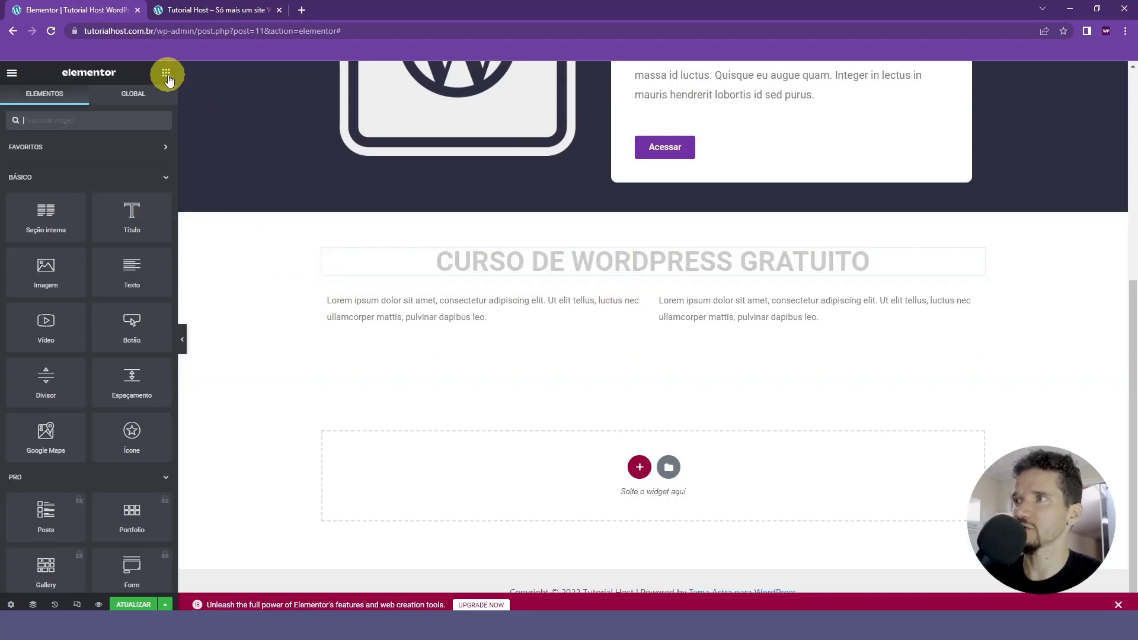
drag(131, 221, 640, 270)
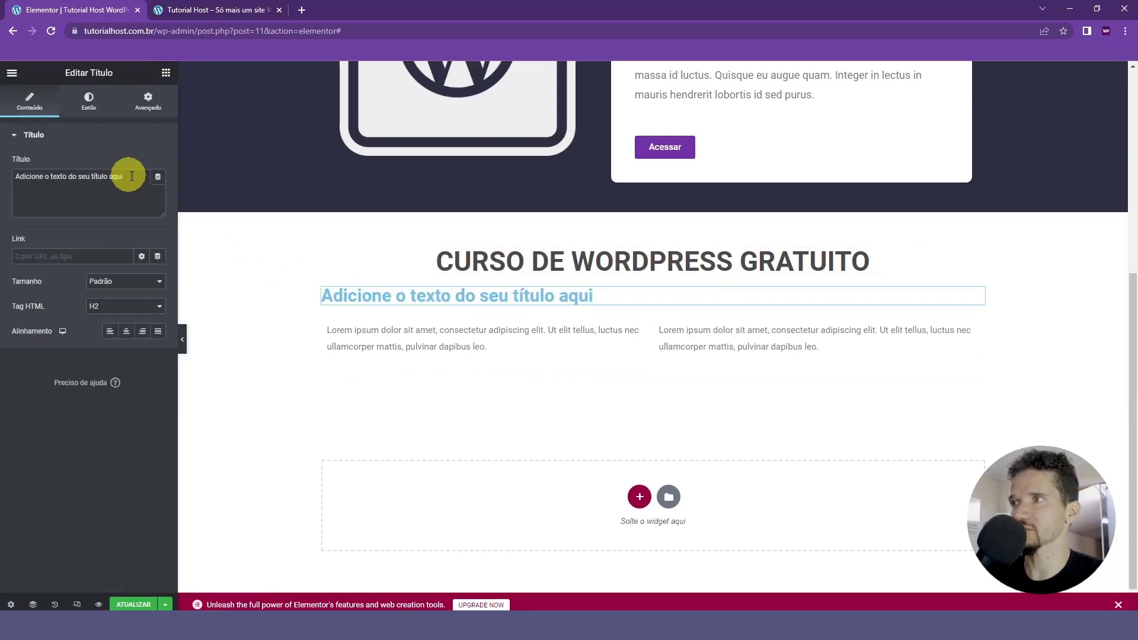
drag(131, 176, 9, 181)
text(com certificado de conclusão)
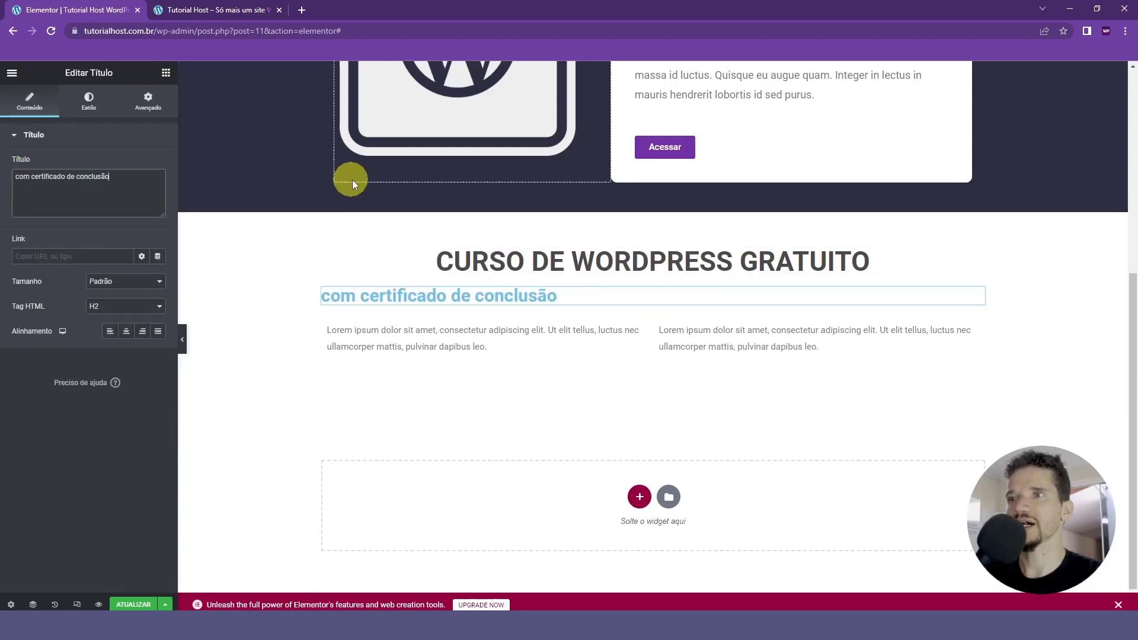
Step: Copy the "Formação 2023" title and paste its style onto the "com certificado de conclusão" subtitle
scroll(578, 329, up, 3)
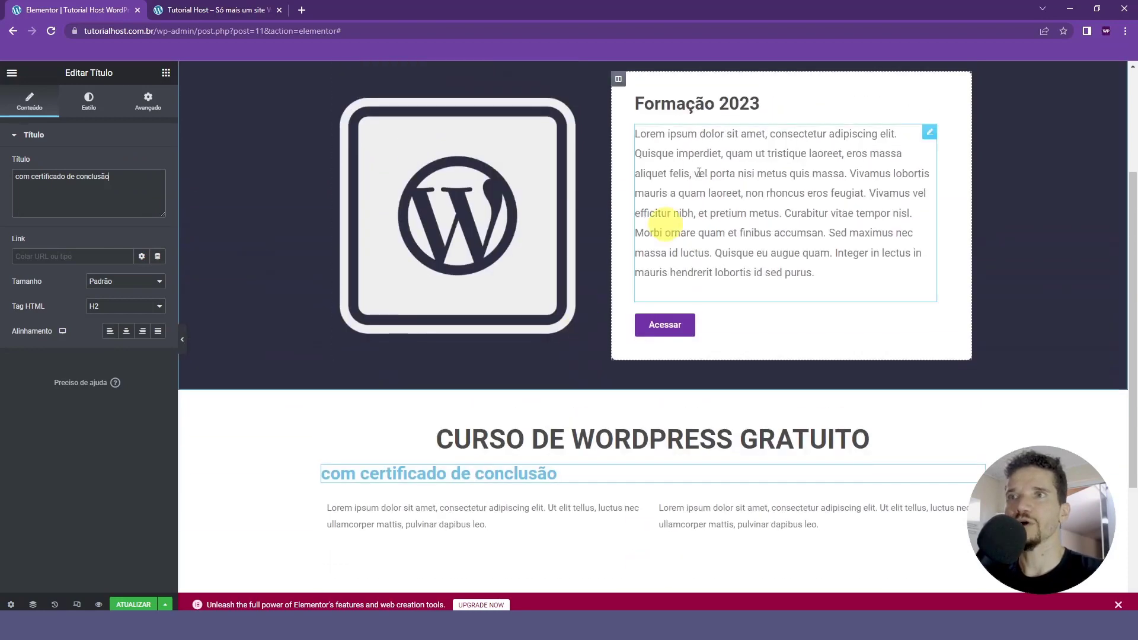
right_click(929, 105)
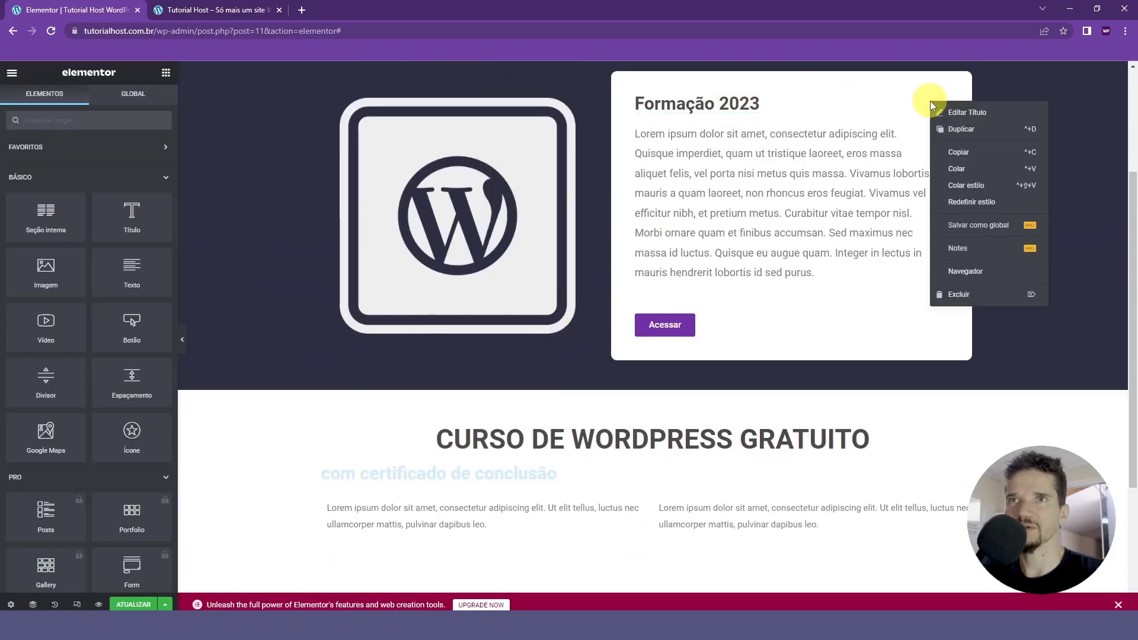
click(967, 156)
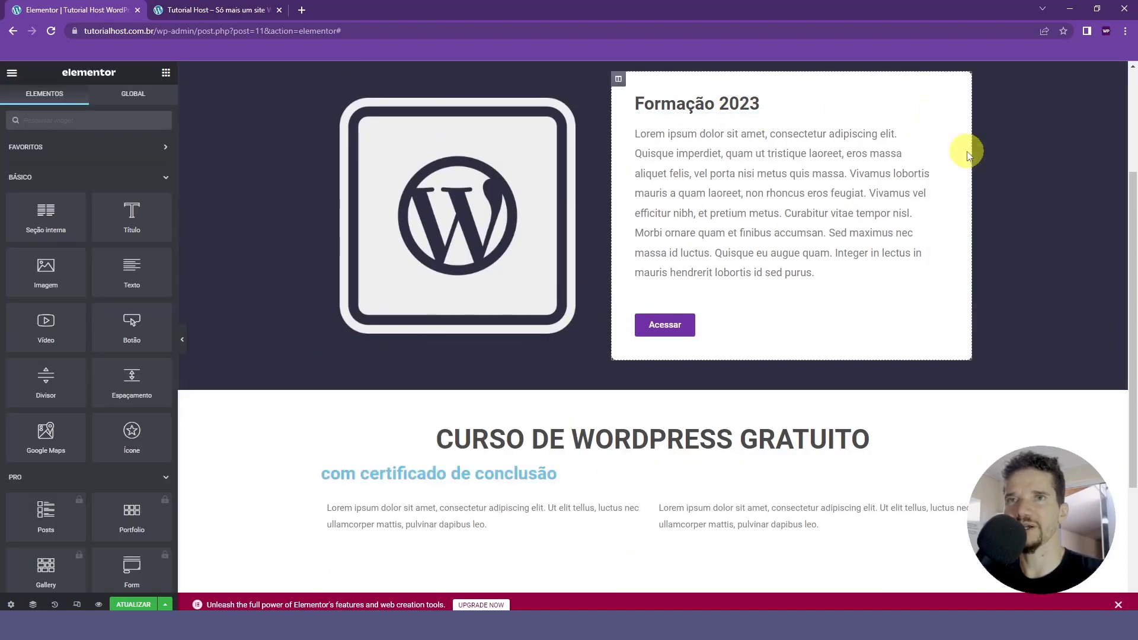
scroll(775, 407, down, 2)
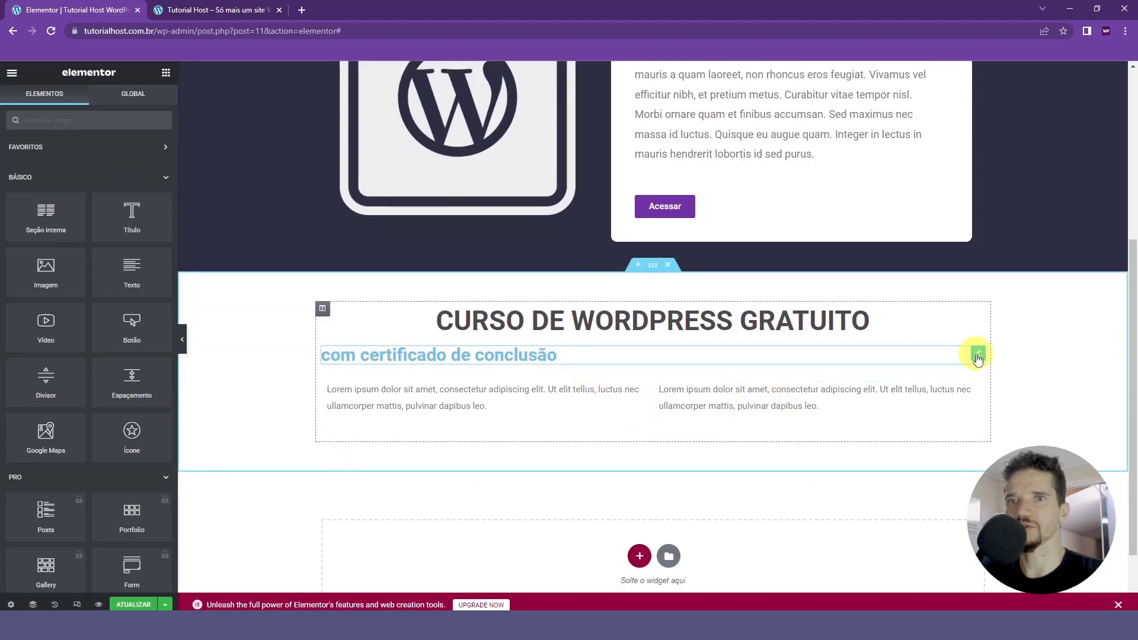
right_click(977, 354)
click(1022, 444)
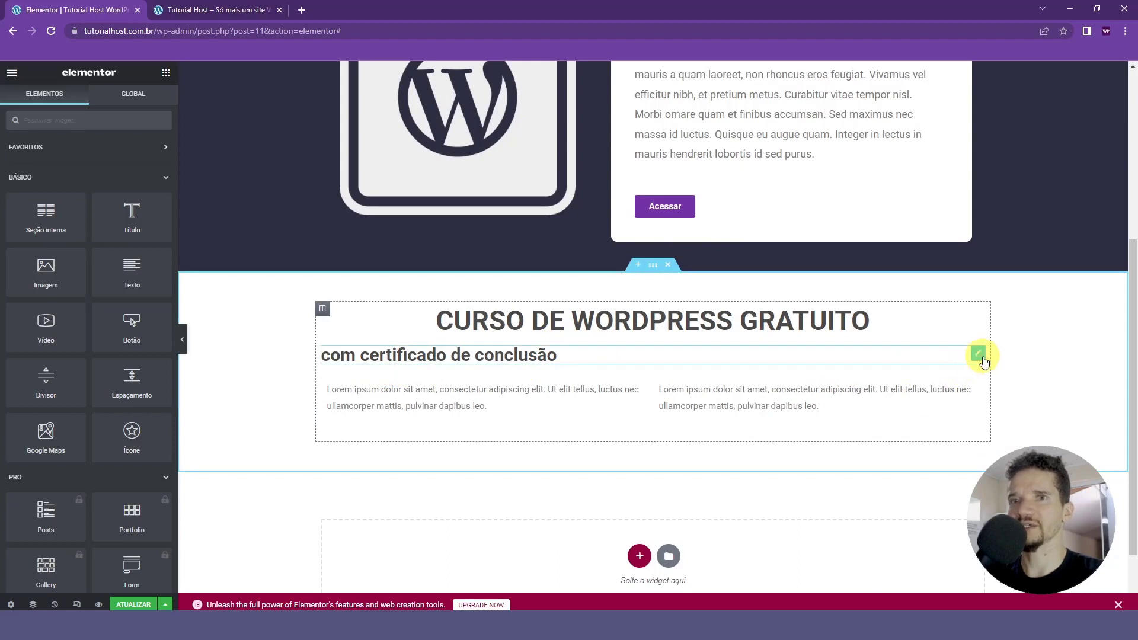
Step: Center-align the "com certificado de conclusão" subtitle and set its typography size to 22 px
click(978, 354)
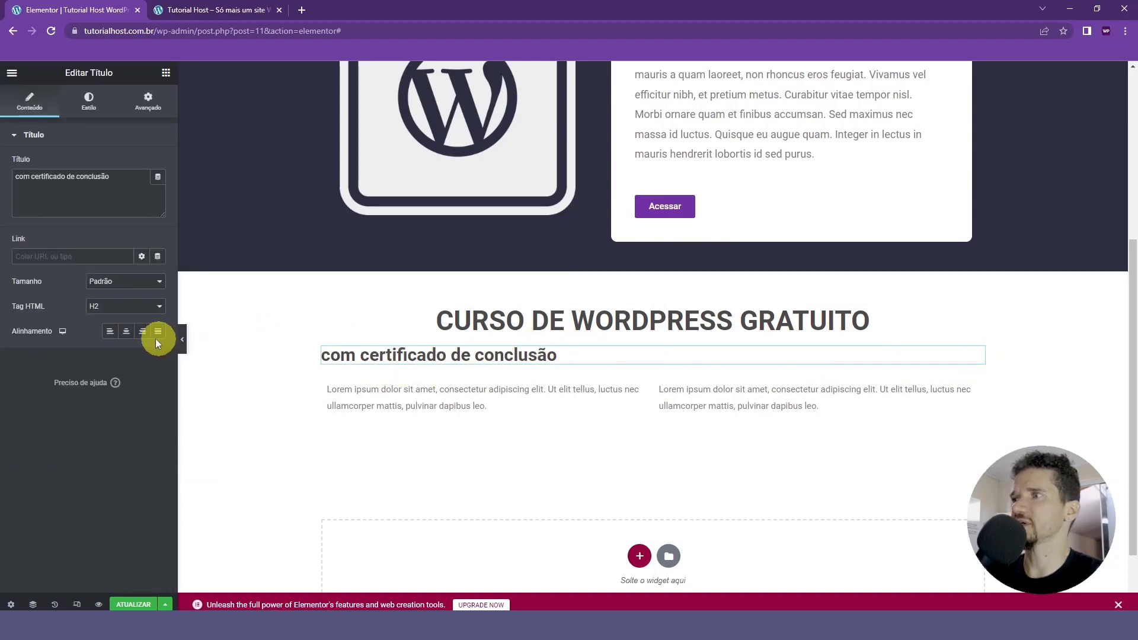
click(127, 333)
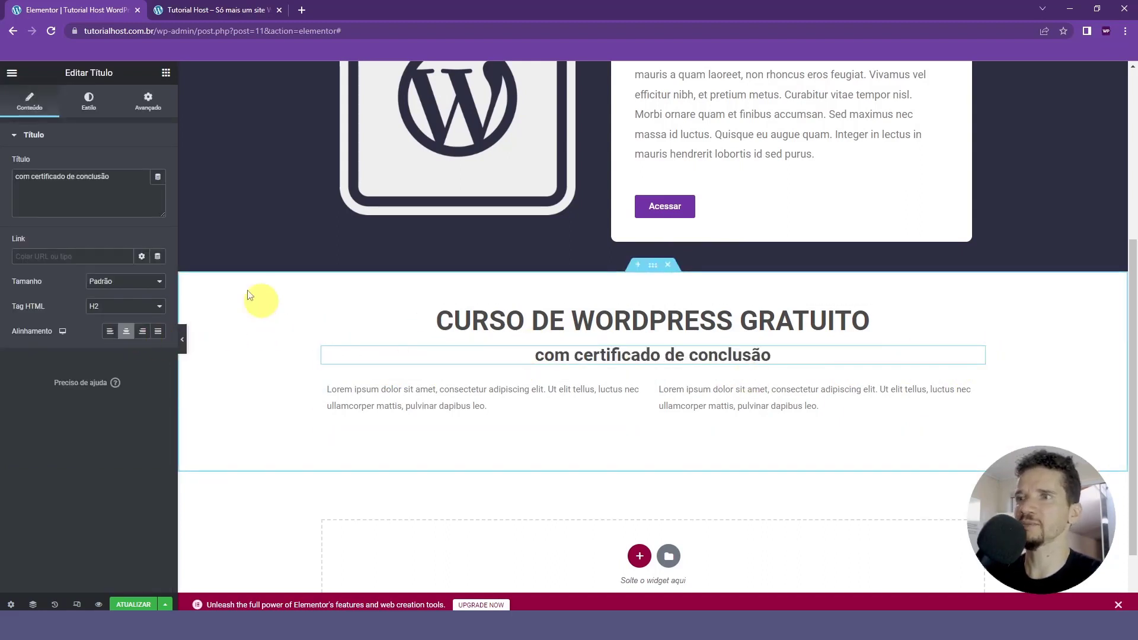
click(95, 110)
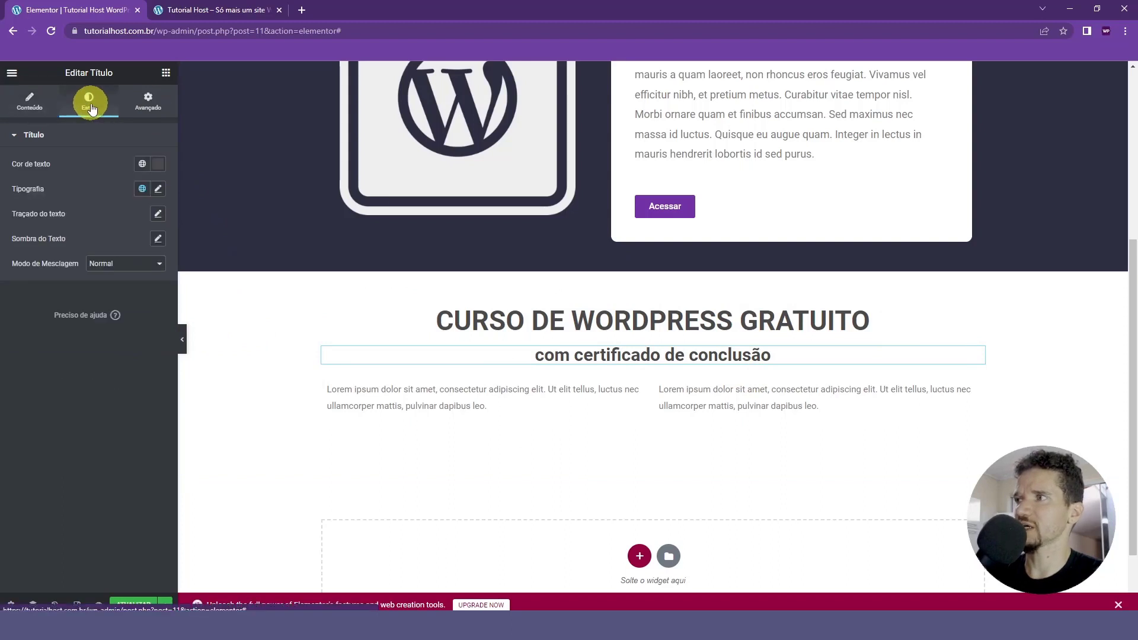
click(158, 189)
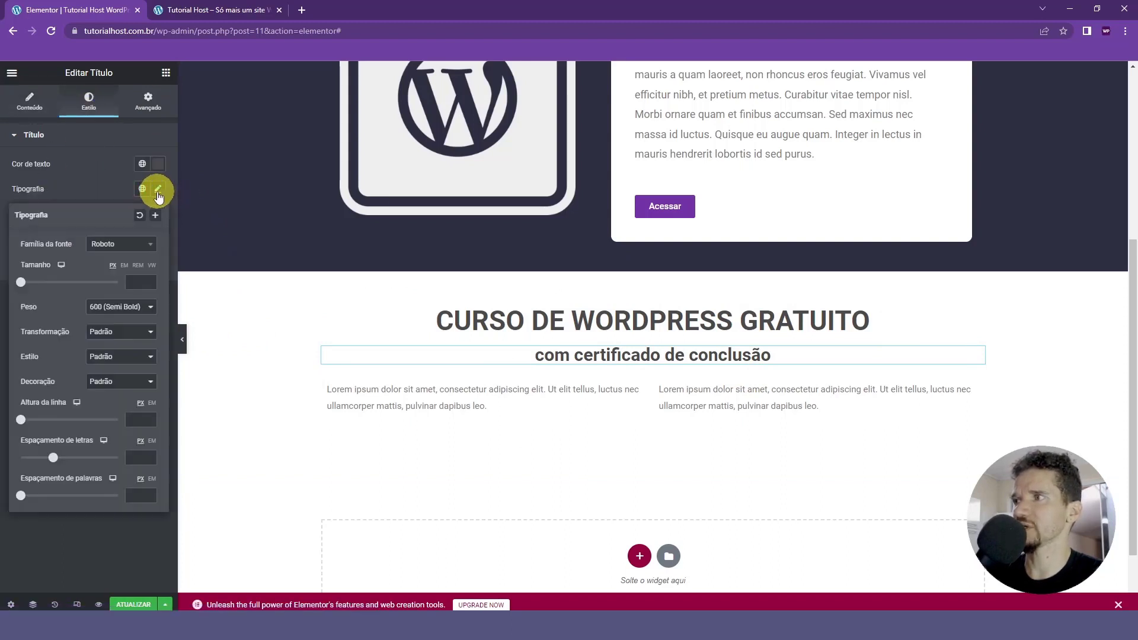
drag(24, 287, 33, 291)
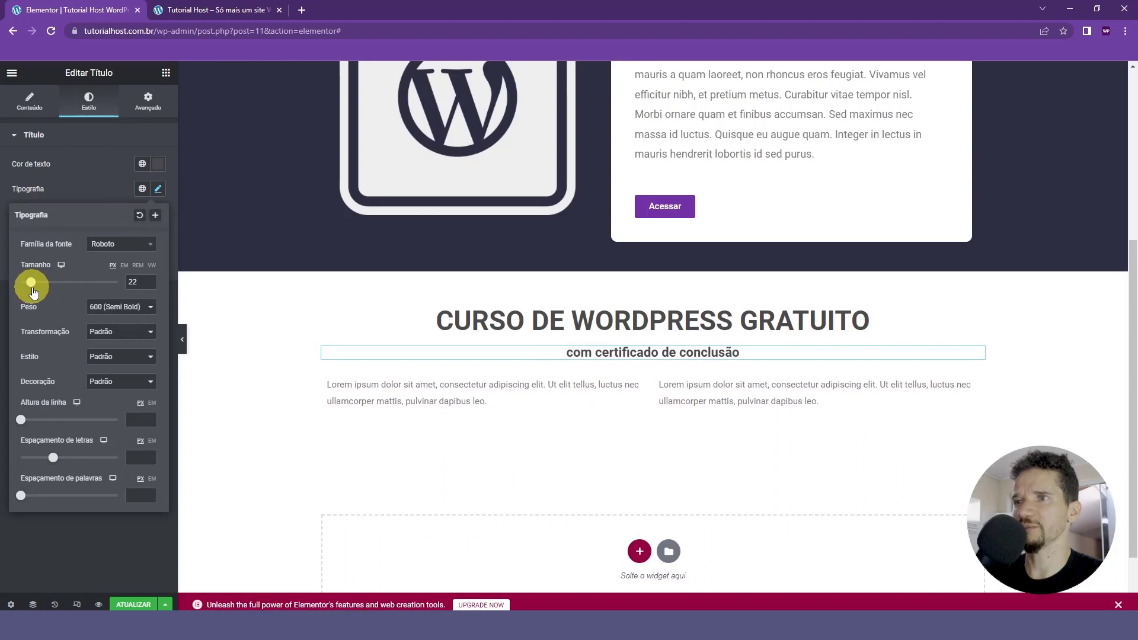
Step: Preview the new section without the editing panel and examine its title, subtitle and two text columns
click(182, 343)
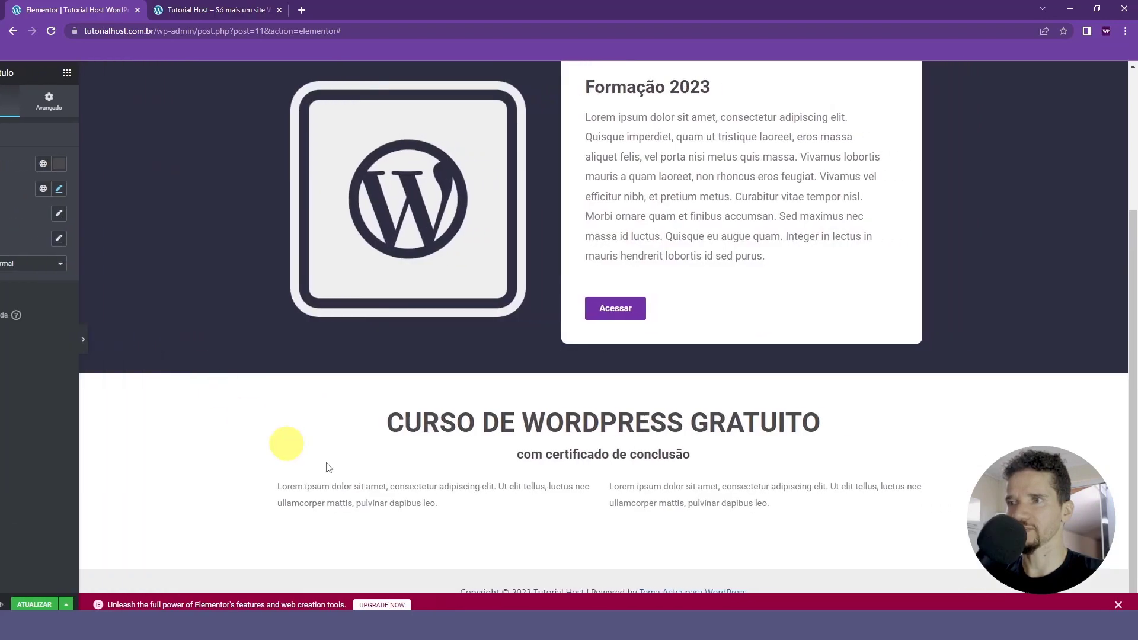
drag(477, 456, 649, 454)
click(528, 479)
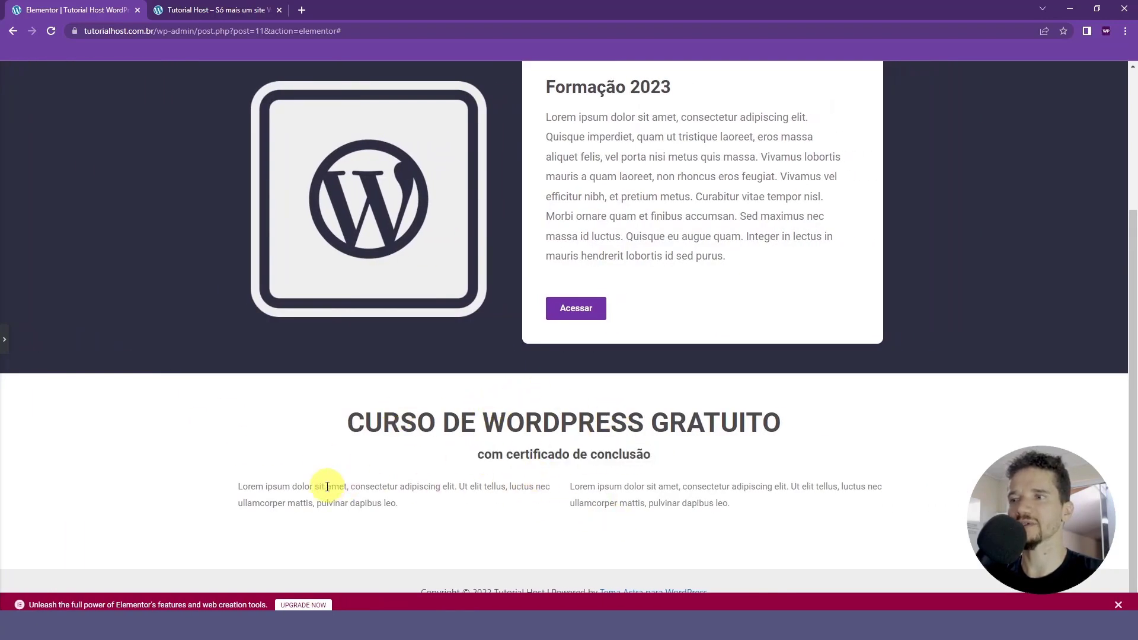
drag(238, 486, 792, 513)
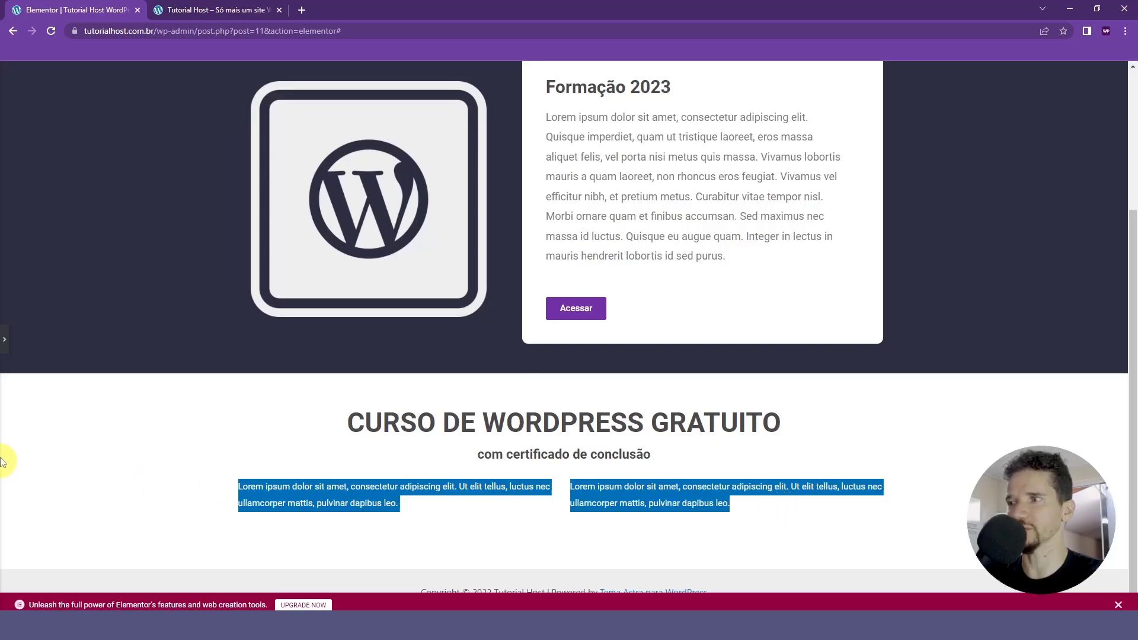
click(4, 339)
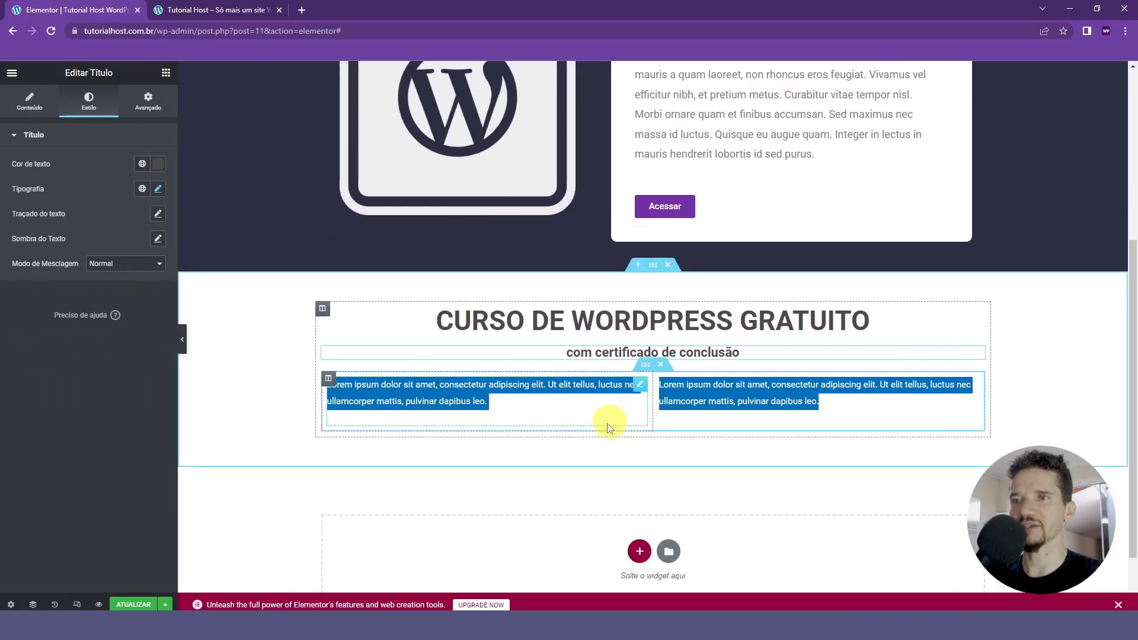
Step: Copy the Lorem ipsum paragraph in the first column's text widget and append the copy after the existing text
click(639, 385)
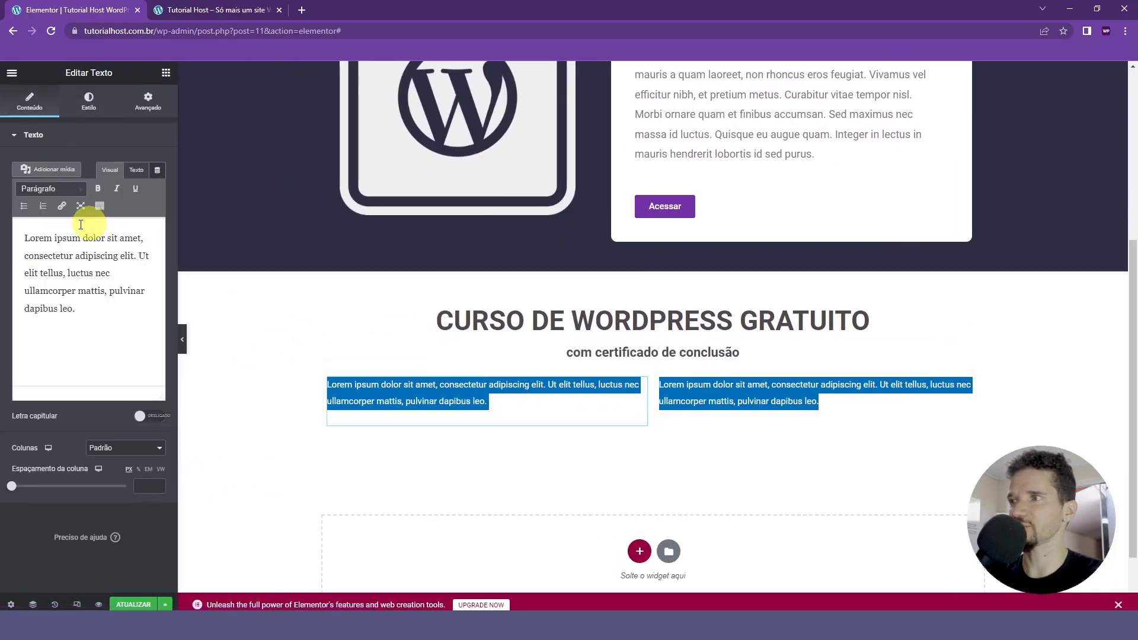
drag(89, 305, 9, 238)
key(ctrl+c)
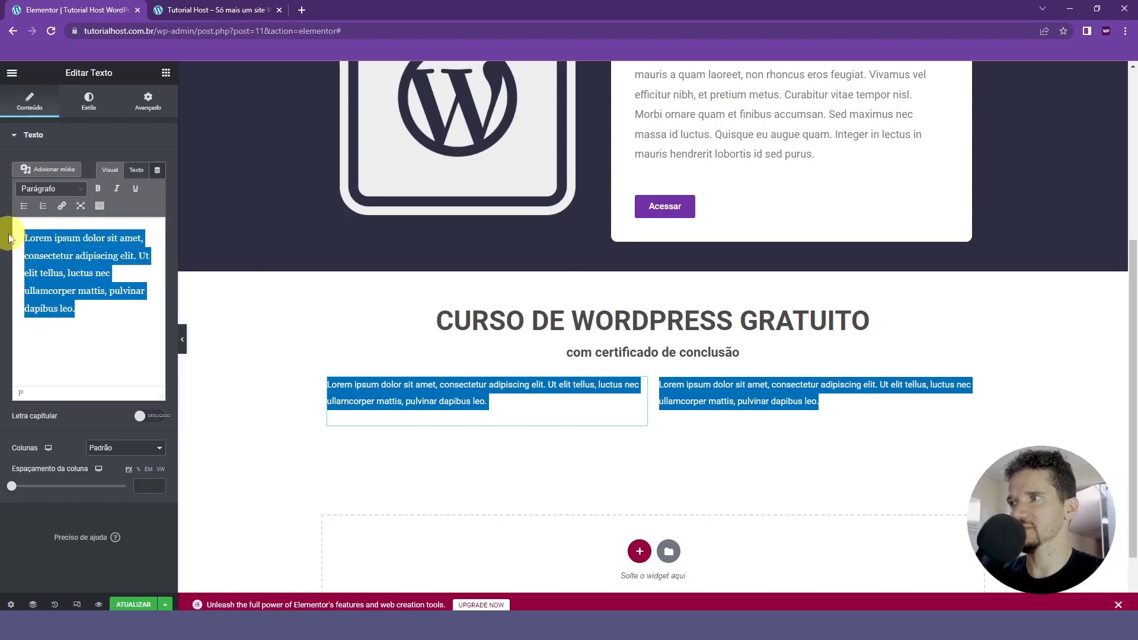
click(91, 309)
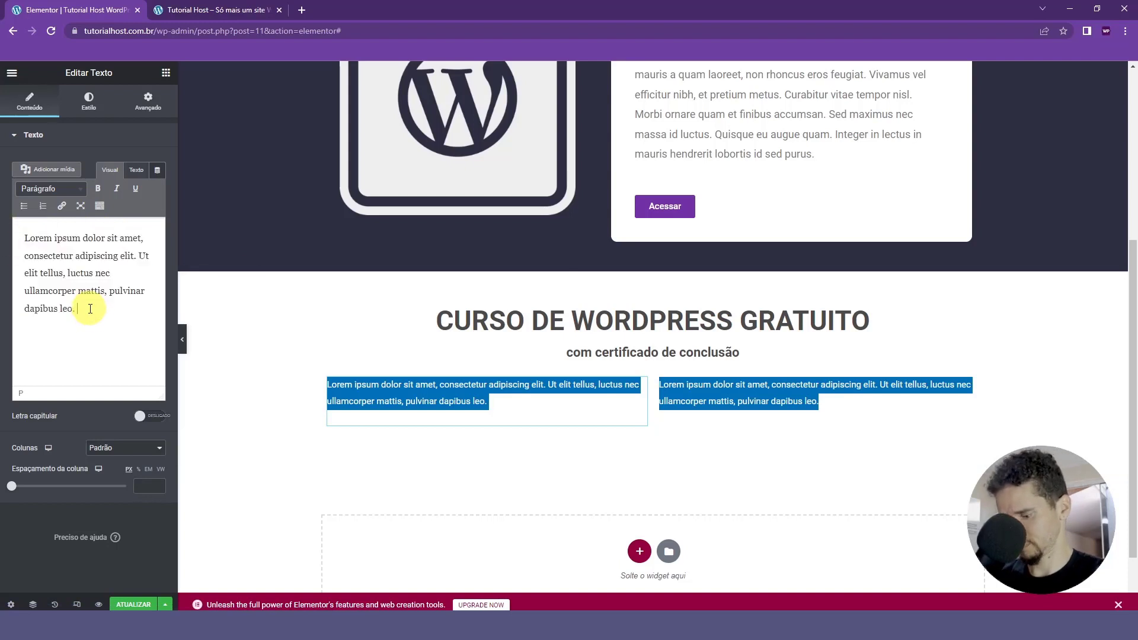
key(ctrl+v)
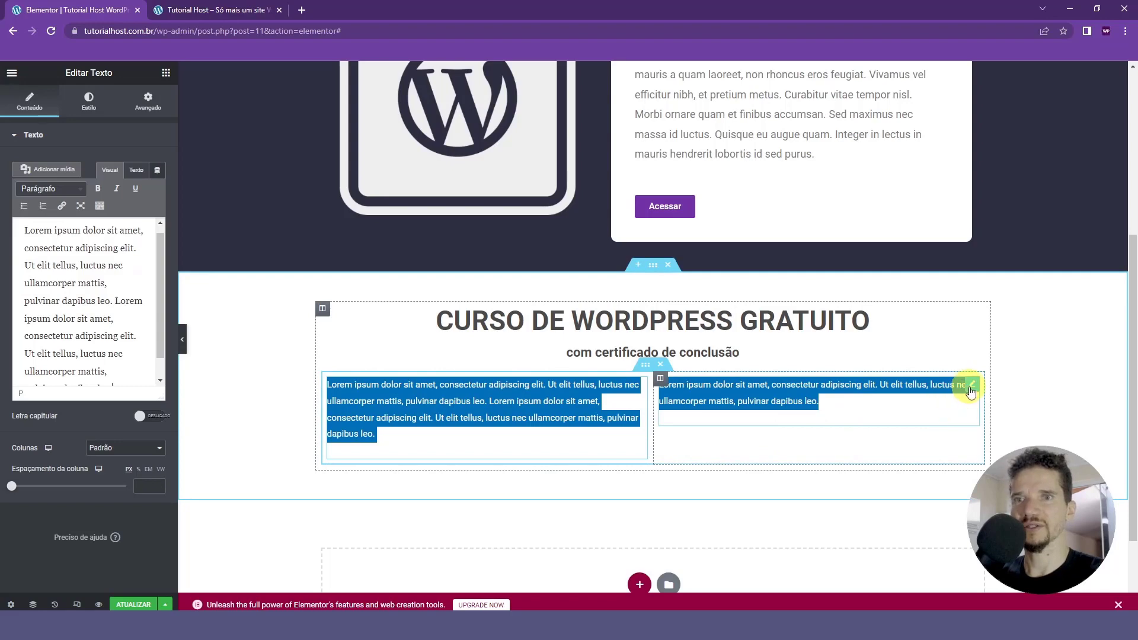
Step: Append the same copied Lorem ipsum paragraph to the end of the second column's text widget
click(970, 387)
click(127, 304)
key(ctrl+v)
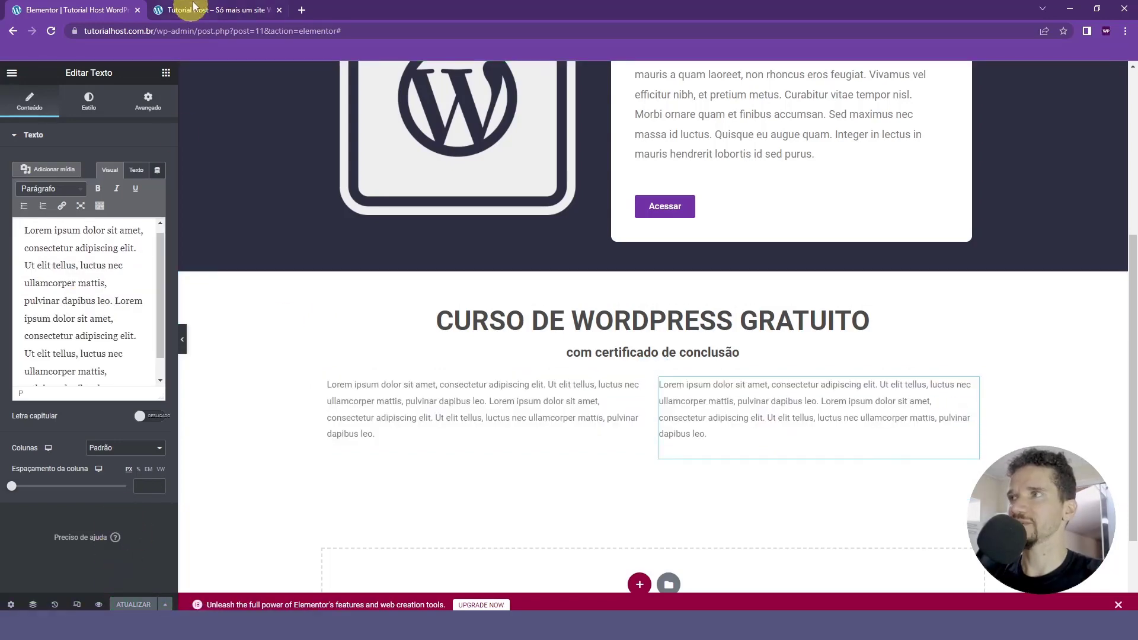
Step: Reload the live Tutorial Host site and examine the "CURSO DE WORDPRESS GRATUITO" section with its subtitle and text columns
click(220, 9)
click(52, 30)
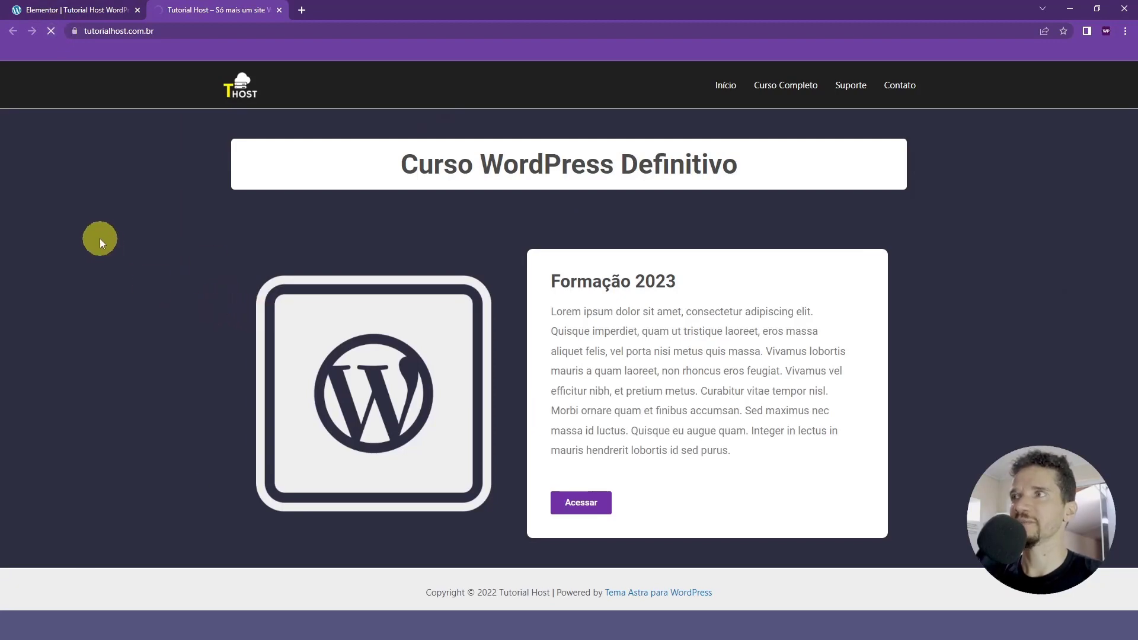
scroll(409, 214, down, 4)
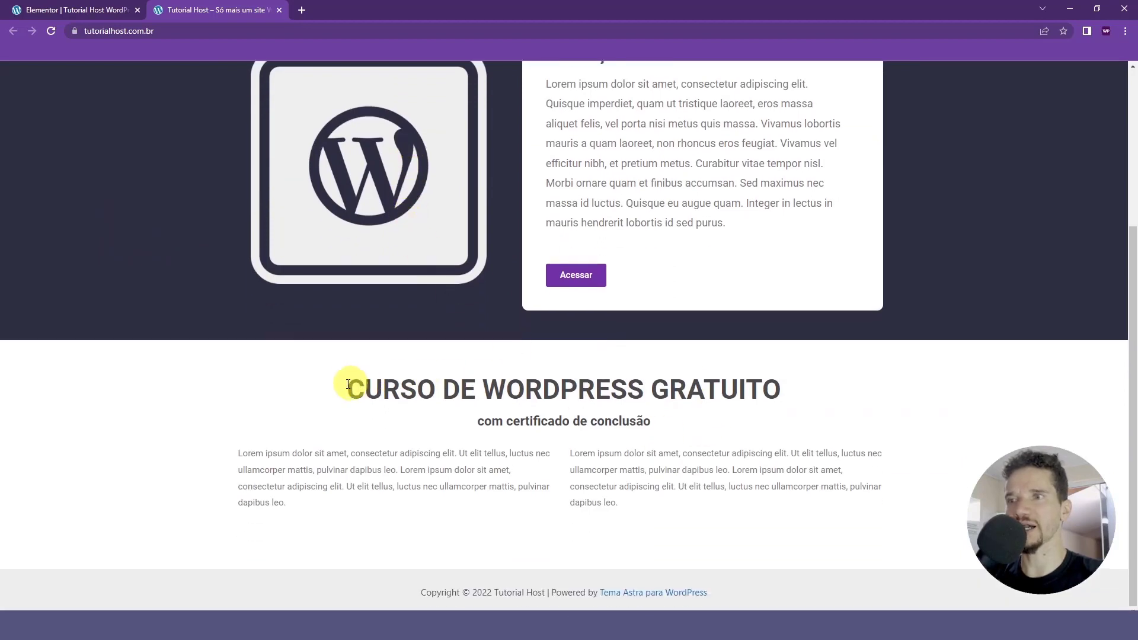
drag(354, 387, 783, 518)
click(771, 520)
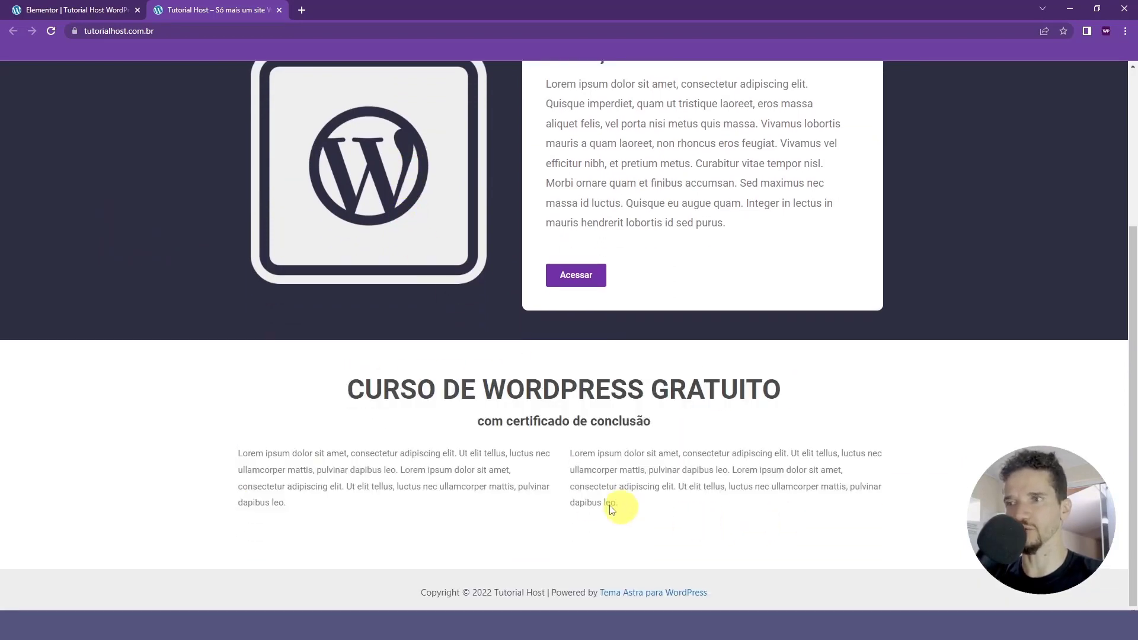
drag(349, 388, 761, 428)
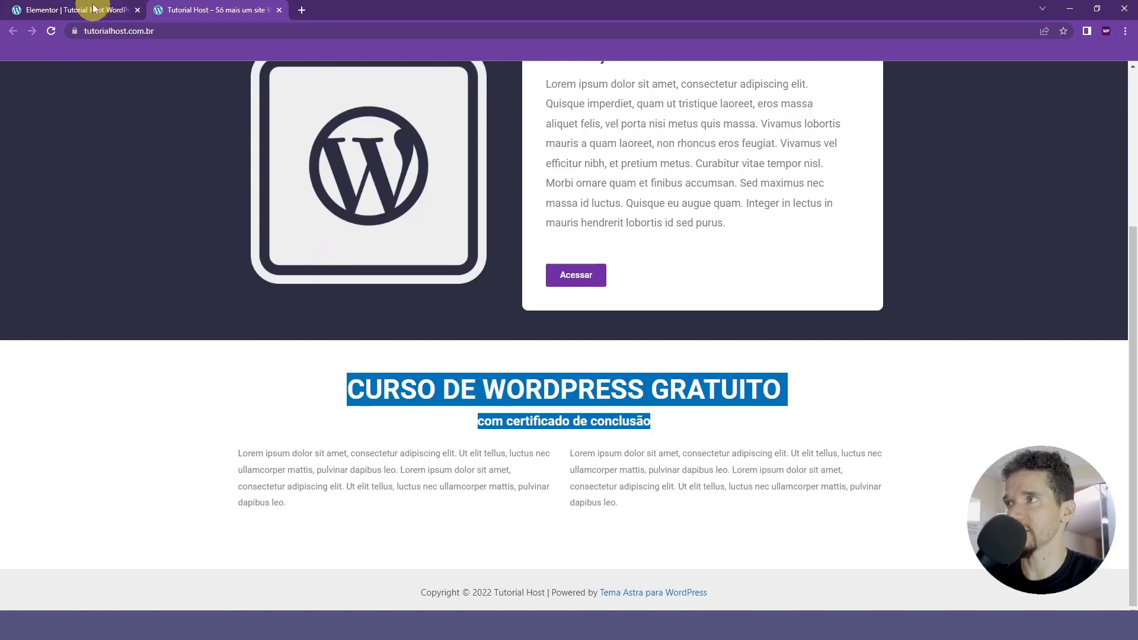
Step: Back in the Elementor editor, insert a Seção interna above the Acessar button in the "Formação 2023" card and move the button into its first column
click(76, 9)
scroll(535, 344, up, 2)
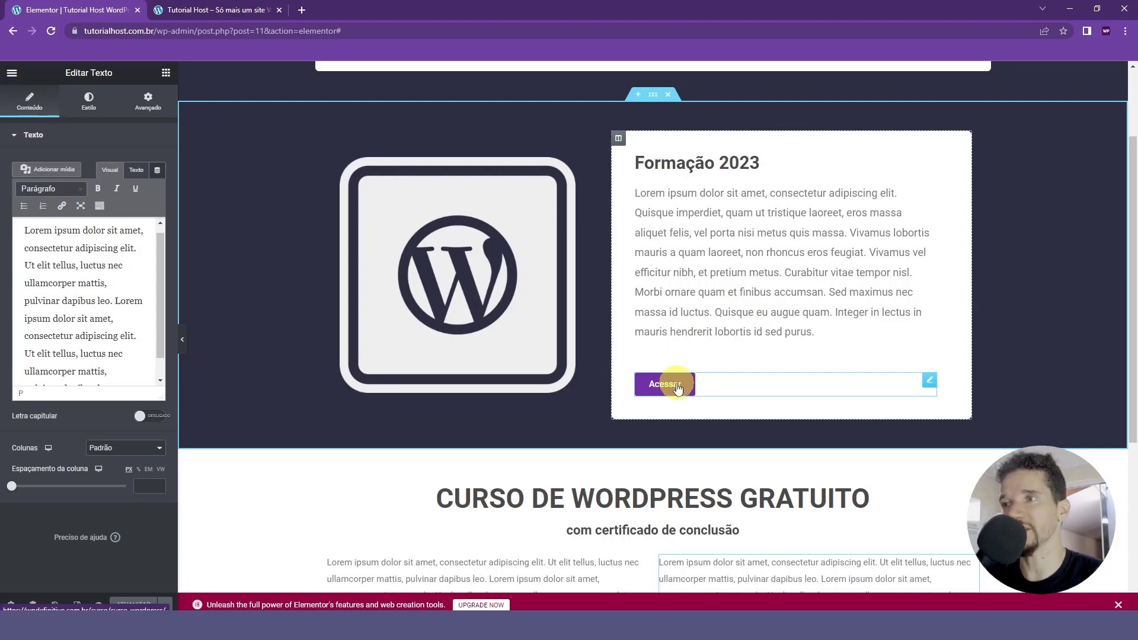
click(166, 72)
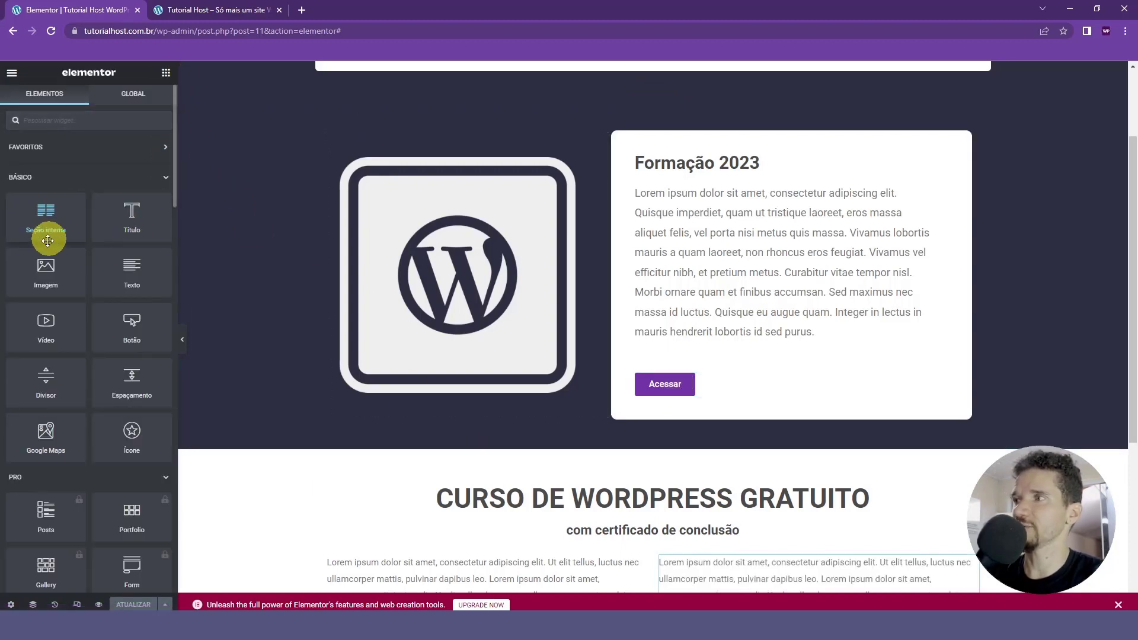
drag(48, 240, 719, 355)
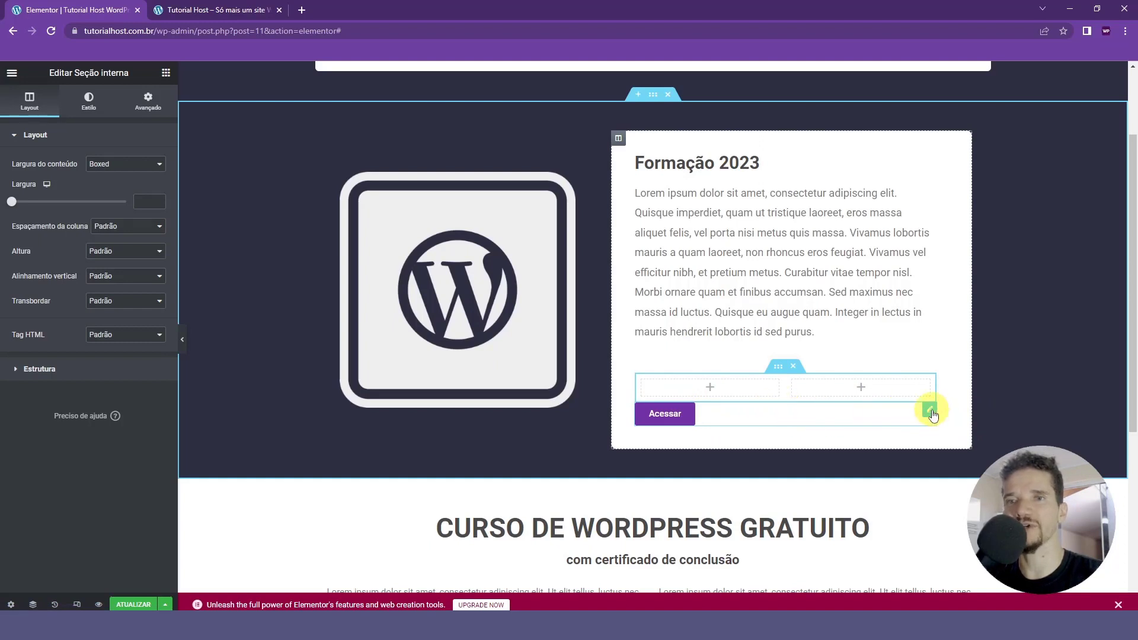
drag(930, 413, 702, 396)
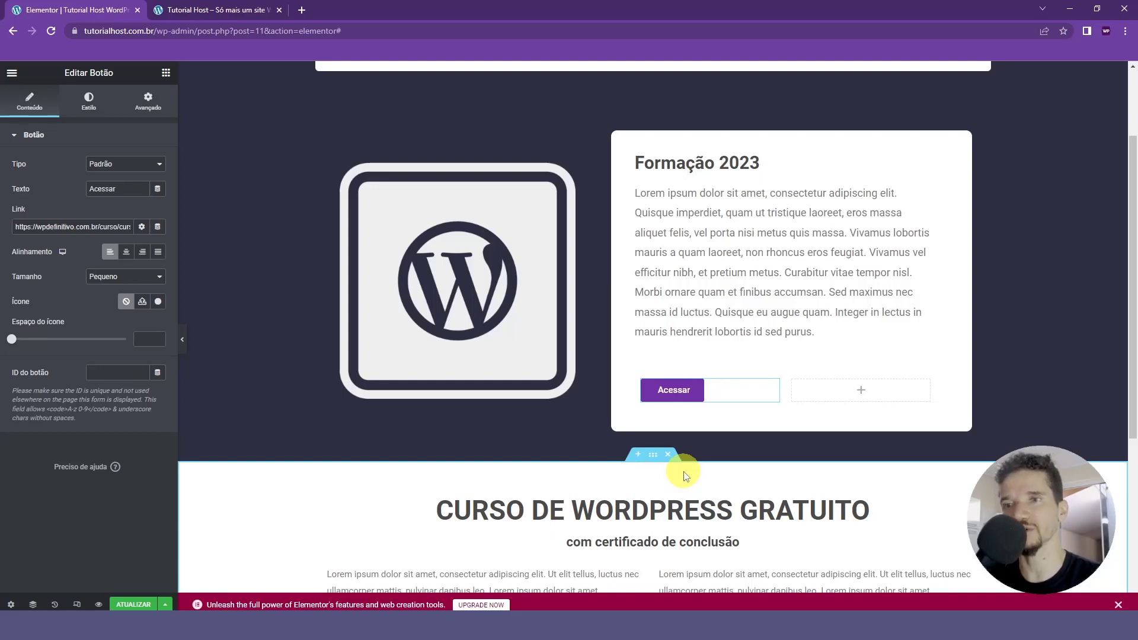
Step: Try adding a new Botão widget to the inner section's empty second column, and delete that widget
click(166, 72)
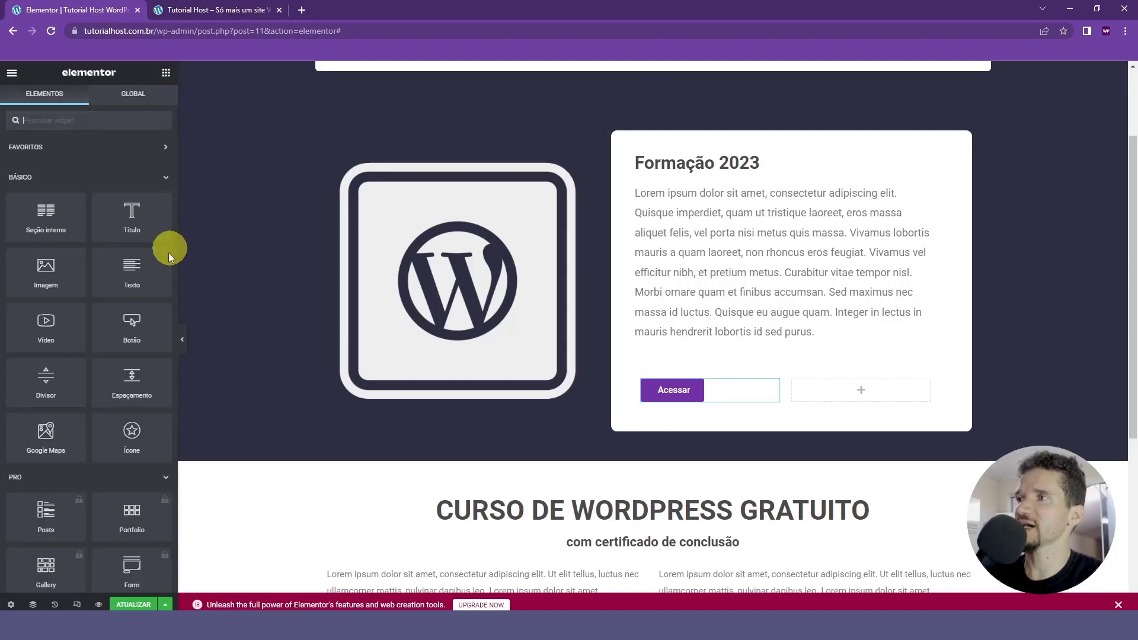
drag(144, 337, 871, 394)
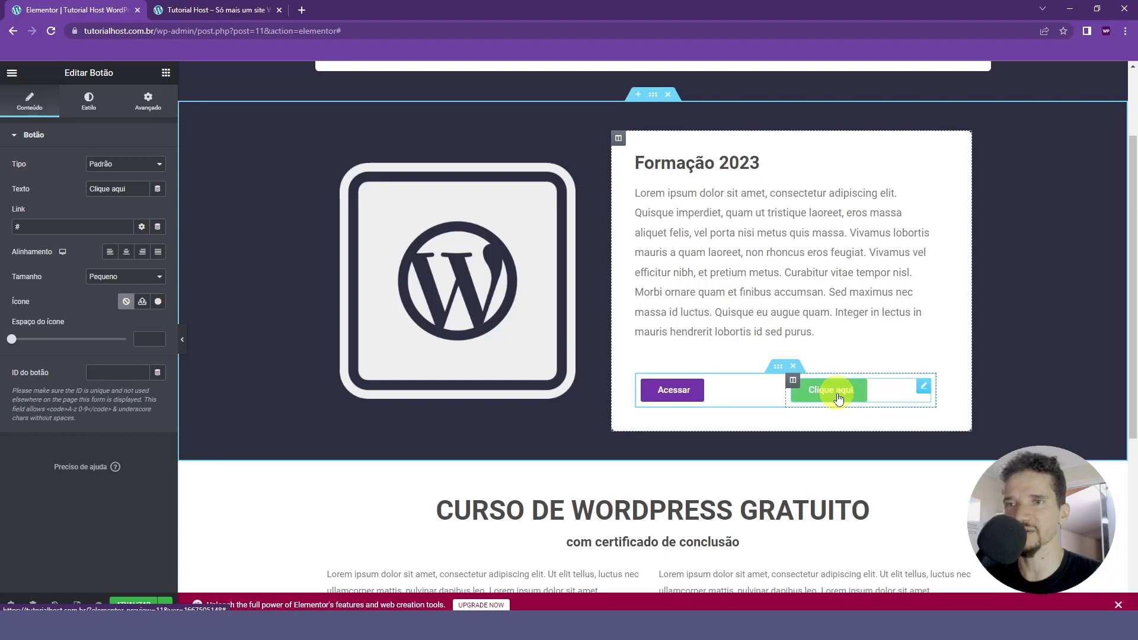
right_click(927, 392)
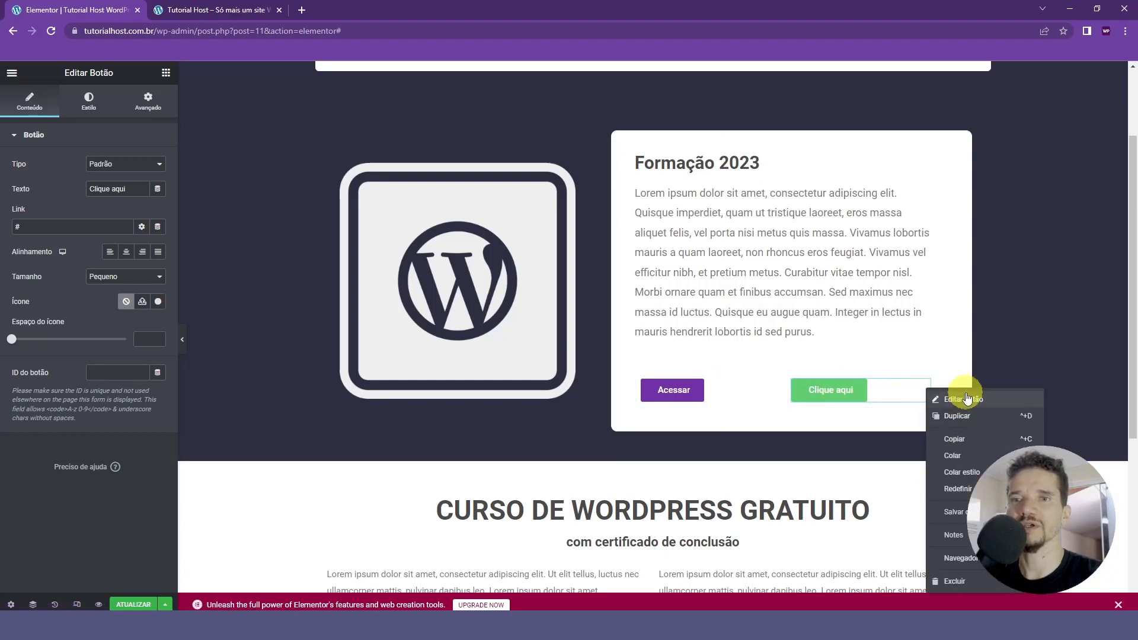
click(956, 581)
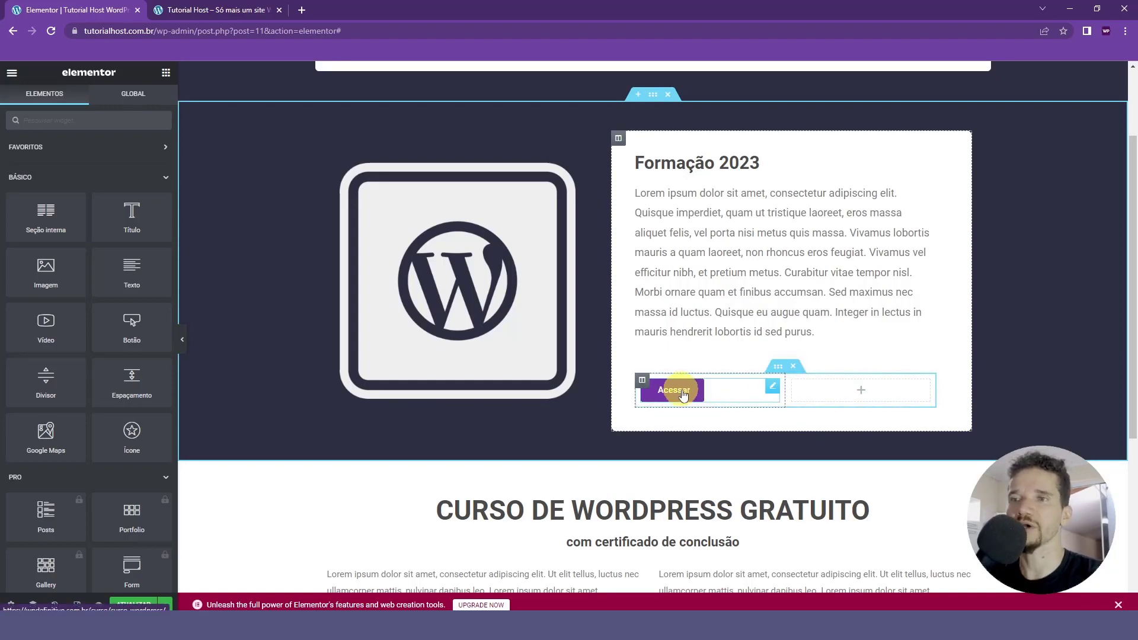
Step: Try duplicating the Acessar button within the first inner column, and delete the duplicate beneath the original
right_click(773, 393)
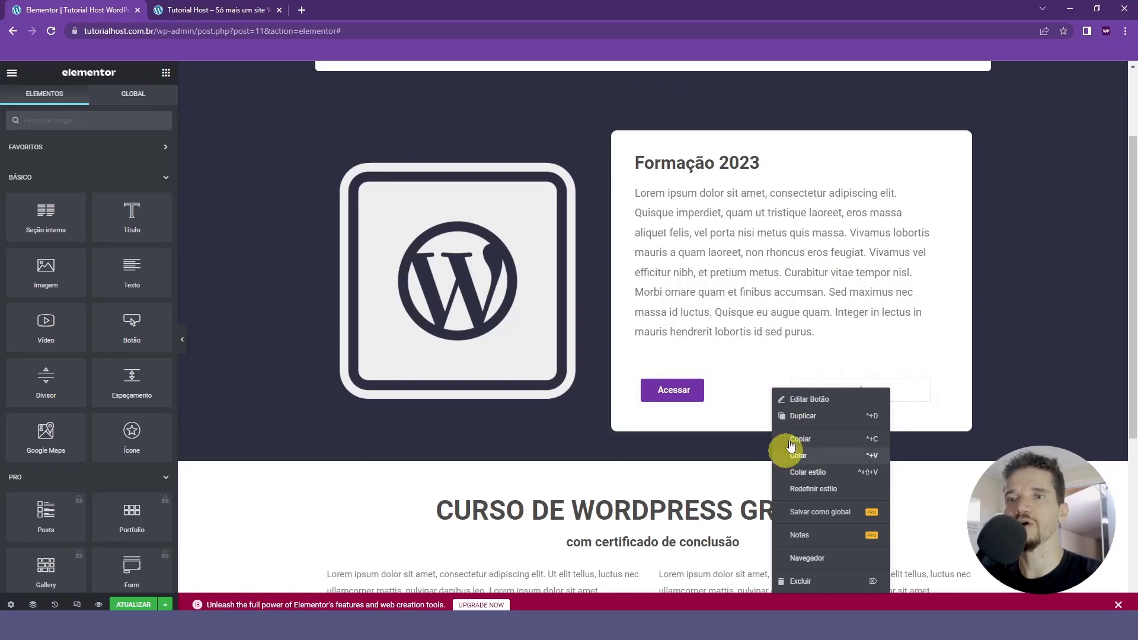
click(797, 415)
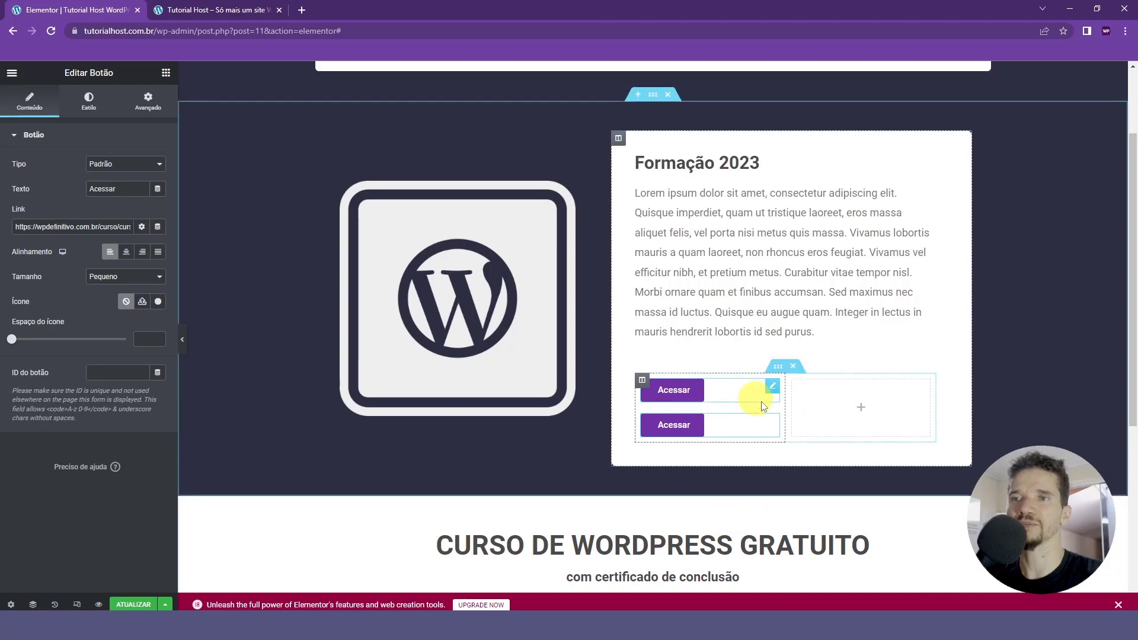
drag(775, 425, 738, 420)
right_click(771, 413)
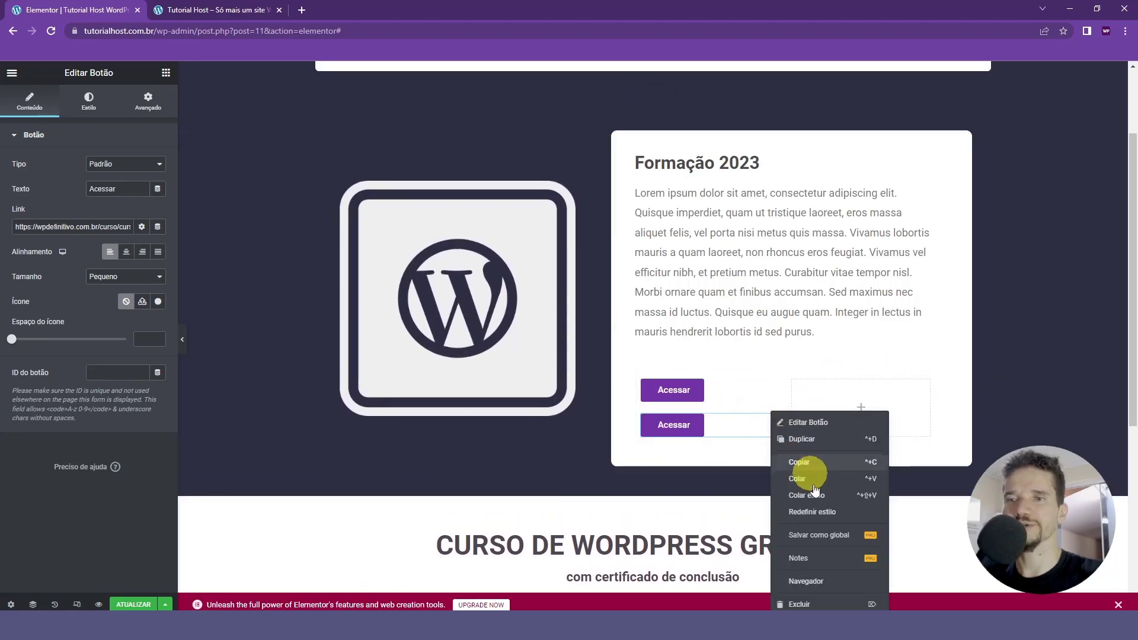
click(802, 604)
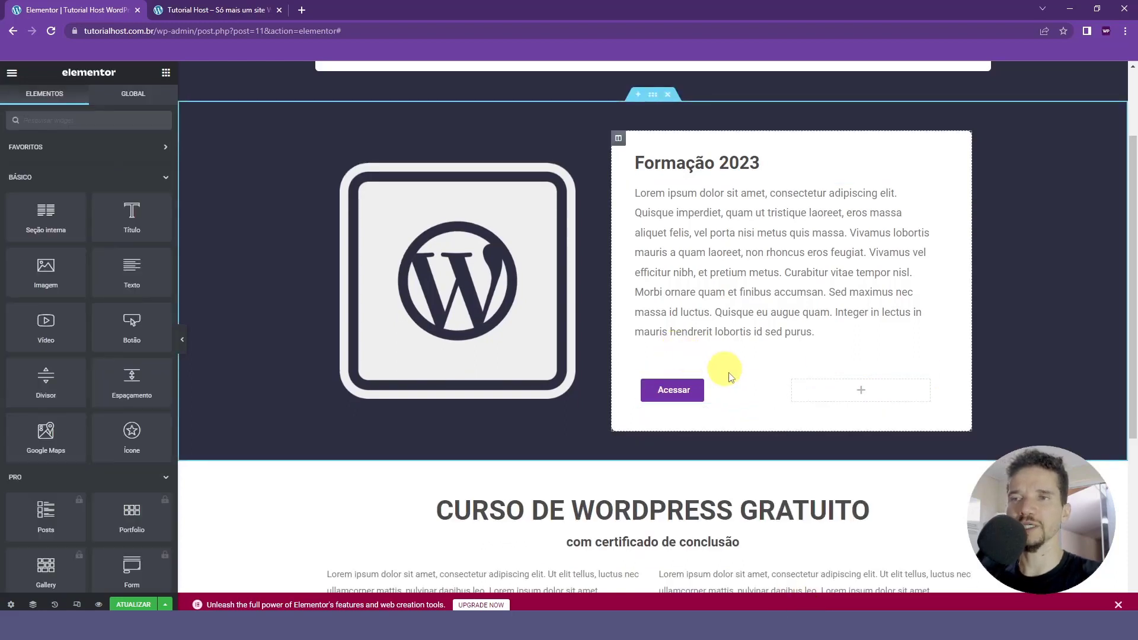
Step: Copy the Acessar button and paste it into the inner section's empty second column
right_click(774, 387)
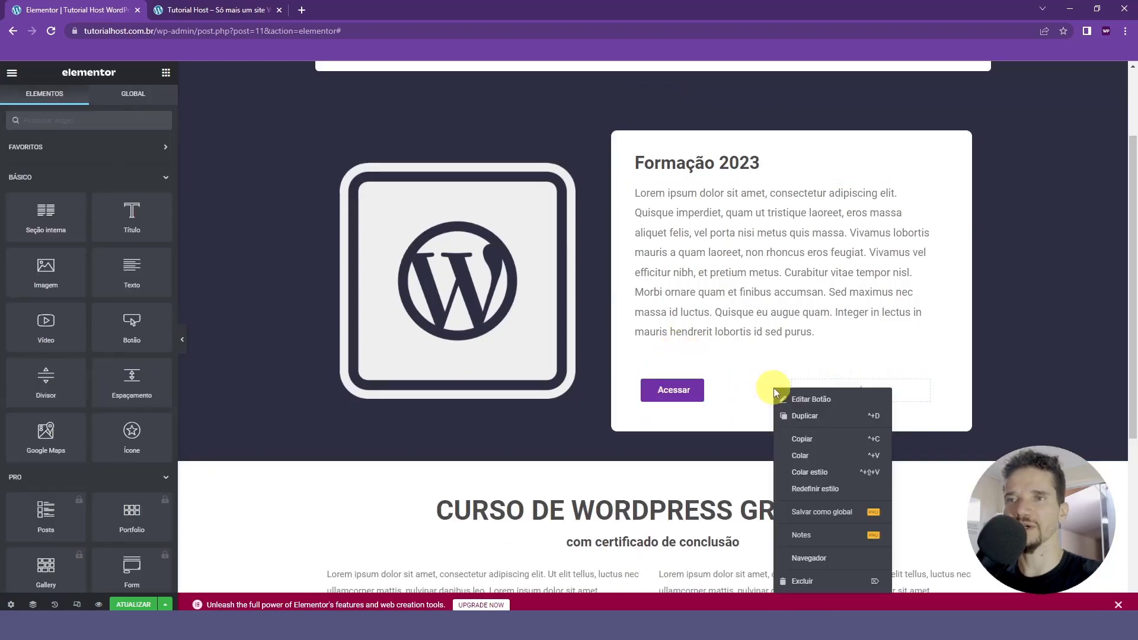
click(806, 441)
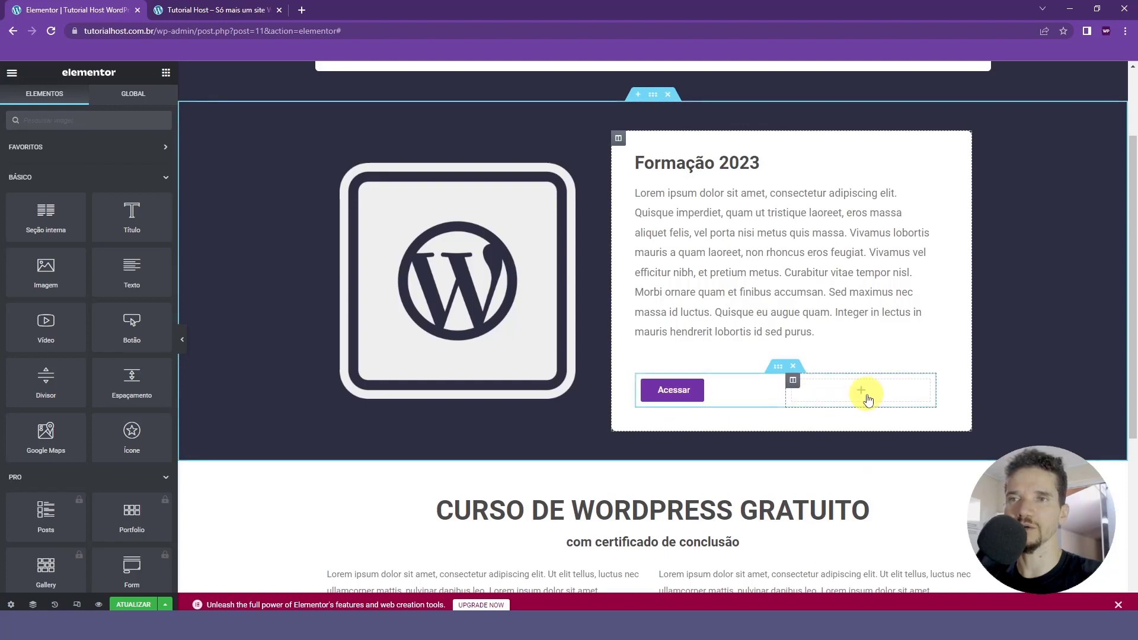
right_click(844, 397)
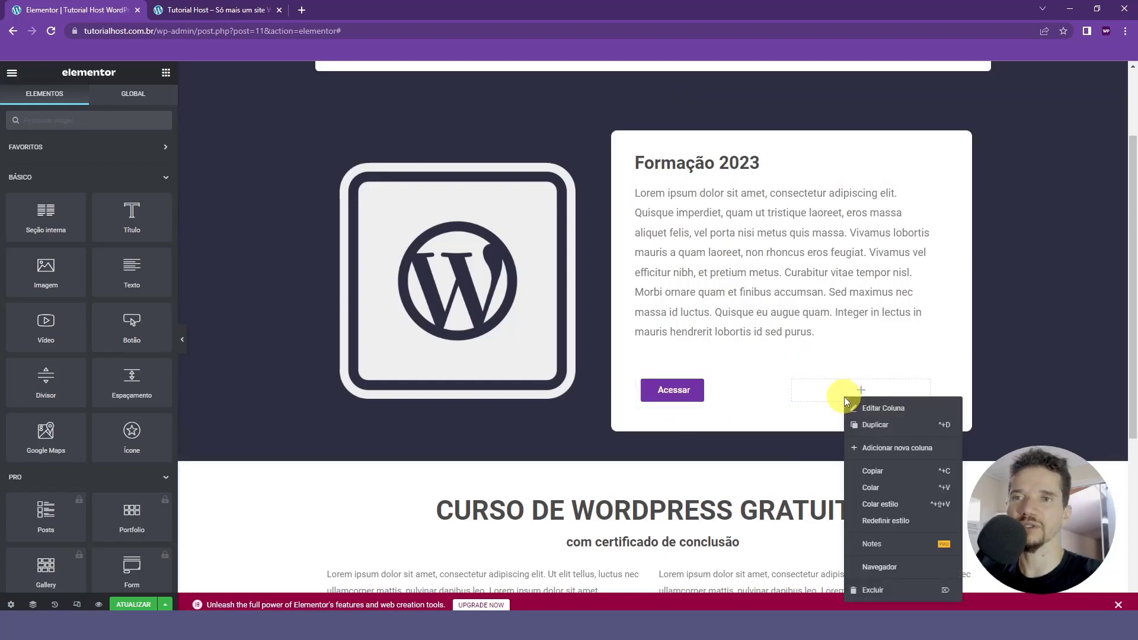
click(895, 487)
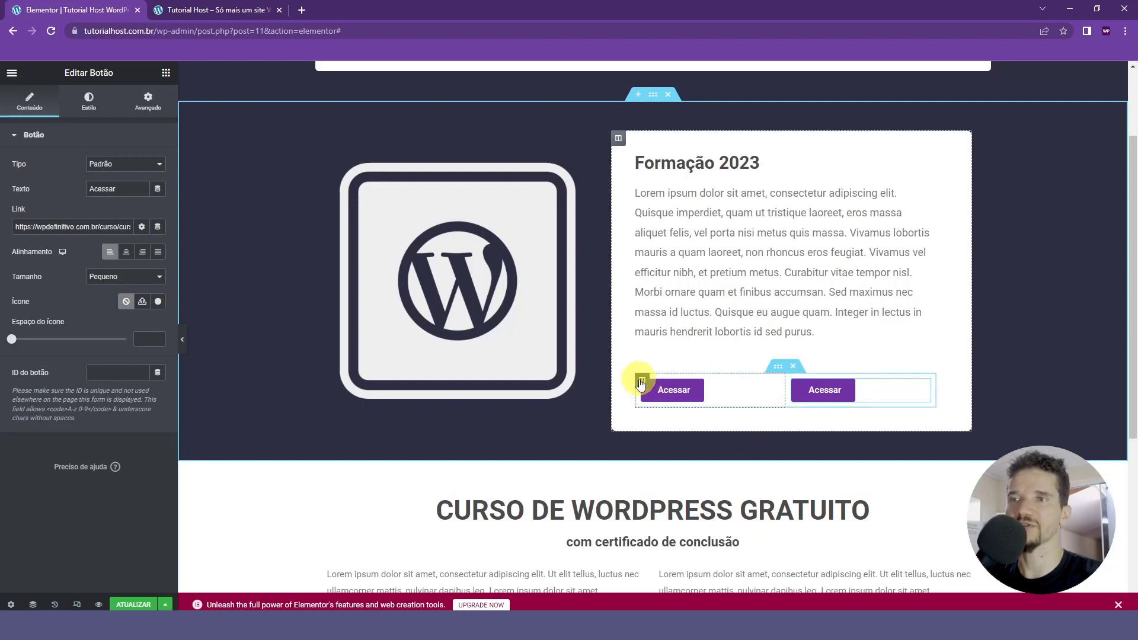
Step: Duplicate the inner section's first column with its Acessar button, and preview the button row without the editing panel
right_click(643, 382)
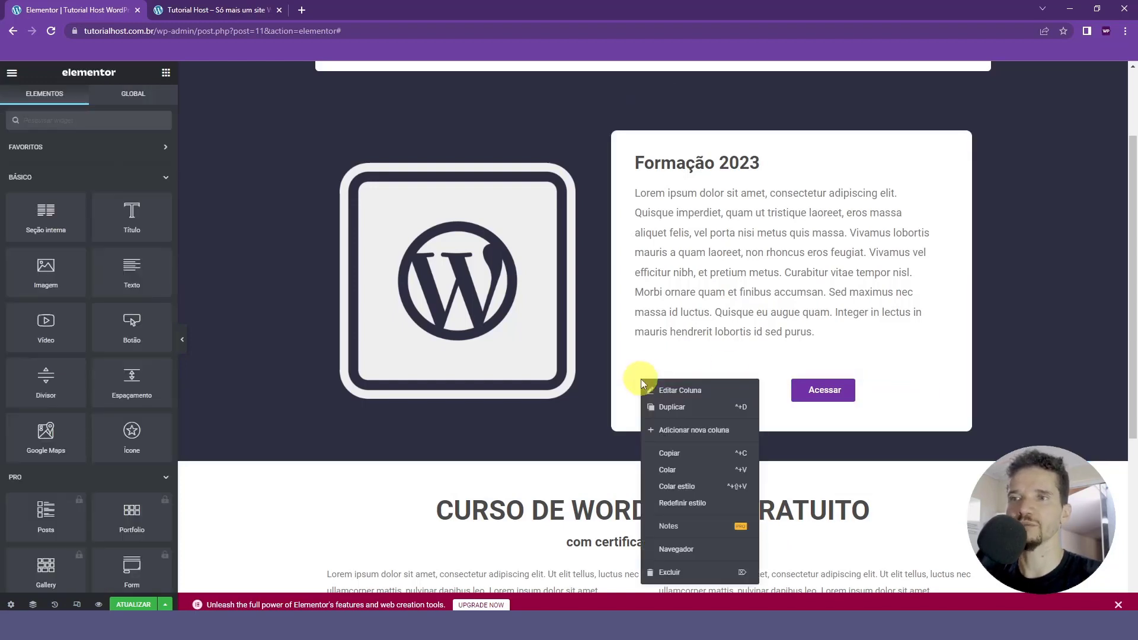
click(672, 407)
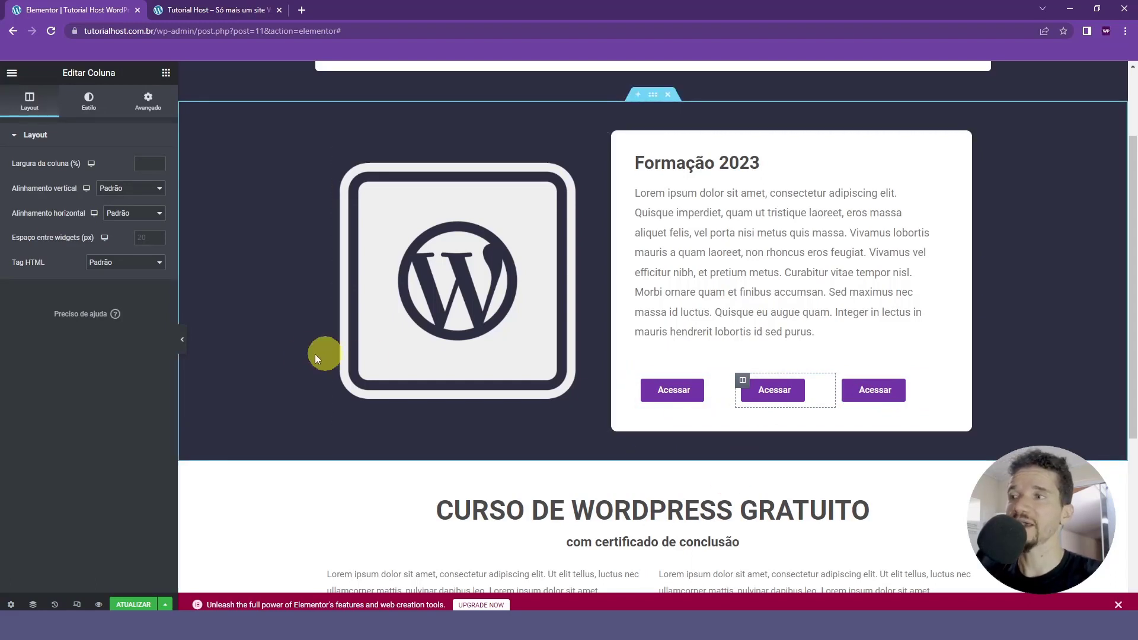
click(182, 339)
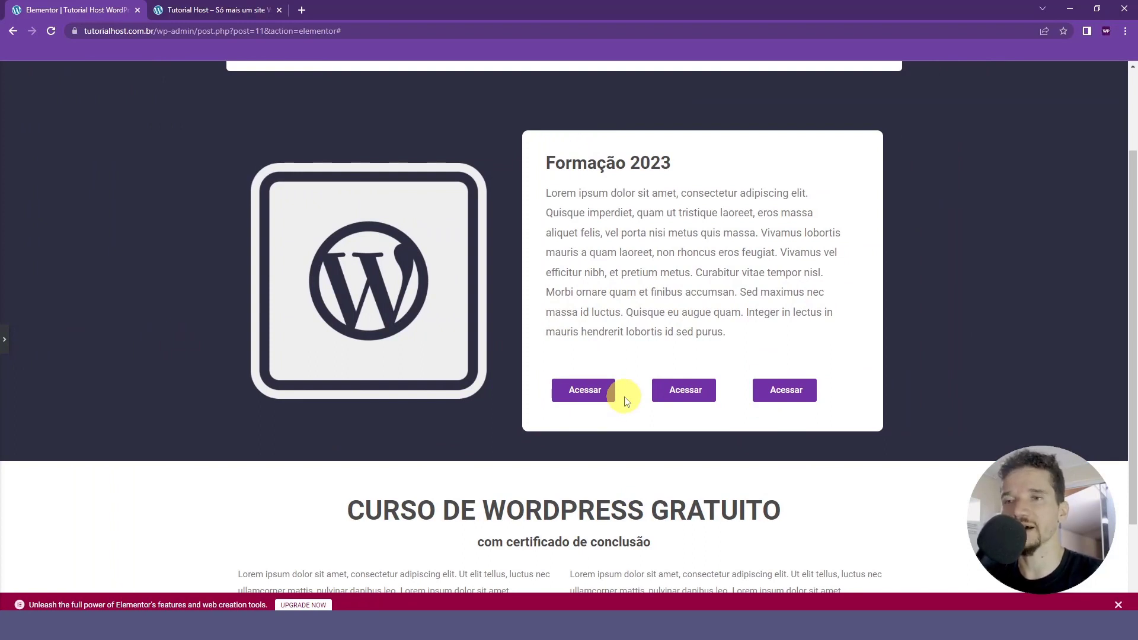
click(9, 353)
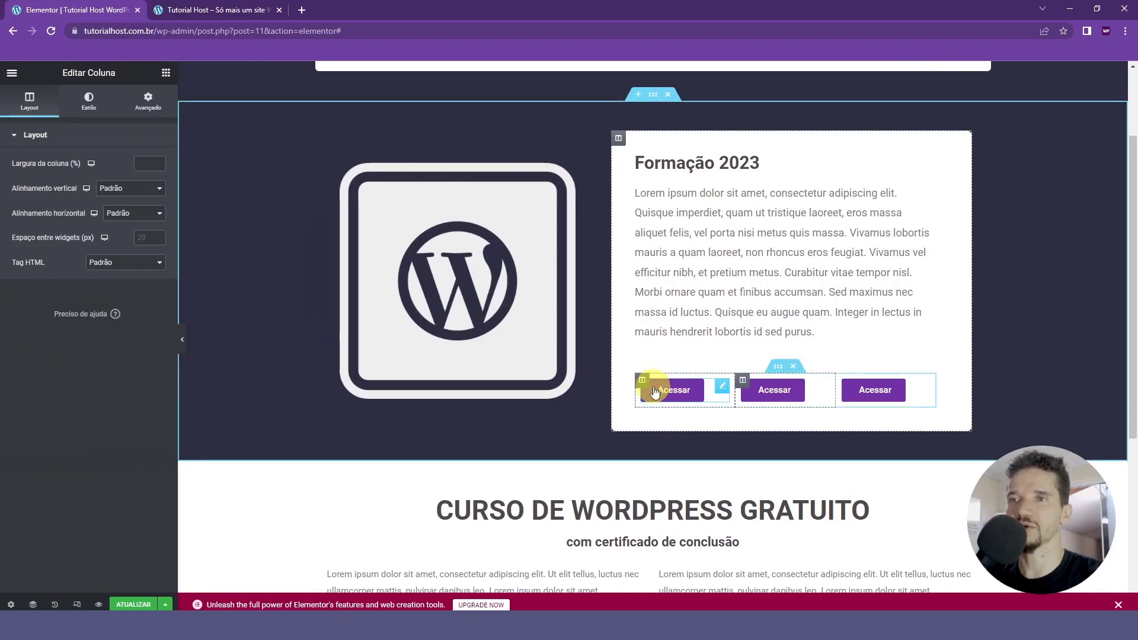
Step: Center-align the Acessar button in the inner section's first column
click(721, 388)
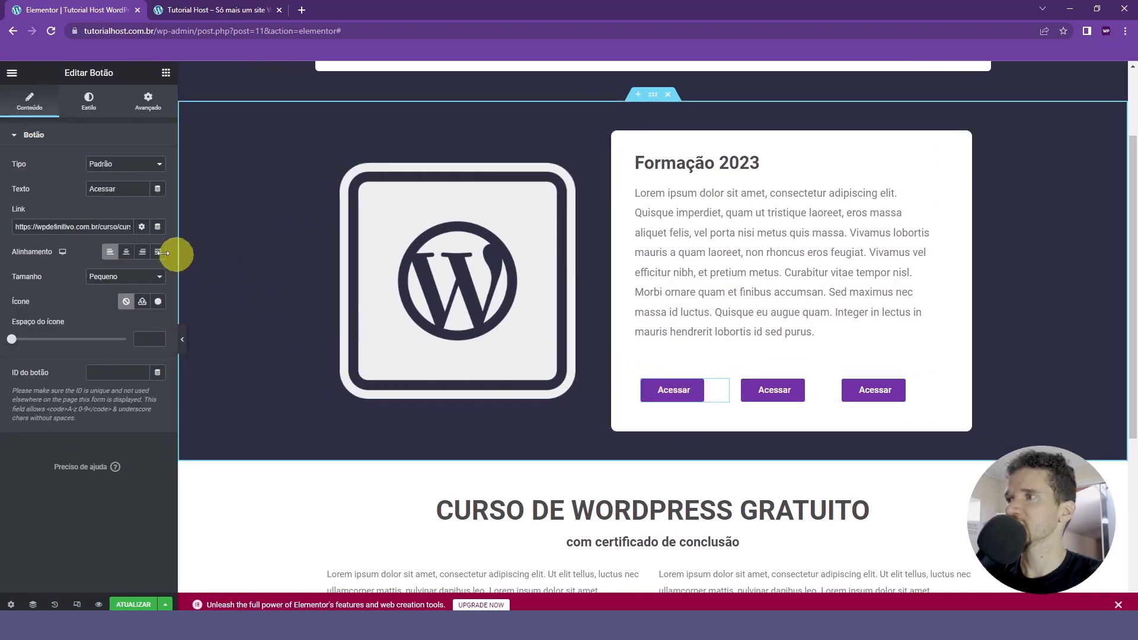
click(127, 256)
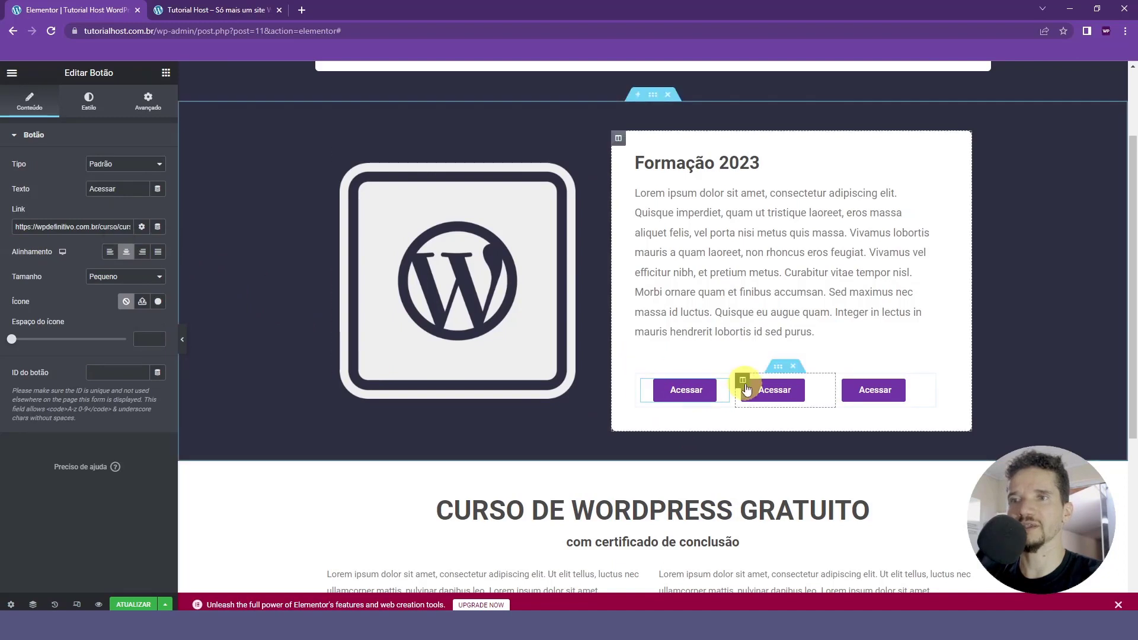
Step: Center-align the Acessar buttons in the second and third inner columns, and preview the row without the editing panel
click(126, 252)
click(924, 388)
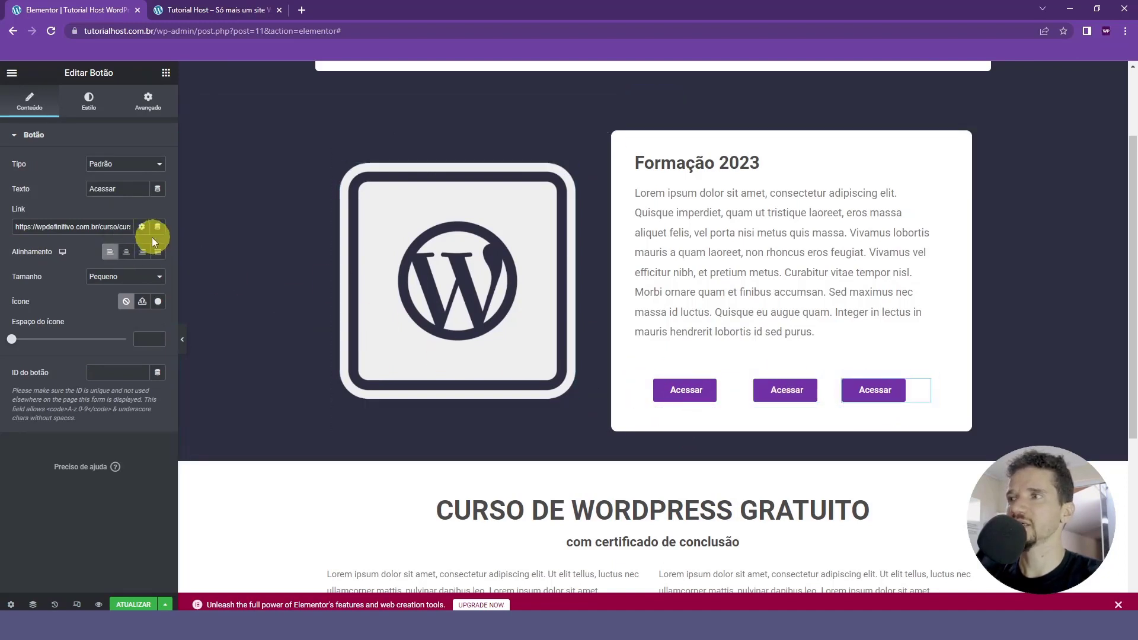
click(126, 255)
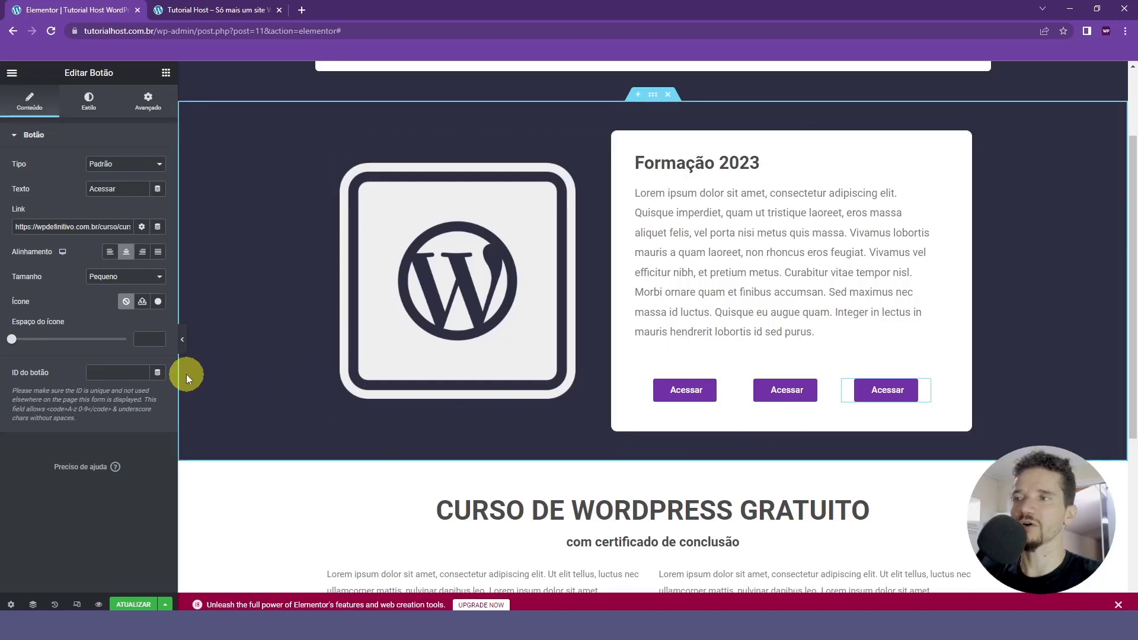
click(182, 339)
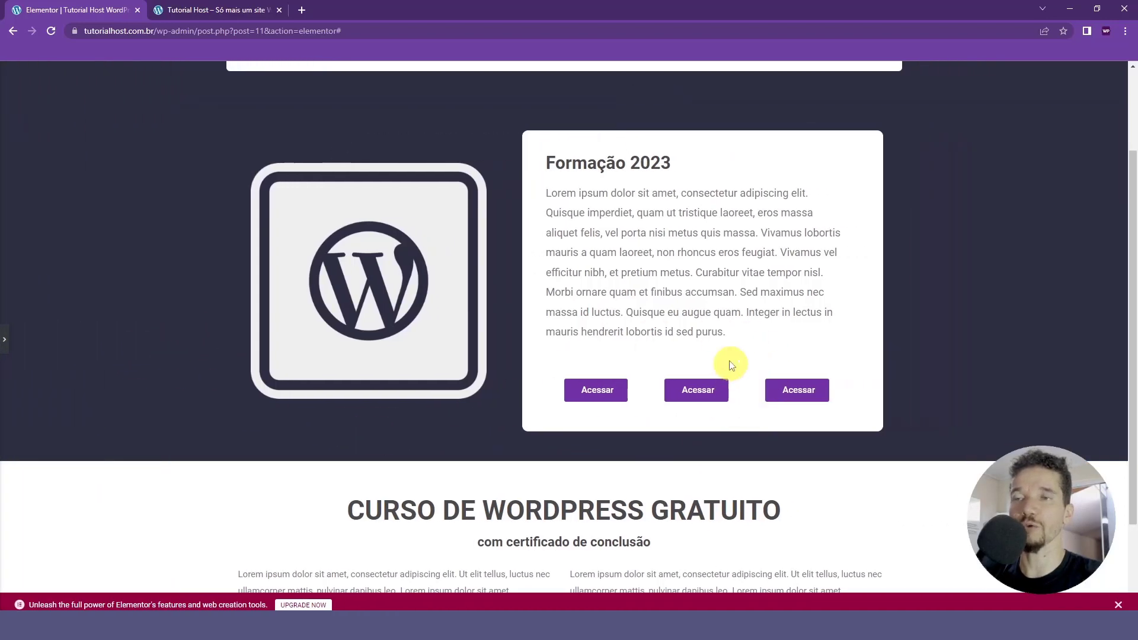
click(5, 342)
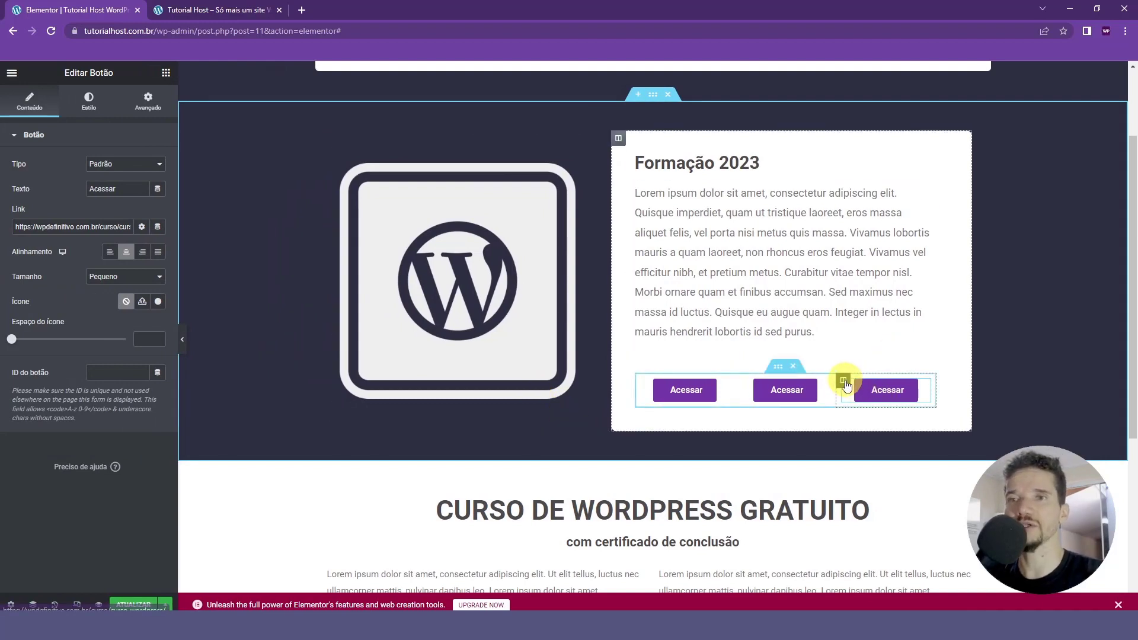
Step: Delete the inner section's third column with its Acessar button
right_click(846, 385)
click(883, 573)
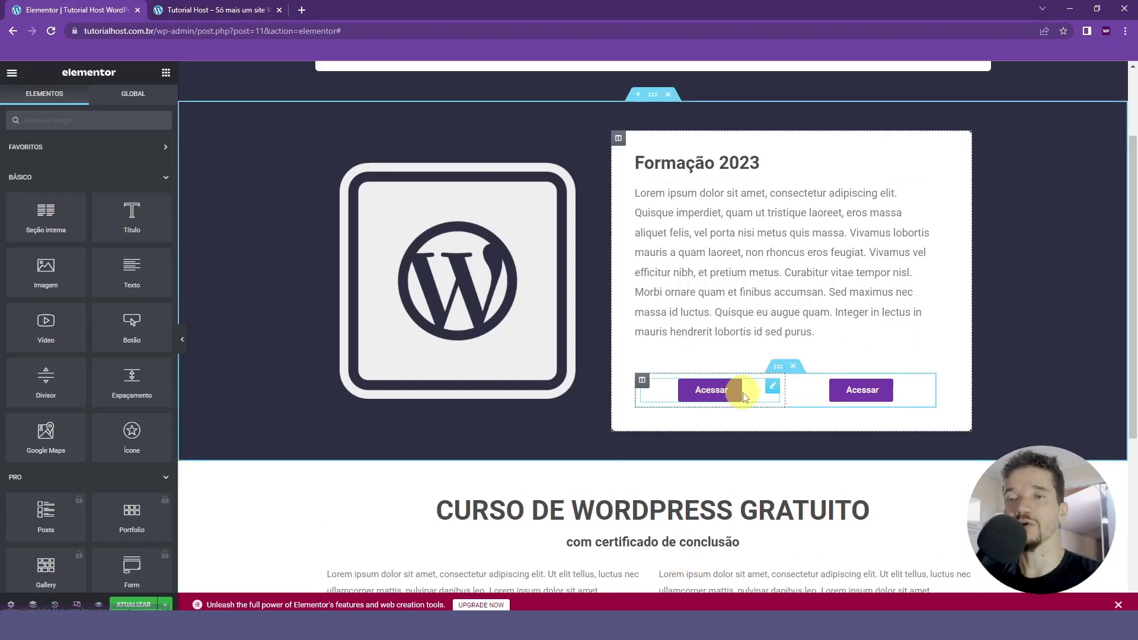
Step: Try the Grande size on the first Acessar button, set it to Médio, and justify the button across its column
click(773, 389)
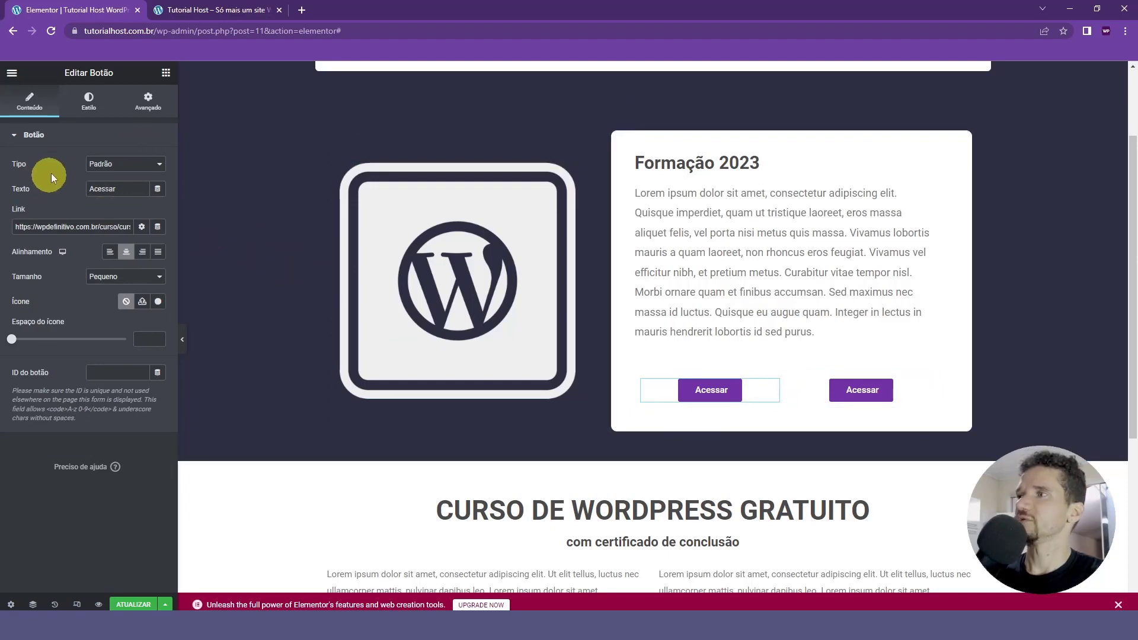
click(108, 279)
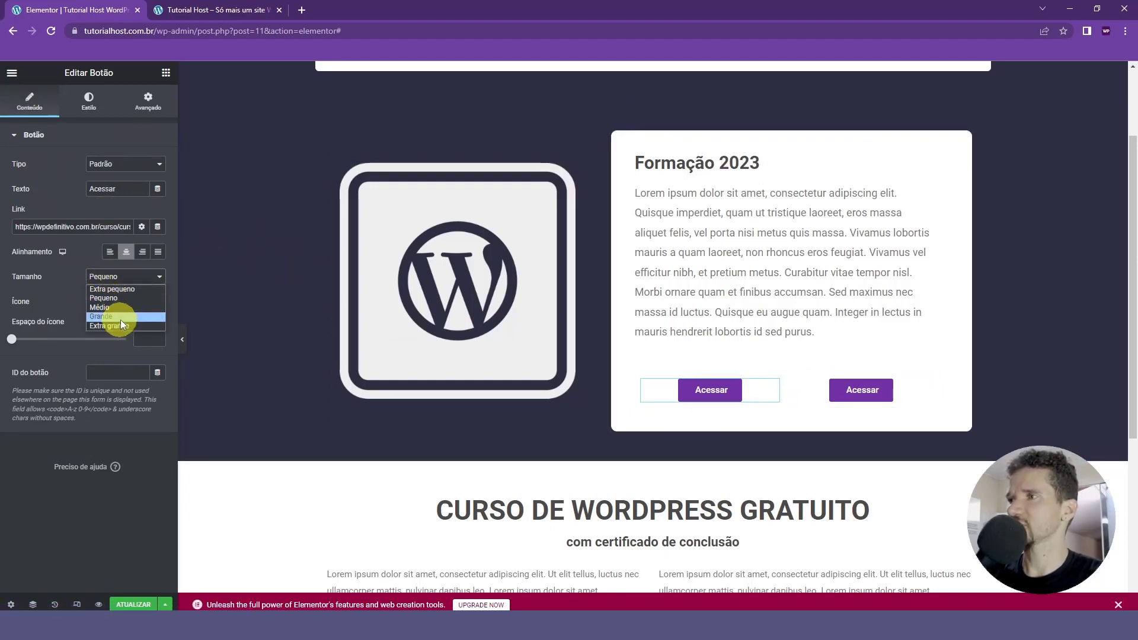
click(119, 316)
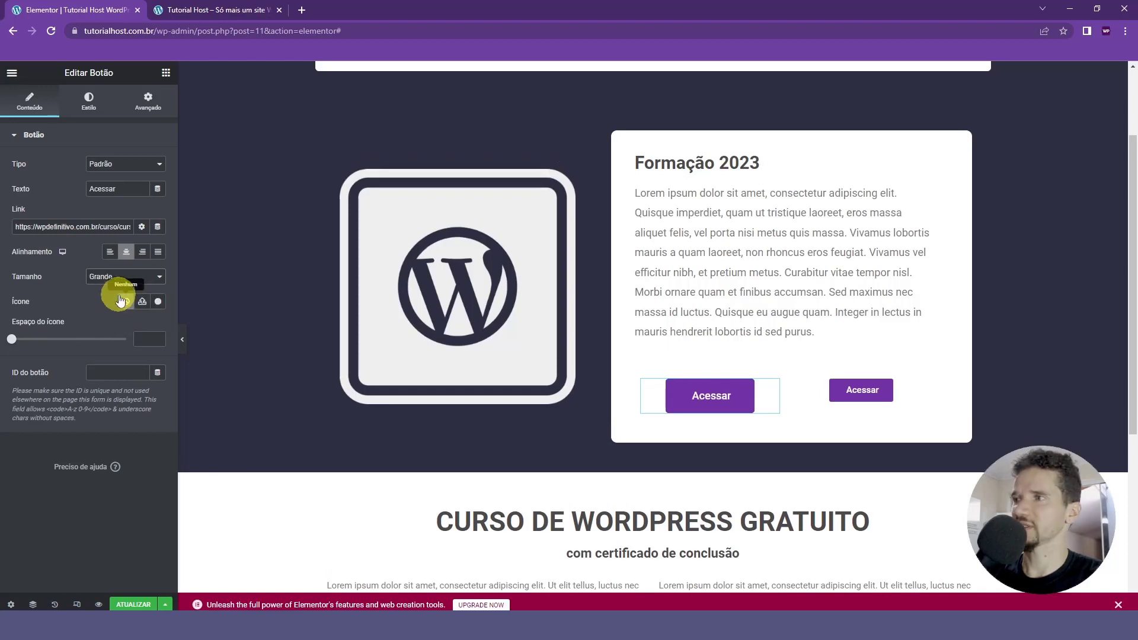
click(113, 278)
click(112, 308)
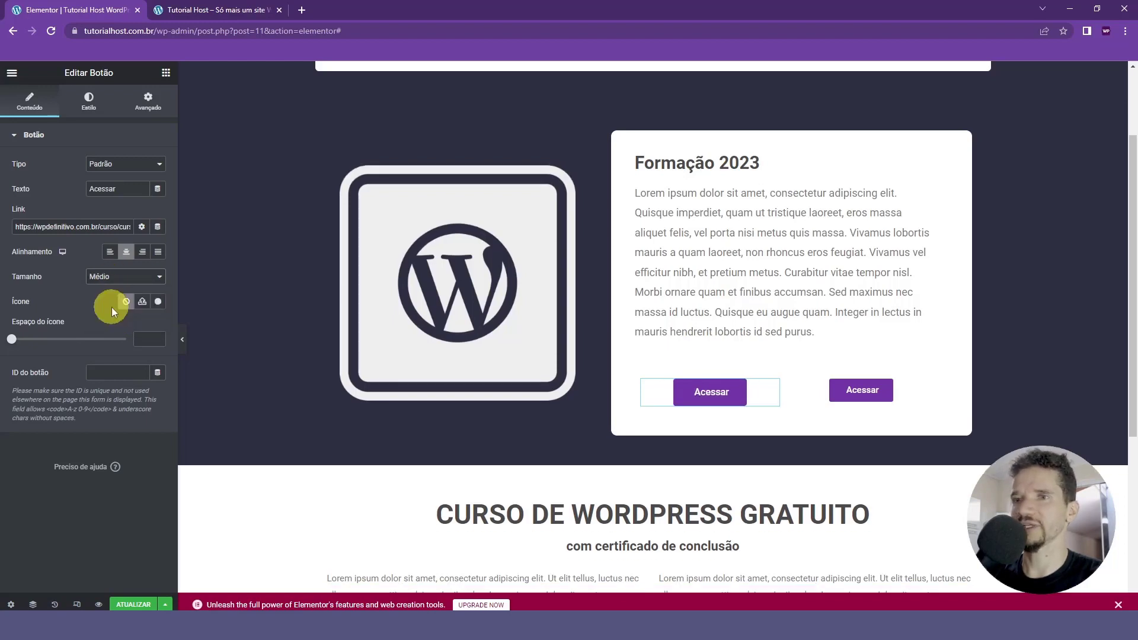
click(159, 254)
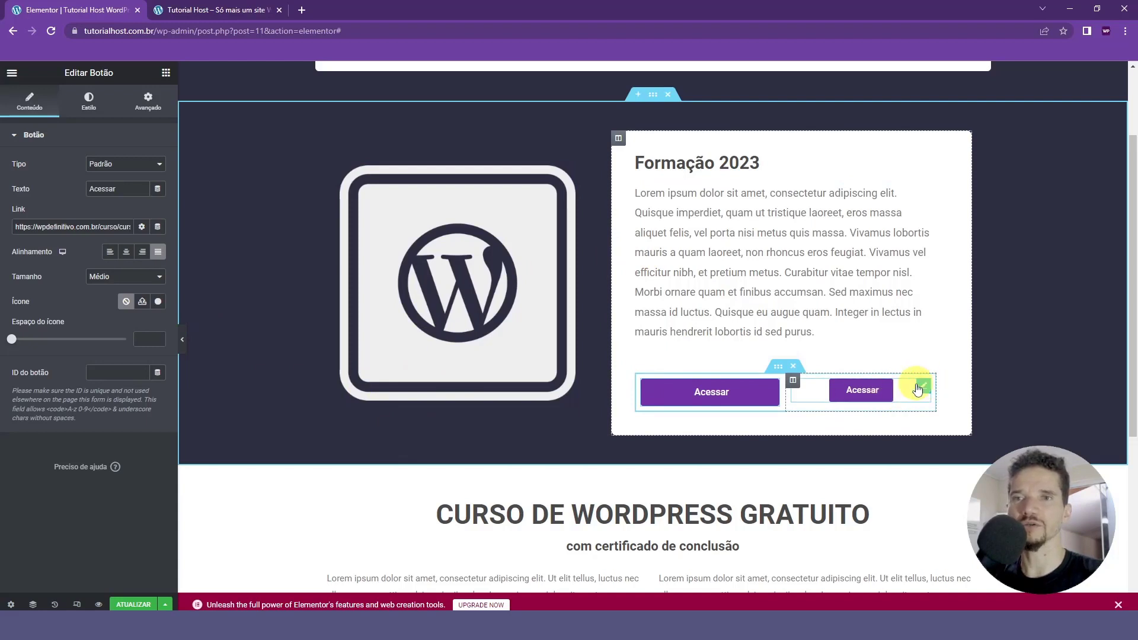
Step: Justify the second Acessar button, set the first button's size to Pequeno, and preview the row without the editing panel
click(925, 389)
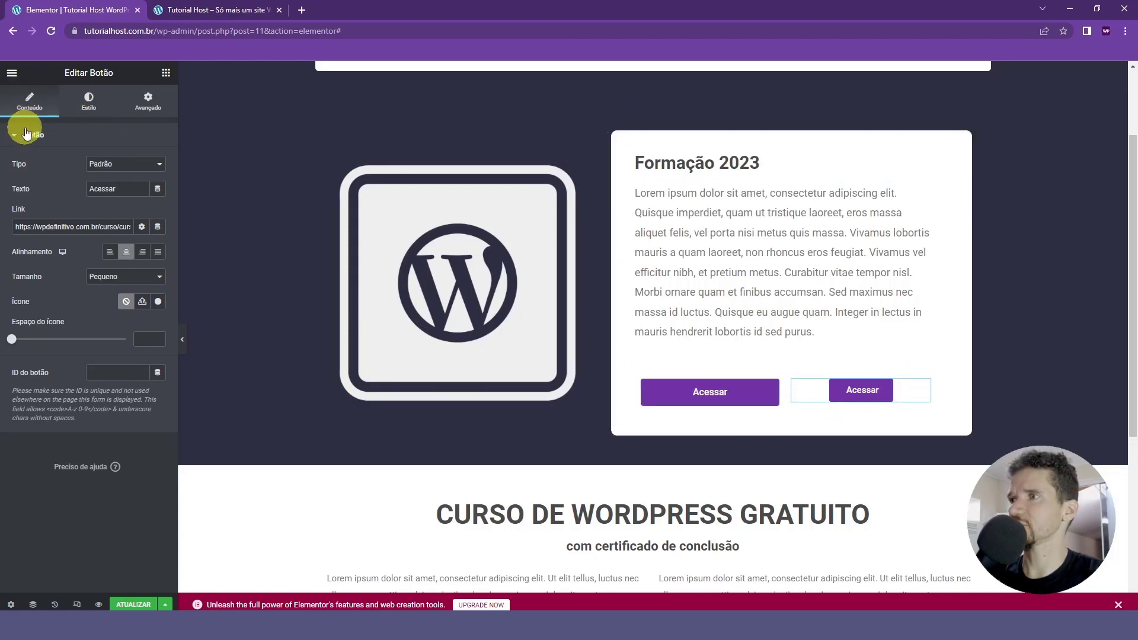
click(159, 252)
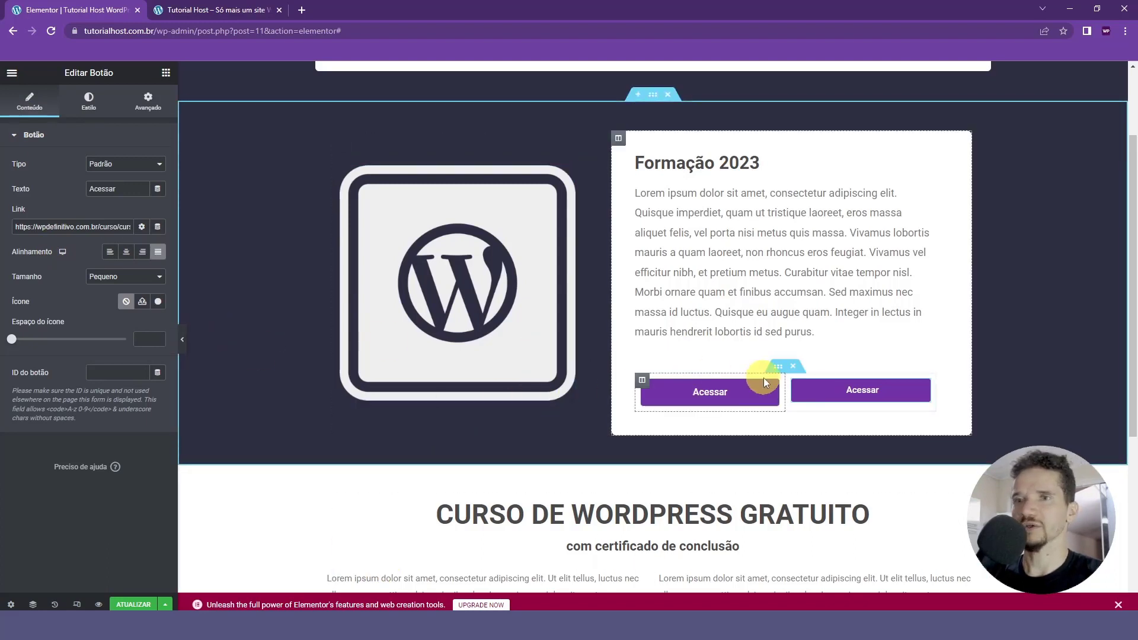
click(108, 279)
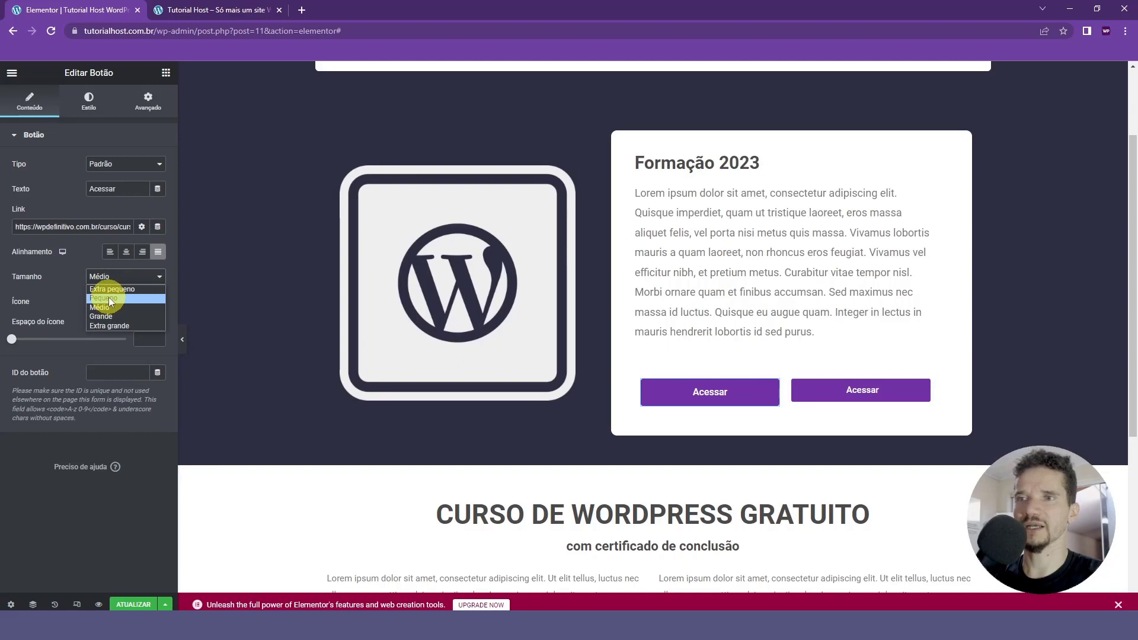
click(109, 299)
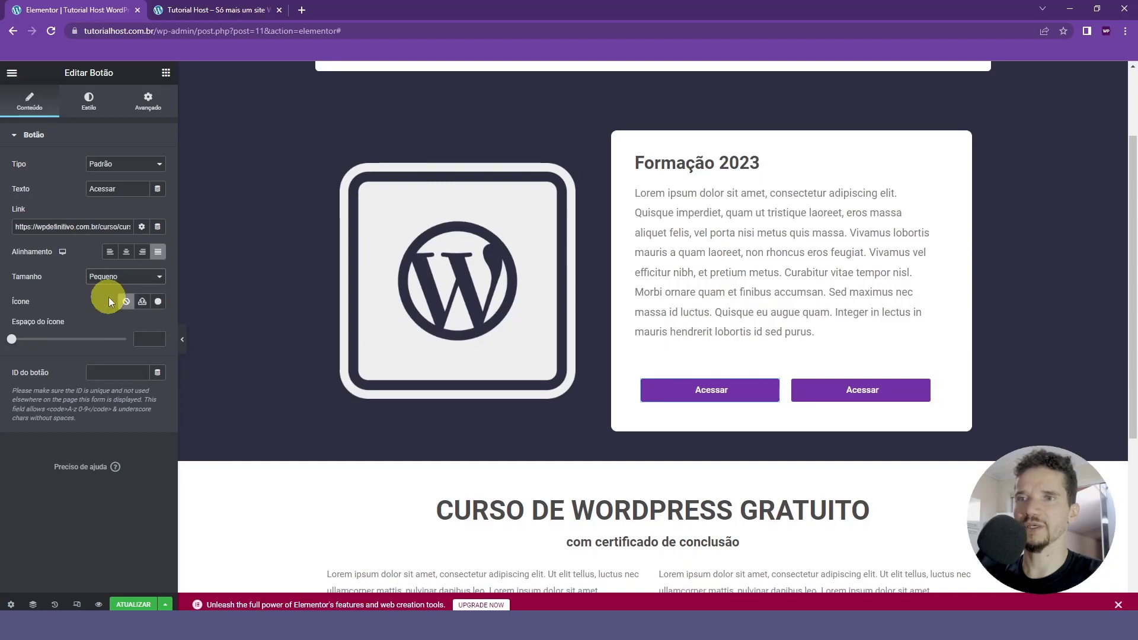
click(185, 344)
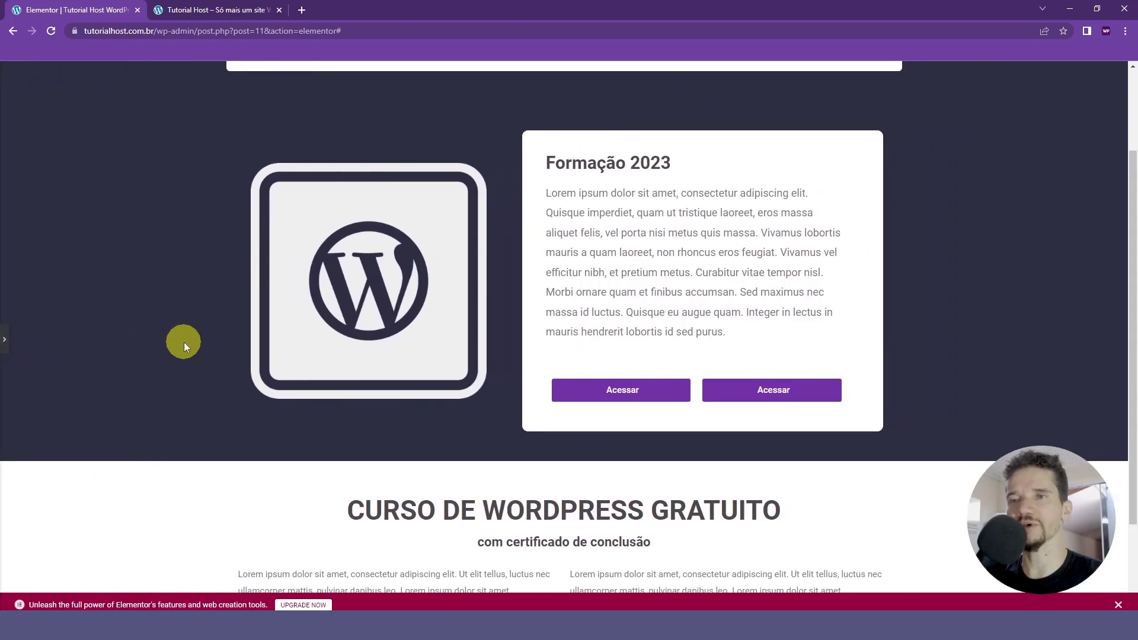
click(4, 339)
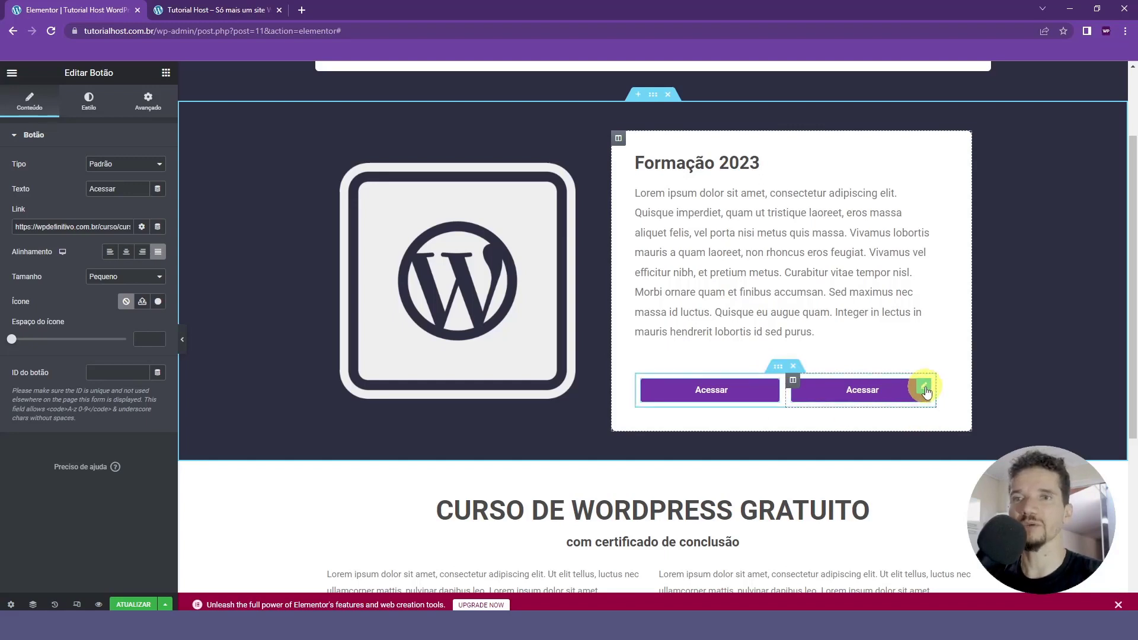
Step: Set the second Acessar button's background color to #00CE82
click(925, 388)
click(89, 102)
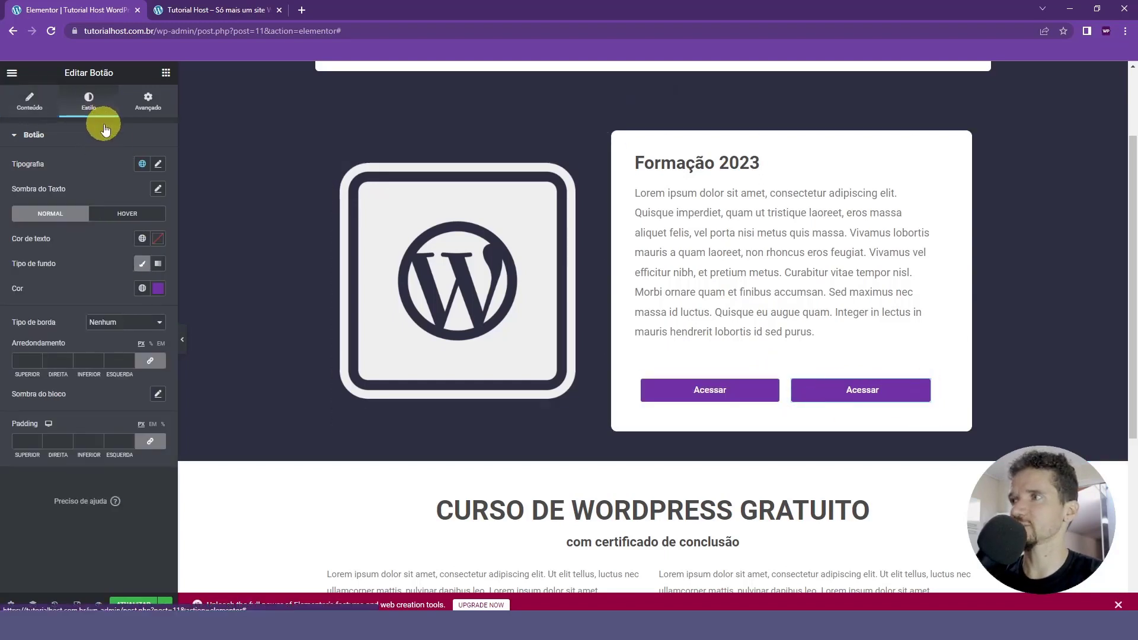
click(157, 288)
text(#00CE82)
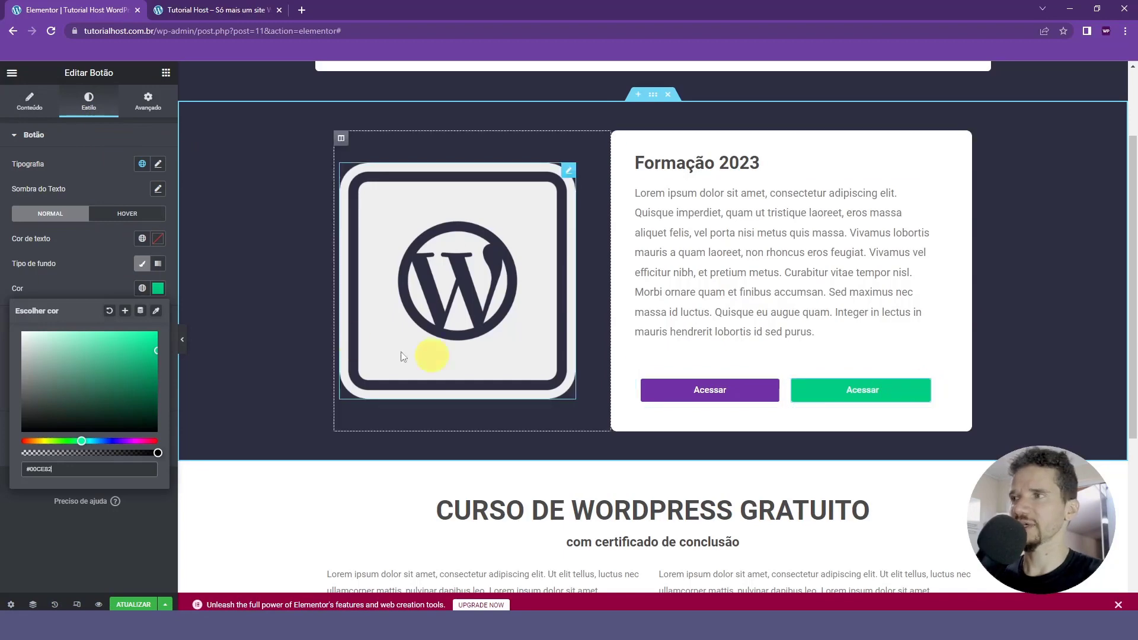
Step: Change the green button's text to Saiba mais and update the page
click(30, 101)
click(121, 190)
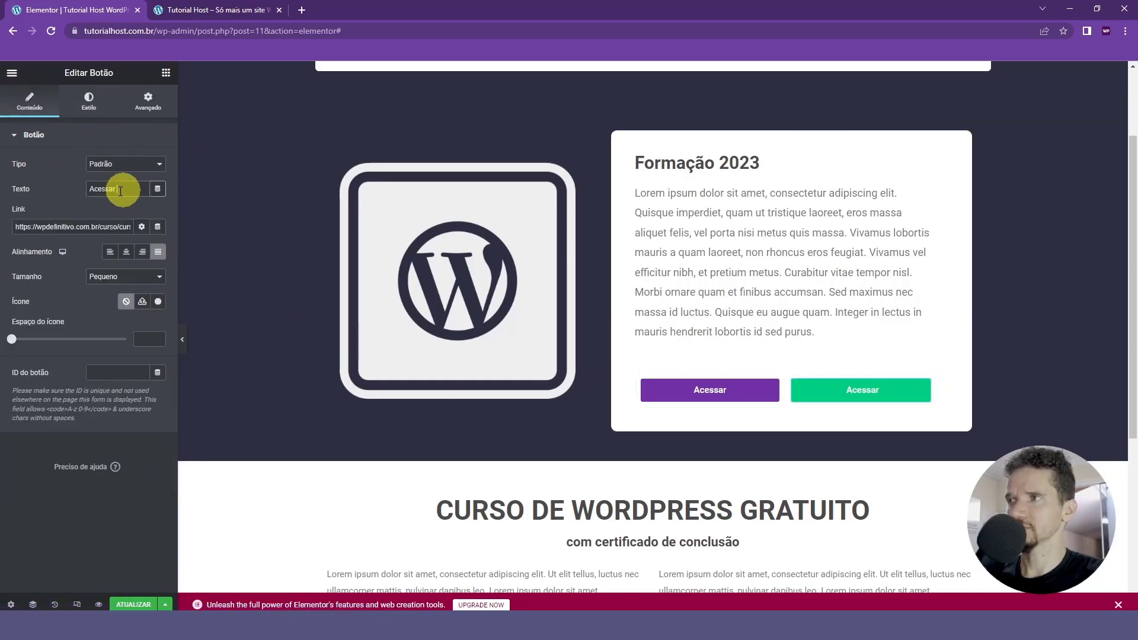
click(137, 605)
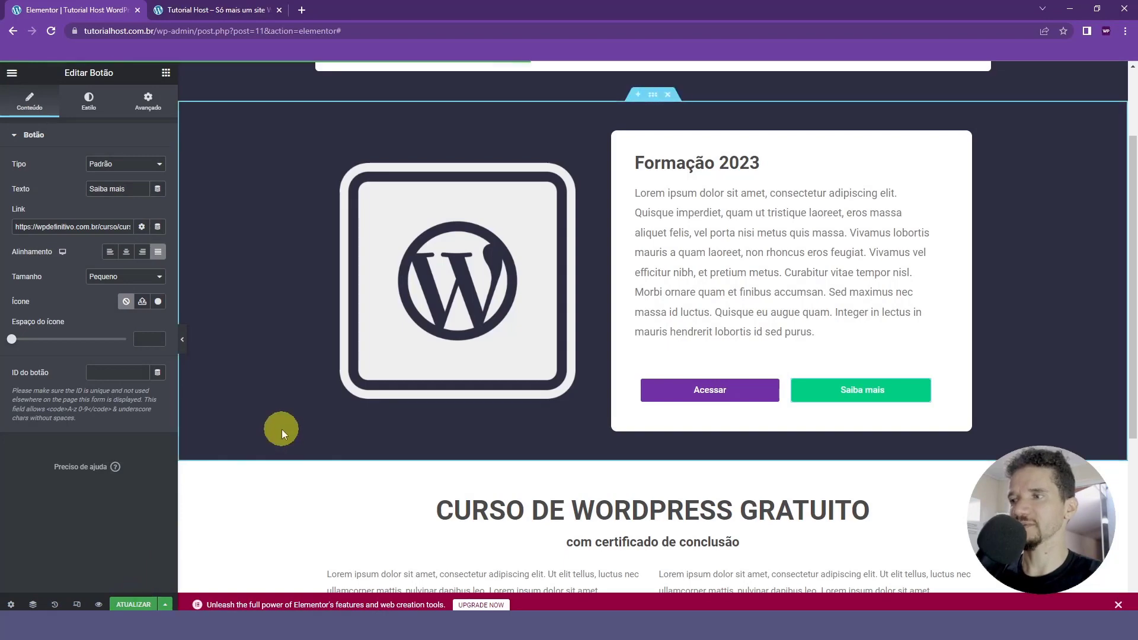
Step: Reload the published Tutorial Host page and examine the two buttons and the two-column text section
click(215, 10)
click(51, 30)
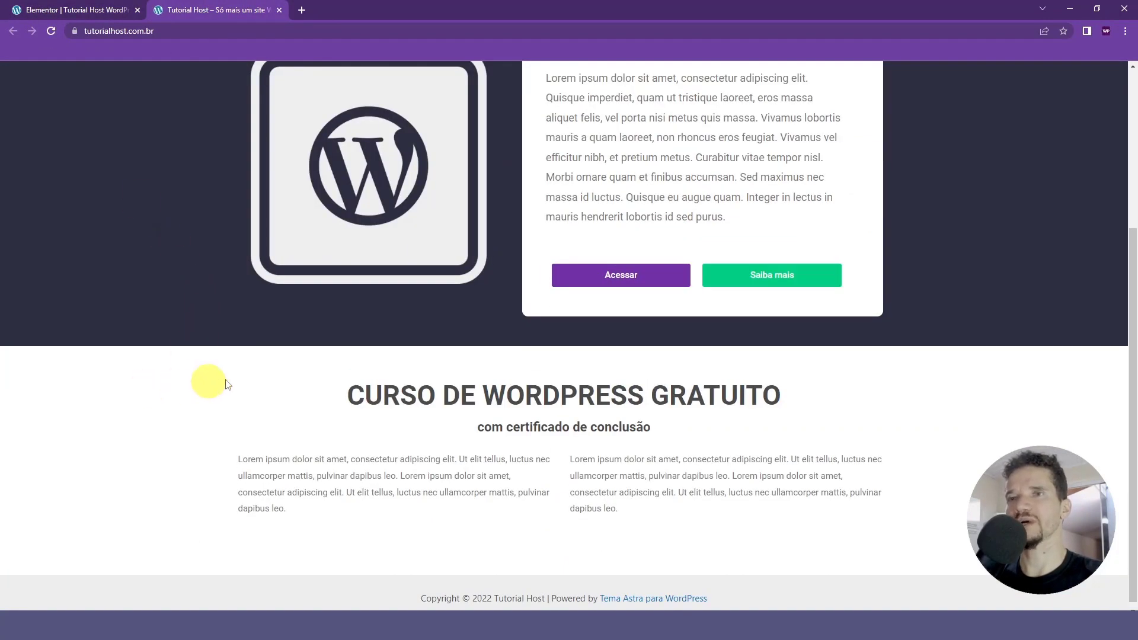
scroll(699, 496, up, 4)
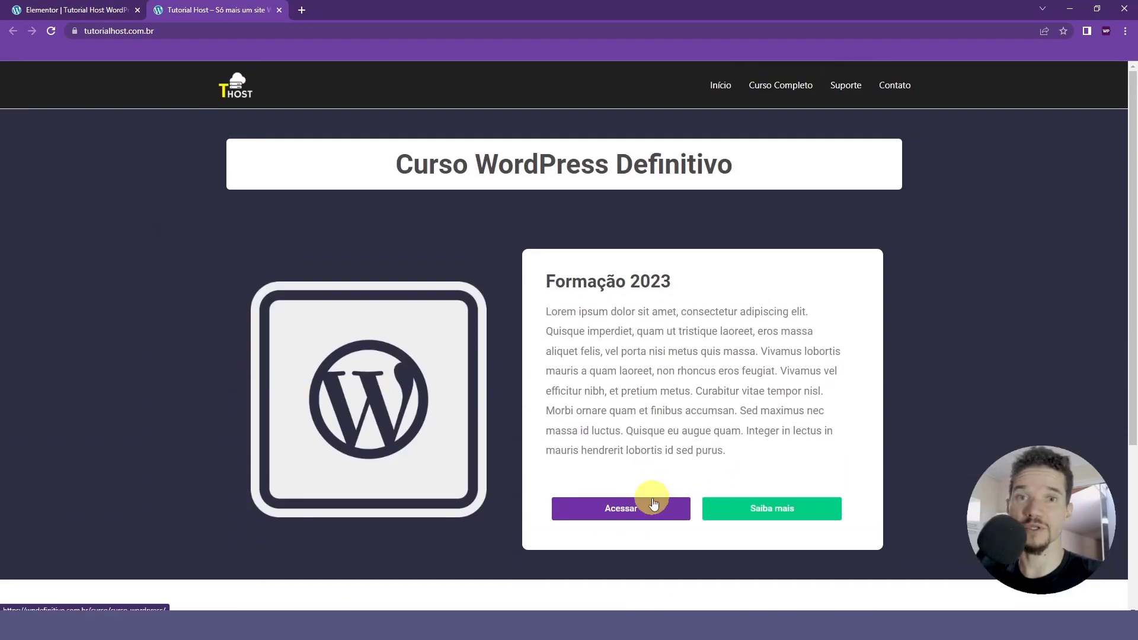
scroll(654, 503, down, 4)
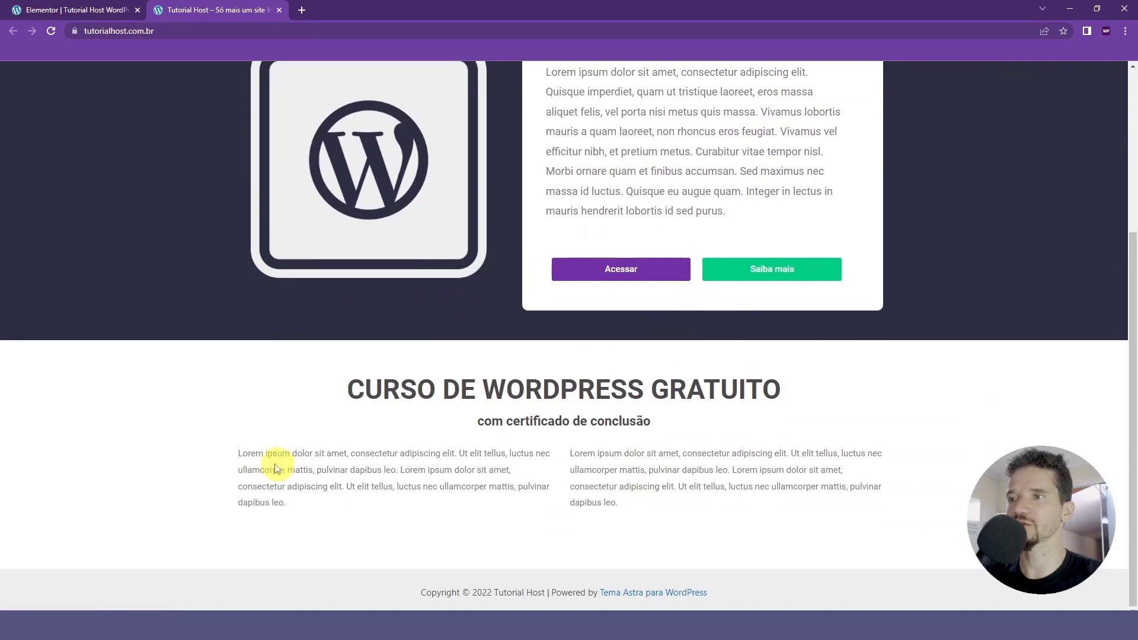
drag(239, 454, 765, 514)
click(220, 126)
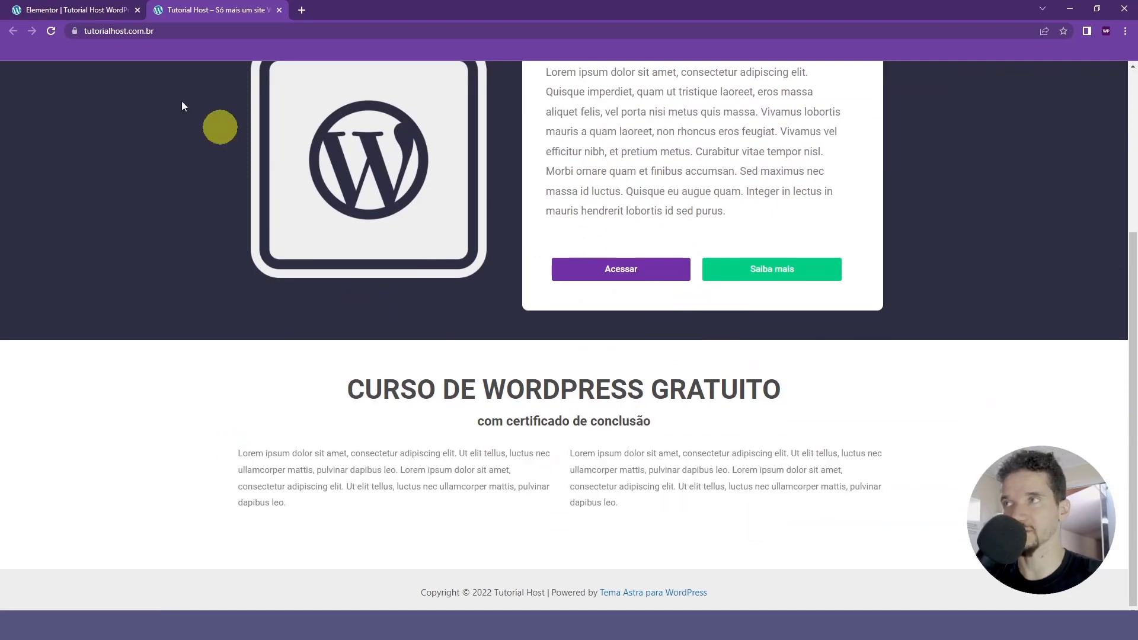
Step: Return to the Elementor editor and add a single-column section below the Curso de WordPress Gratuito section
click(52, 10)
scroll(491, 374, down, 5)
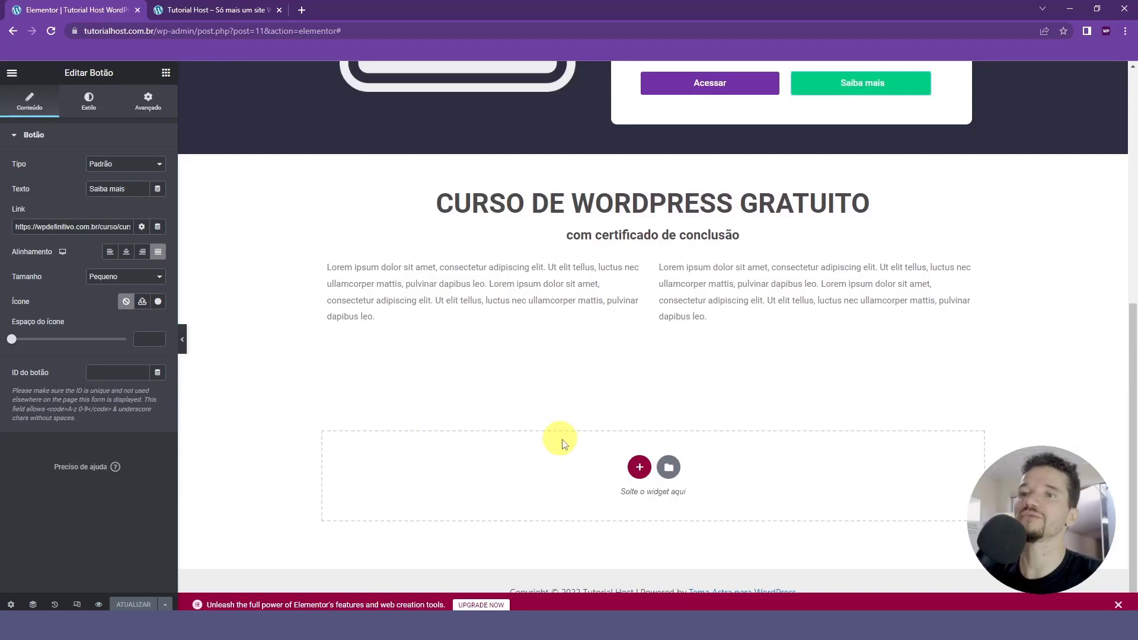
click(635, 473)
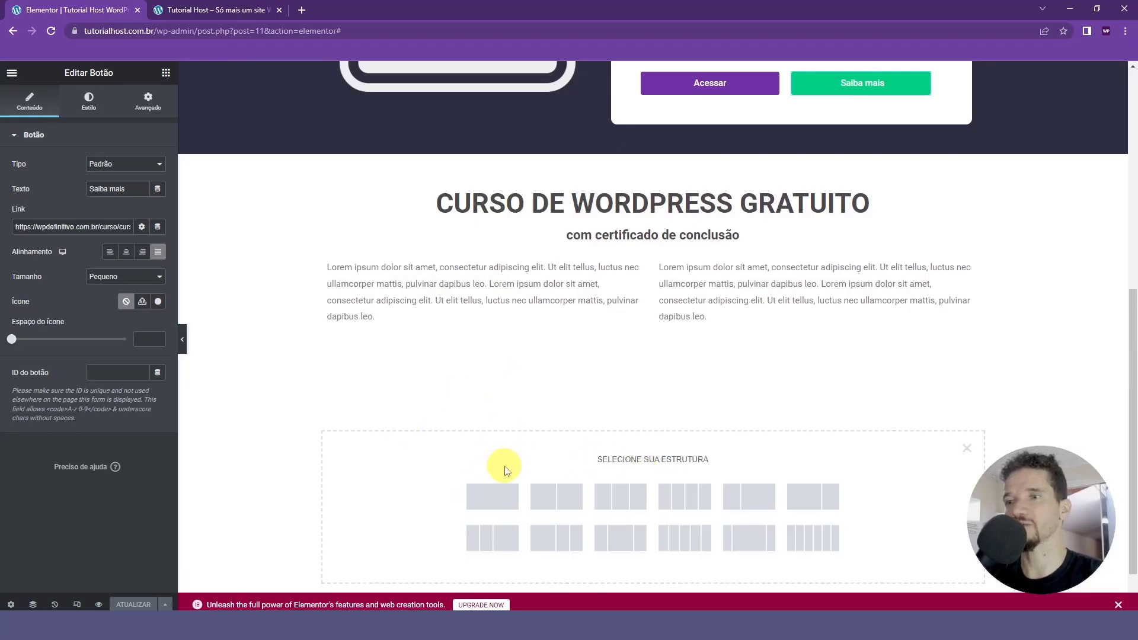
click(489, 502)
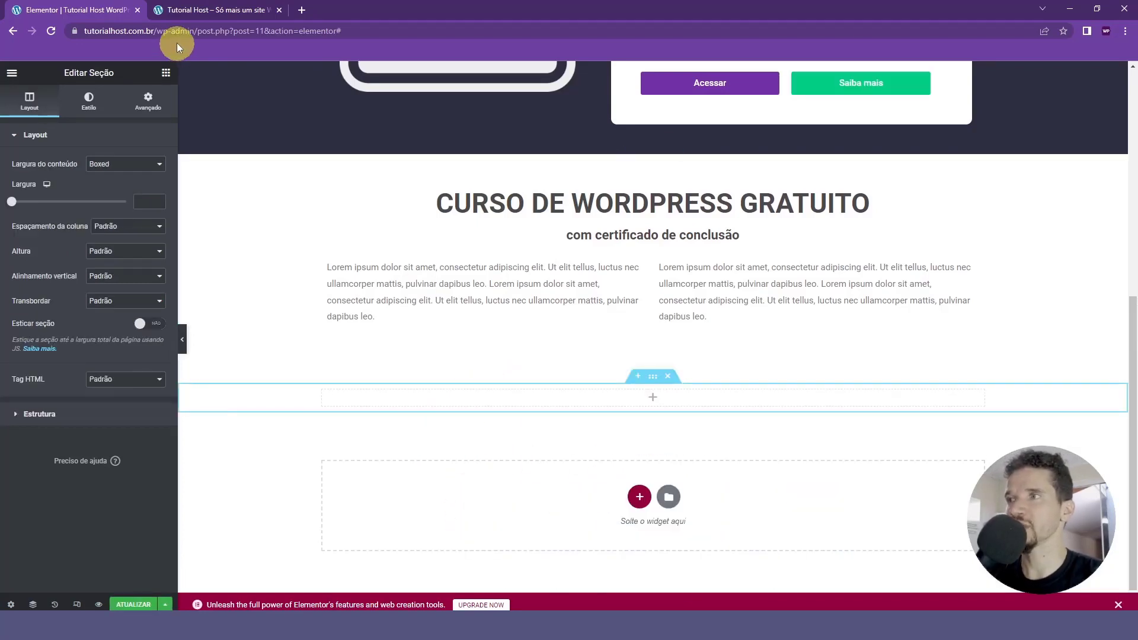
Step: Place a Seção interna widget inside the new empty section
click(148, 101)
click(166, 72)
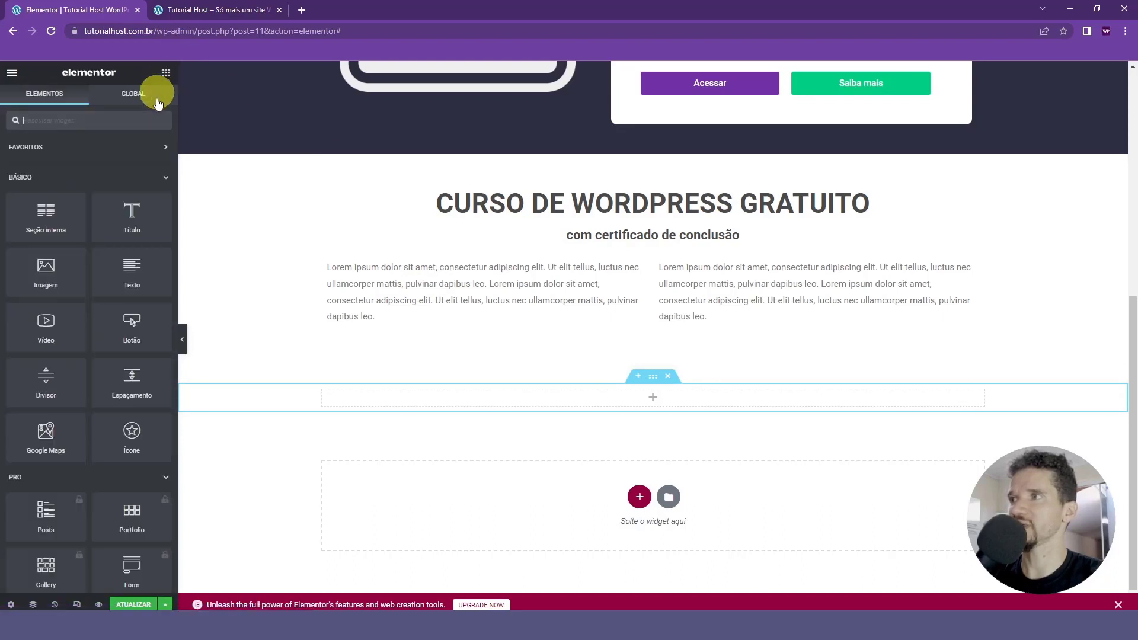
drag(46, 219, 597, 397)
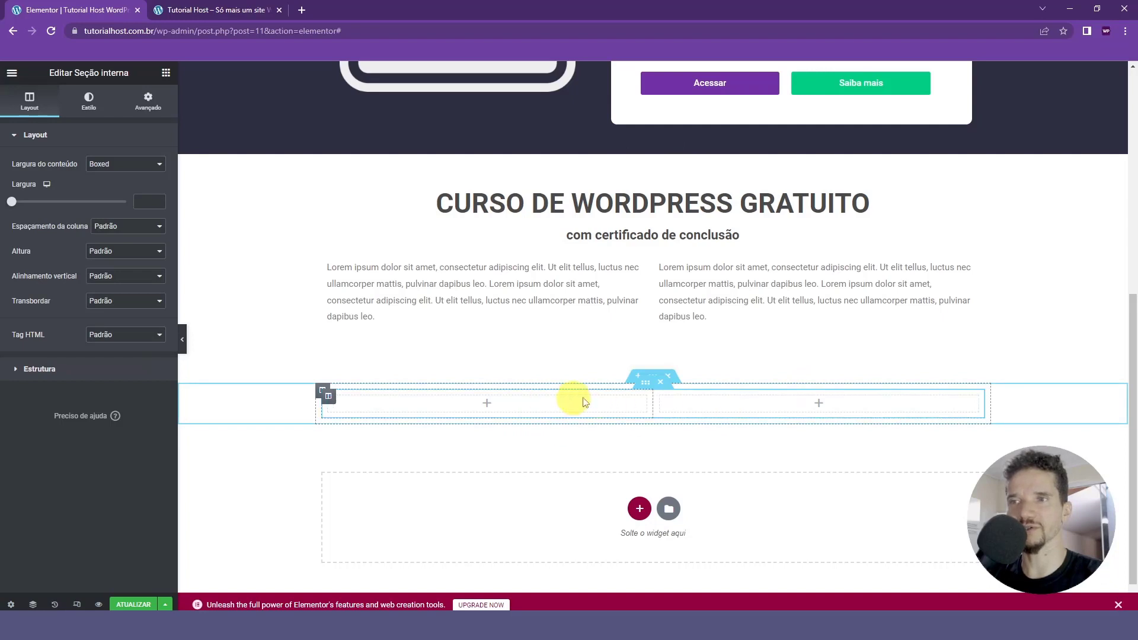
Step: Duplicate the new inner section's empty columns to make four columns
right_click(660, 399)
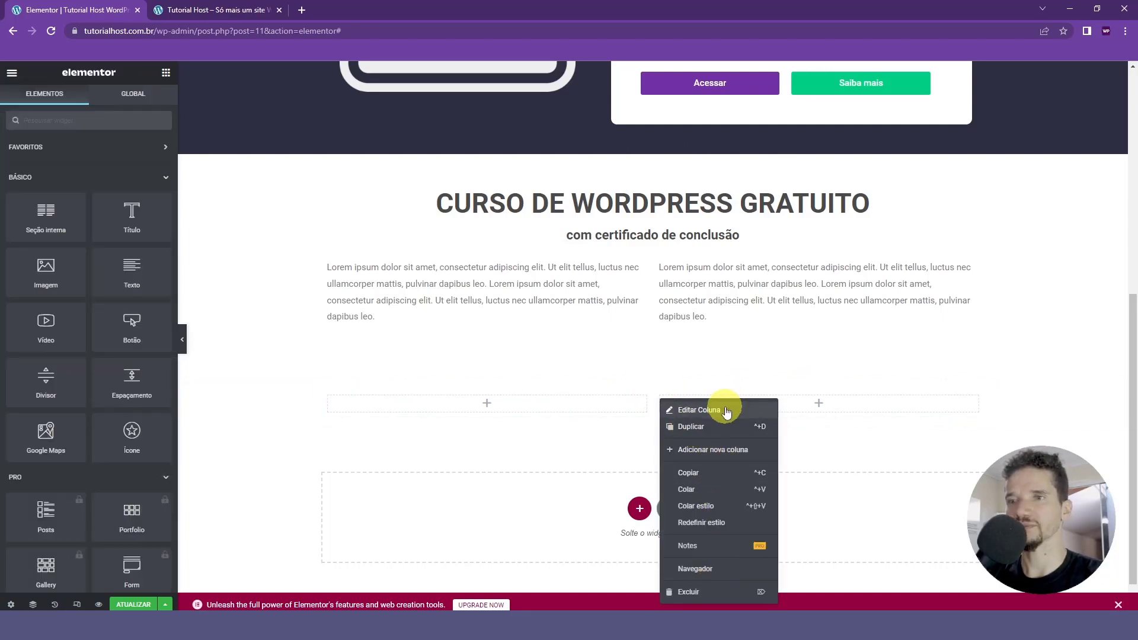
click(717, 425)
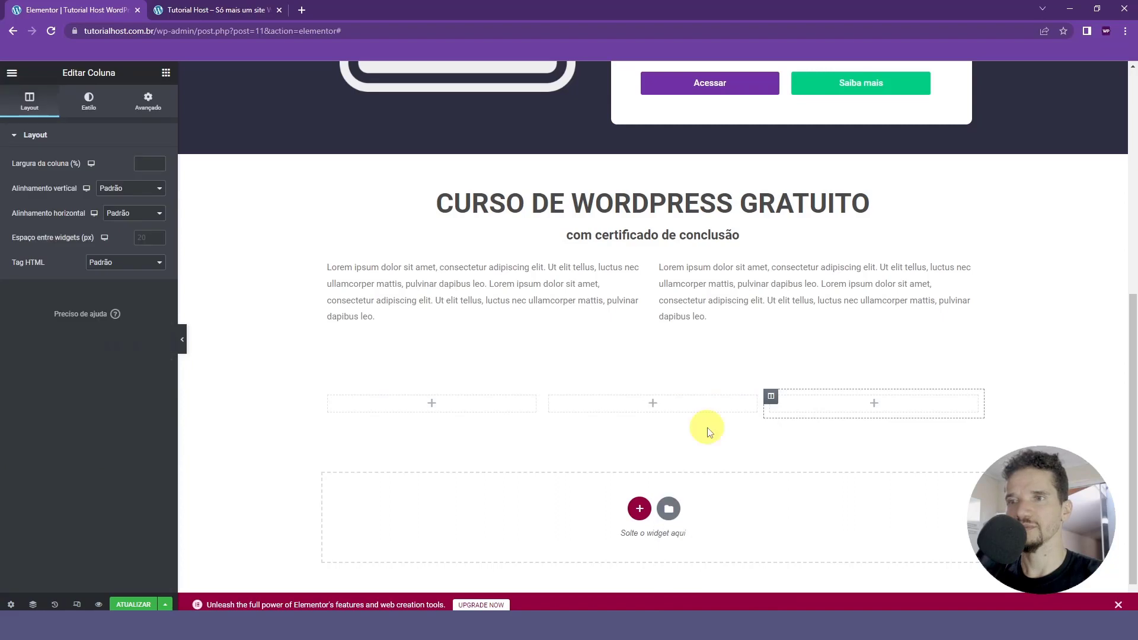
right_click(771, 396)
click(772, 424)
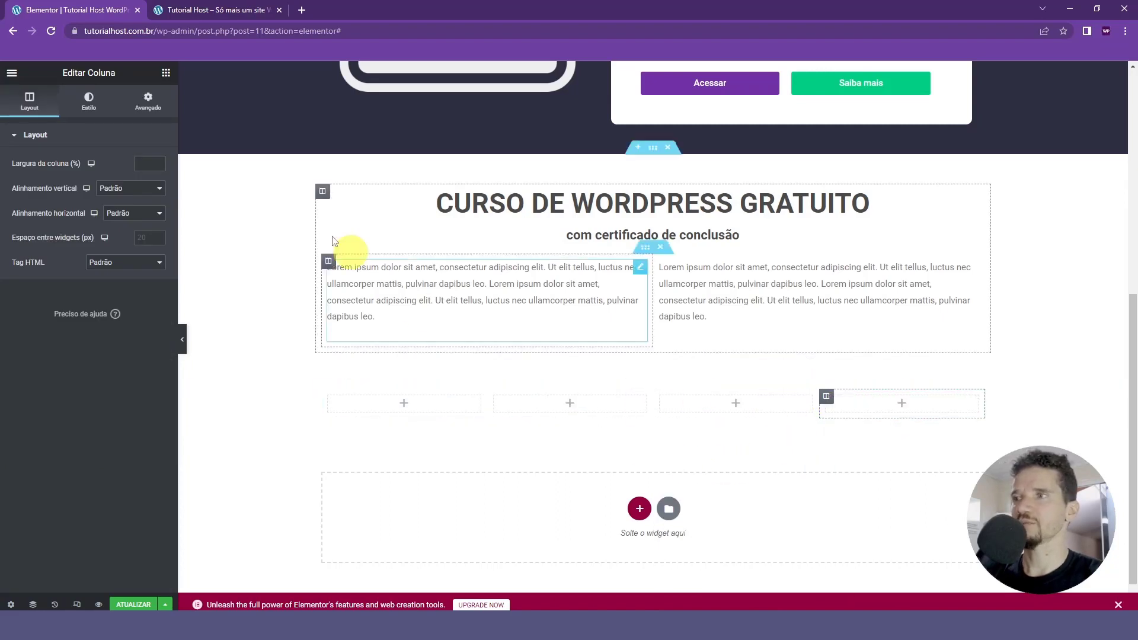
Step: Place a Botão widget in each of the inner section's four columns
click(166, 73)
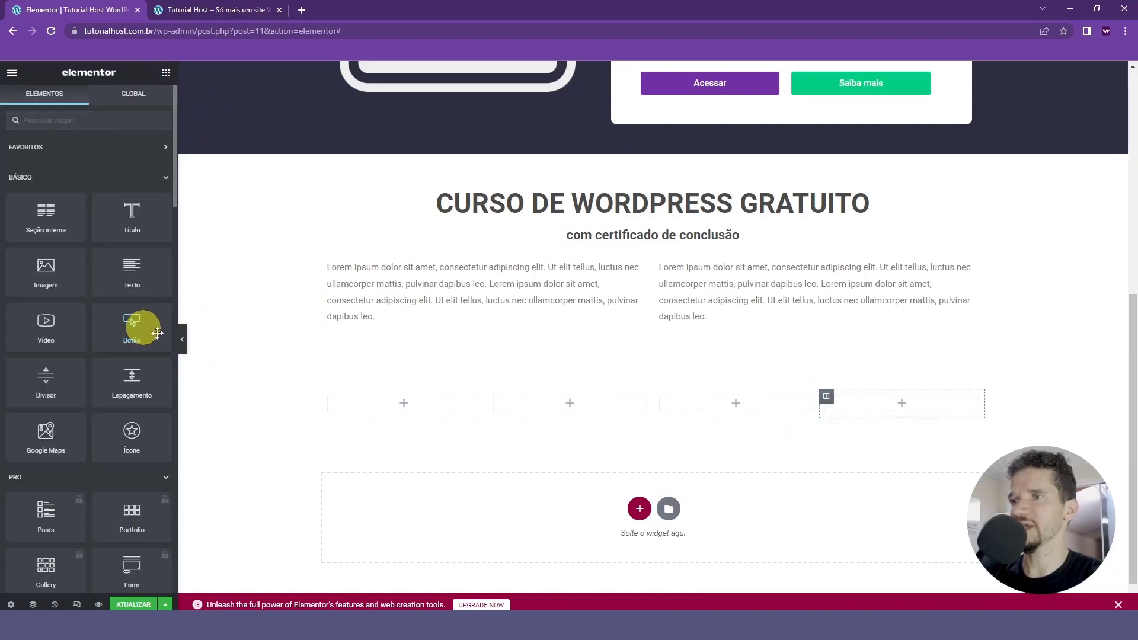
drag(157, 333, 438, 407)
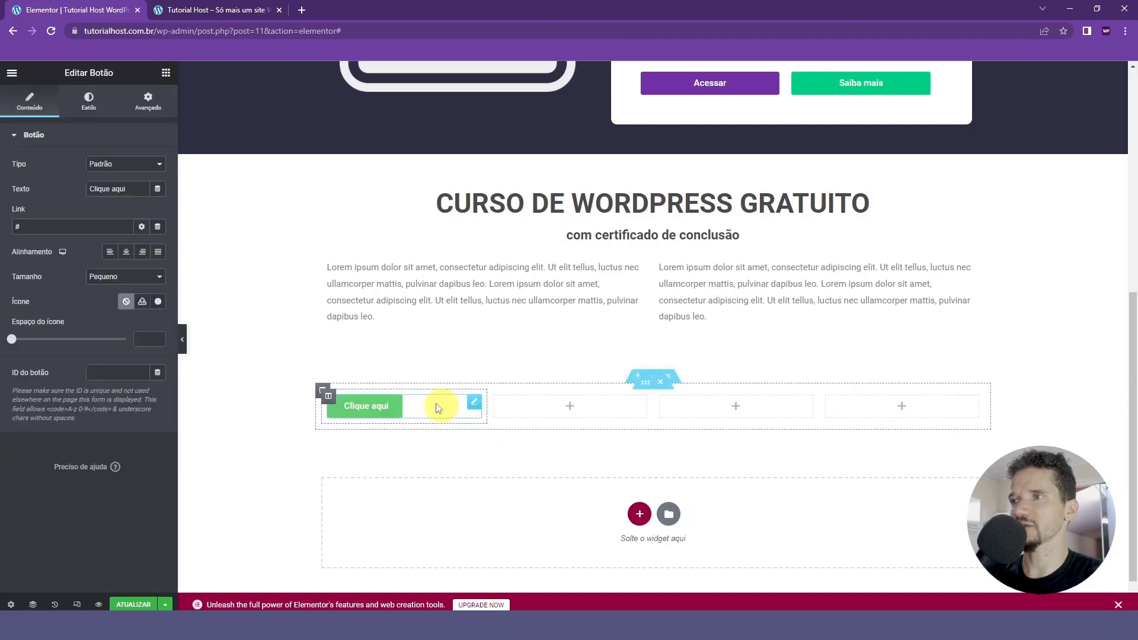
click(165, 83)
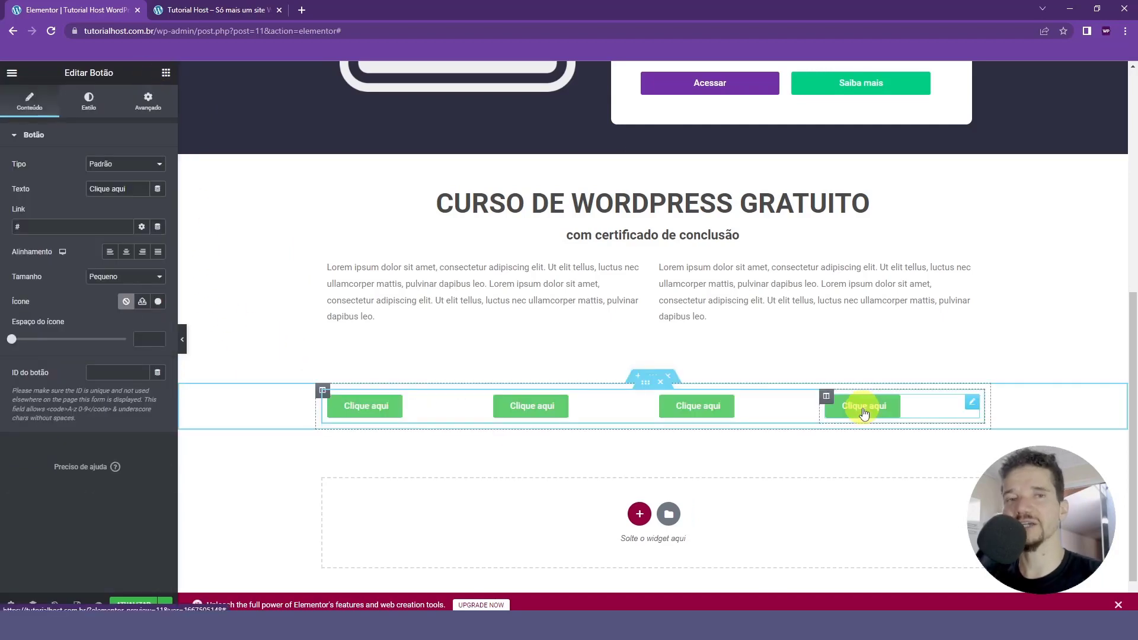
Step: Add a Título widget above the four-button row and center its text
click(166, 72)
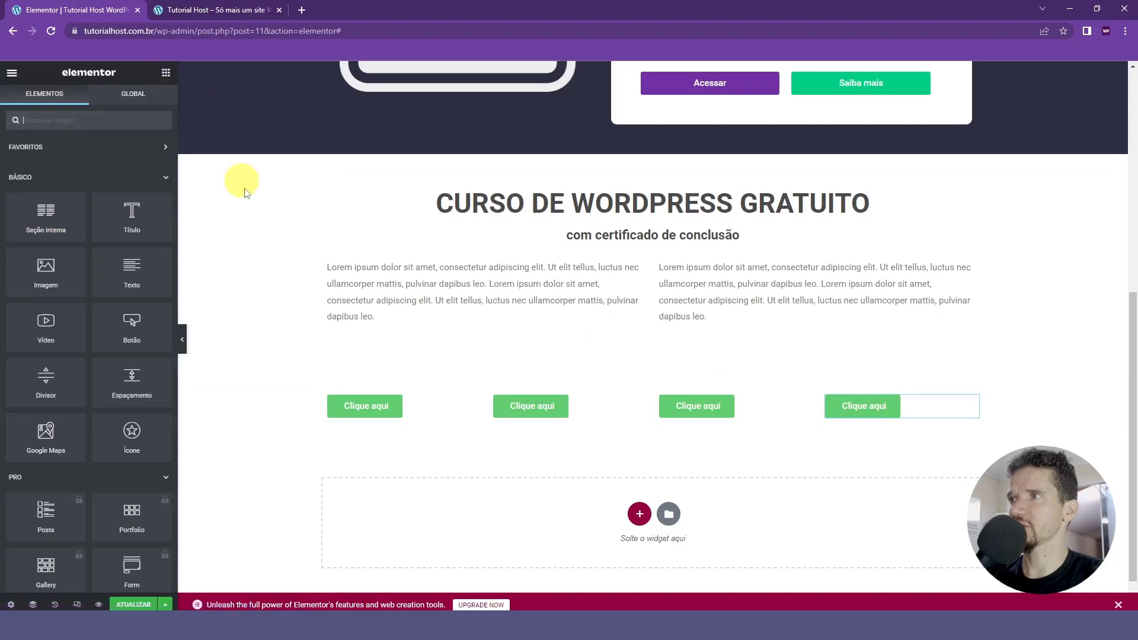
drag(132, 214, 653, 397)
click(126, 331)
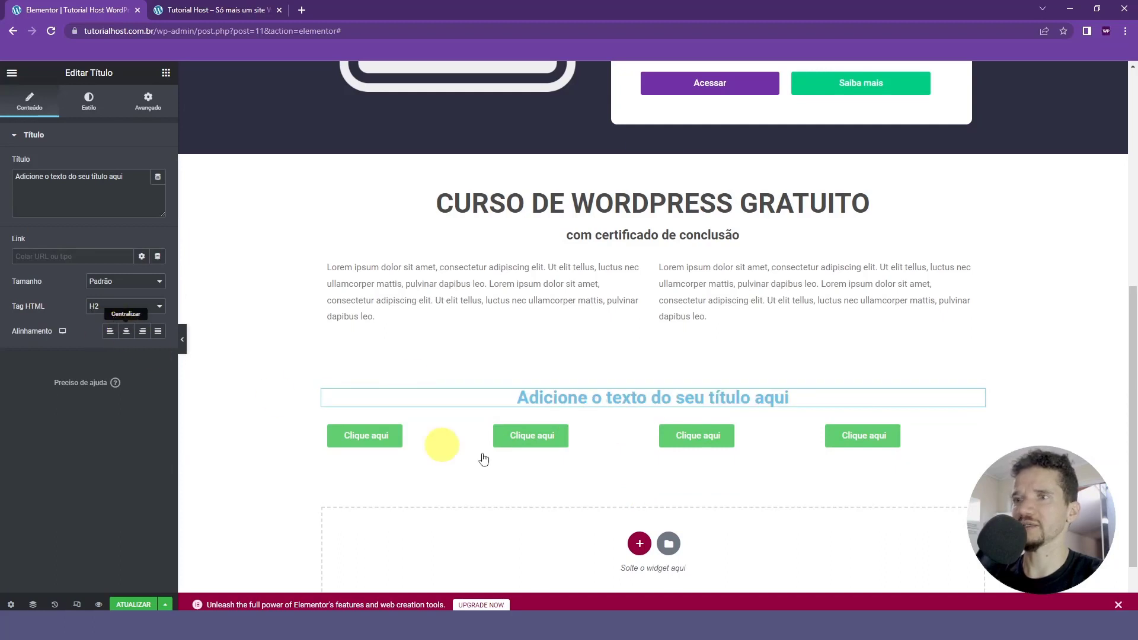
Step: Place an Imagem widget between the heading and the button row, using Design-sem-nome.png from the media library
click(166, 72)
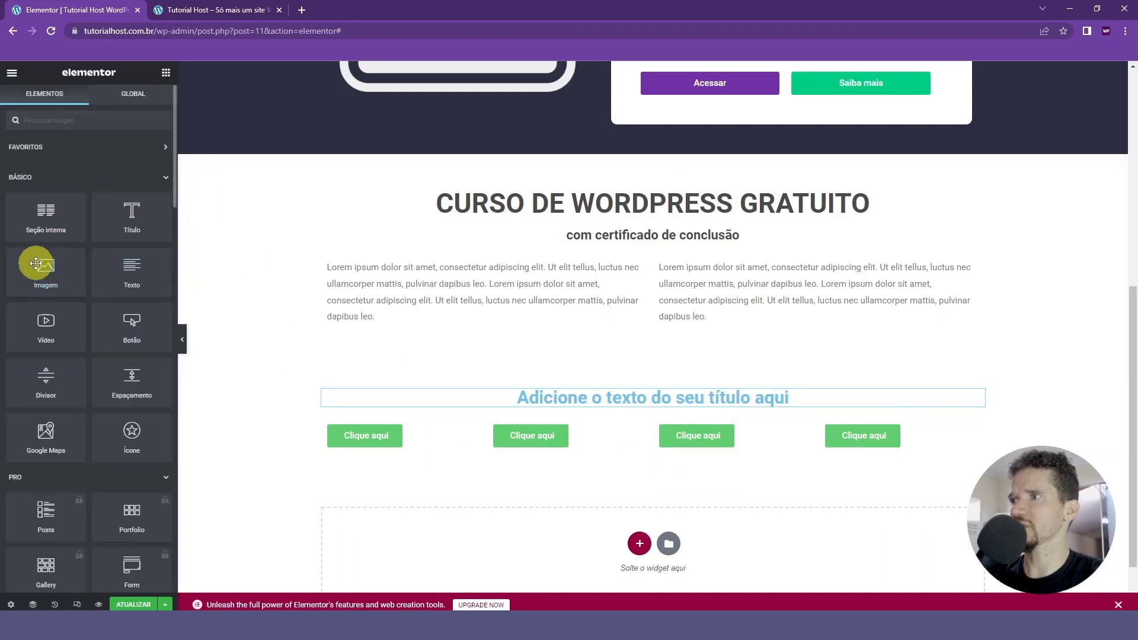
drag(39, 263, 630, 401)
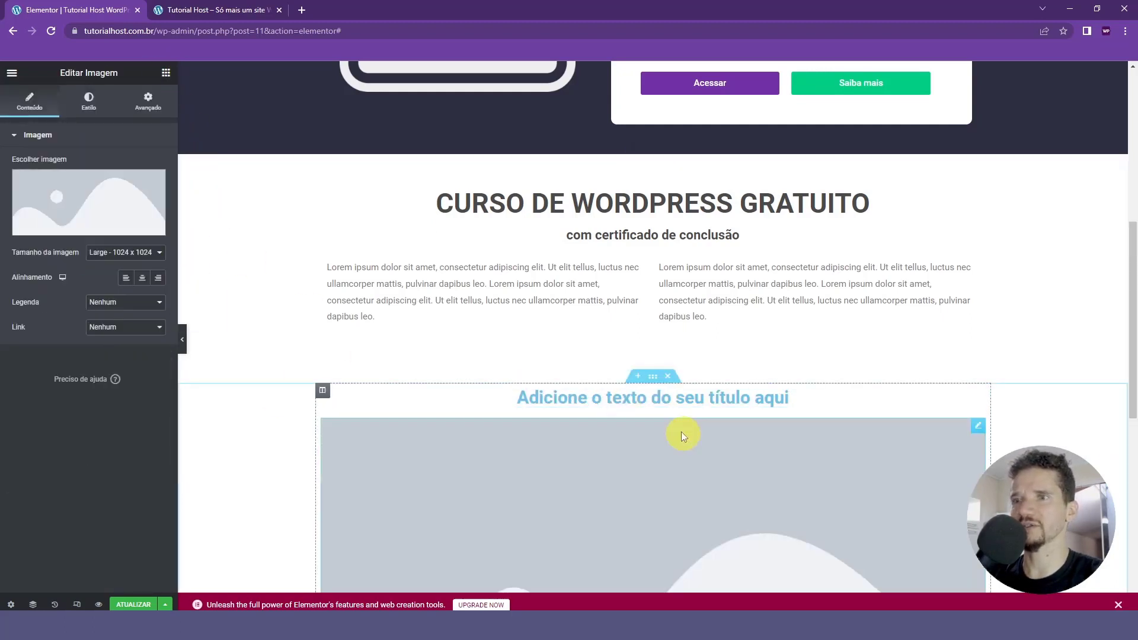
scroll(487, 385, down, 4)
click(119, 198)
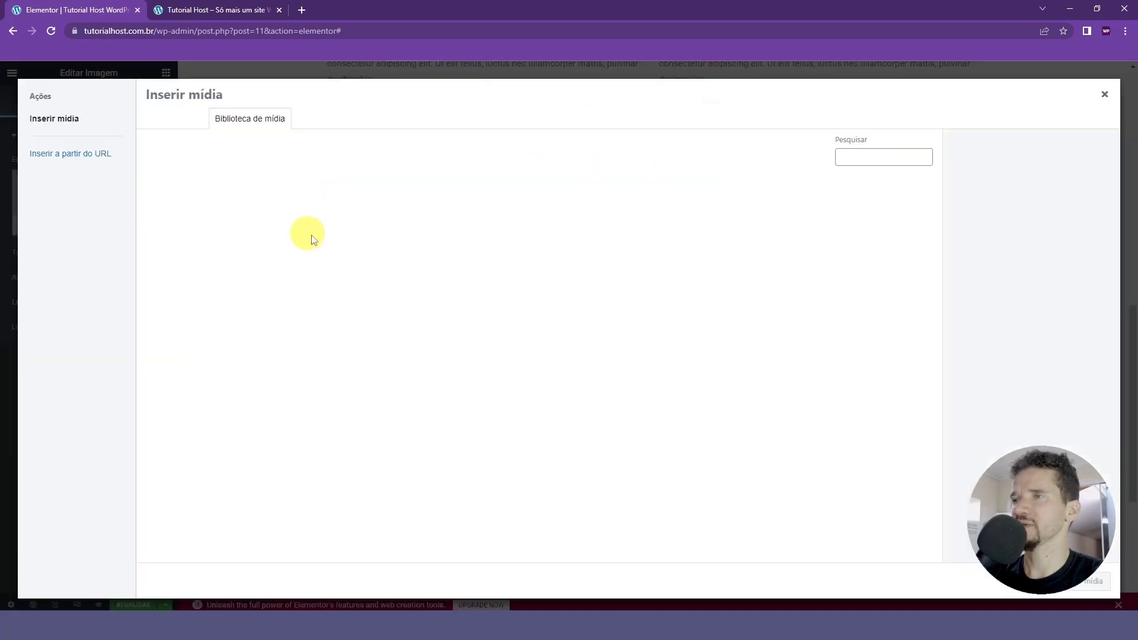
click(421, 225)
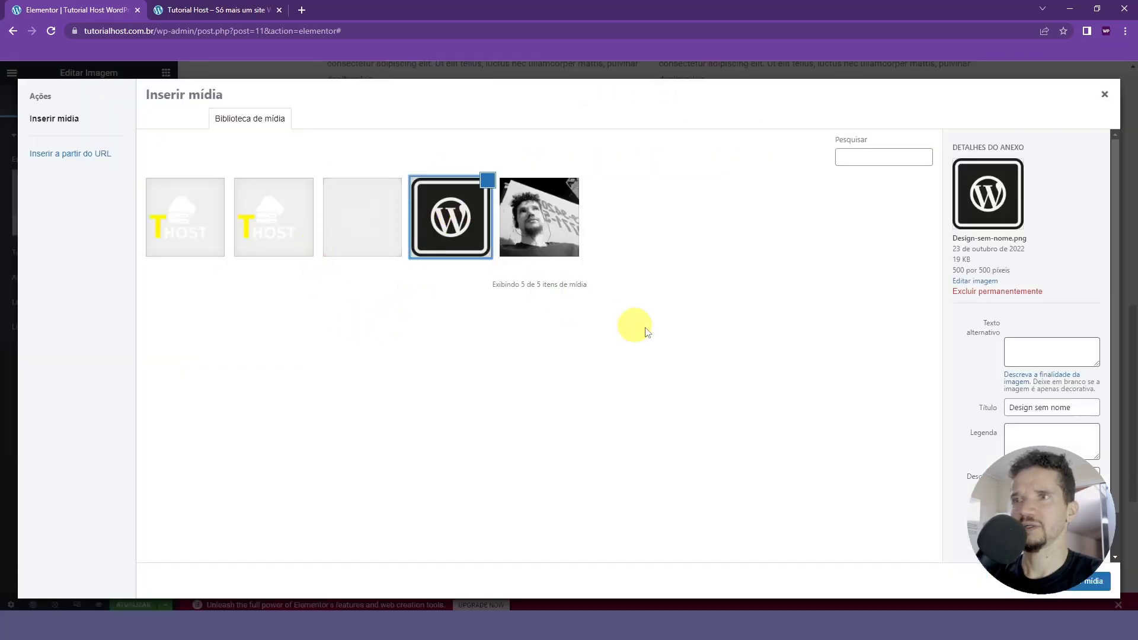
click(1093, 583)
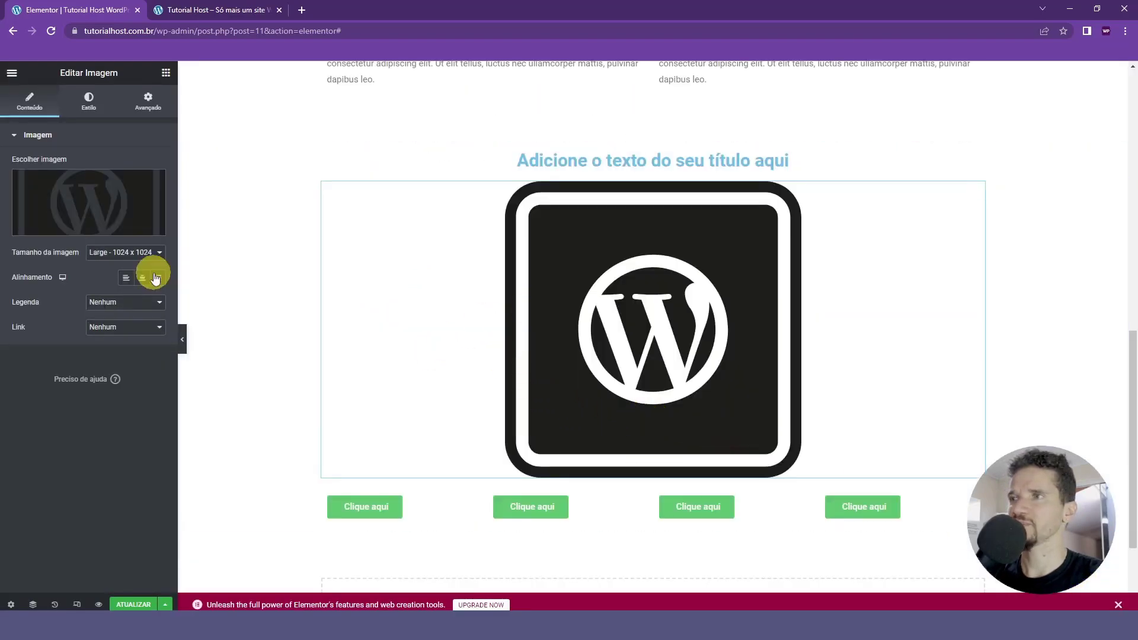
Step: Give the whole section containing the heading, image and four buttons a solid dark magenta background
click(182, 339)
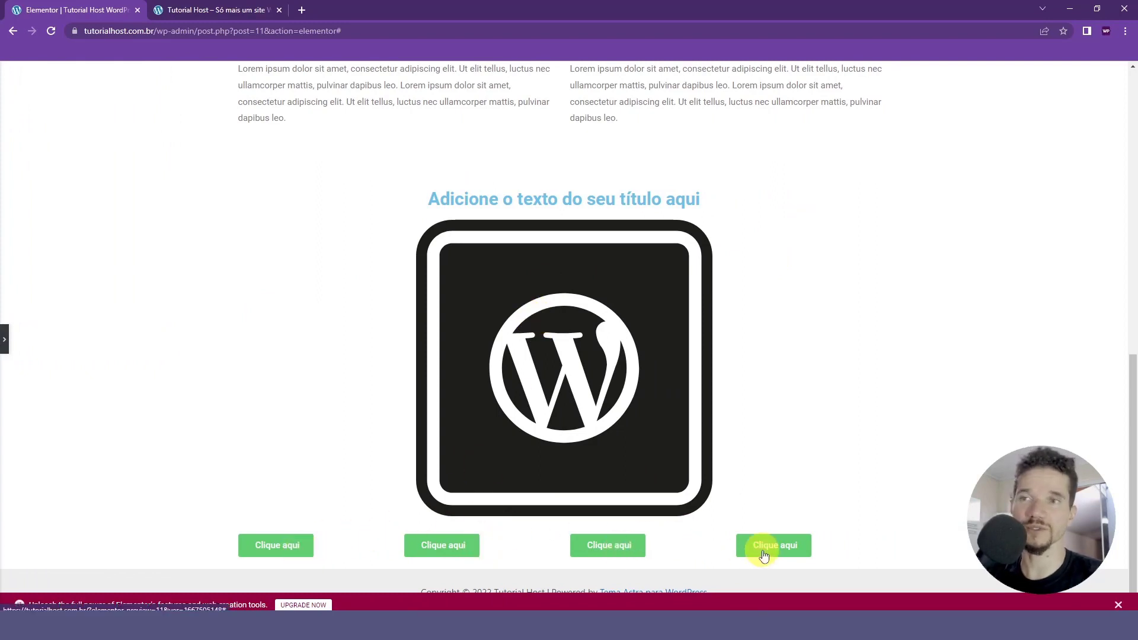
click(4, 339)
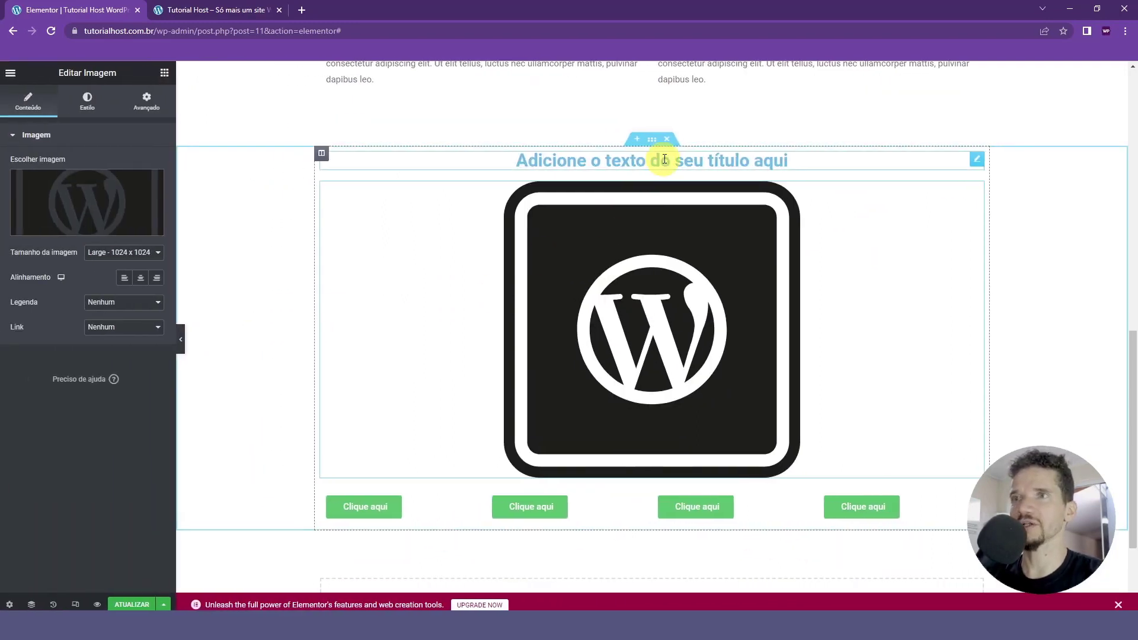
click(653, 140)
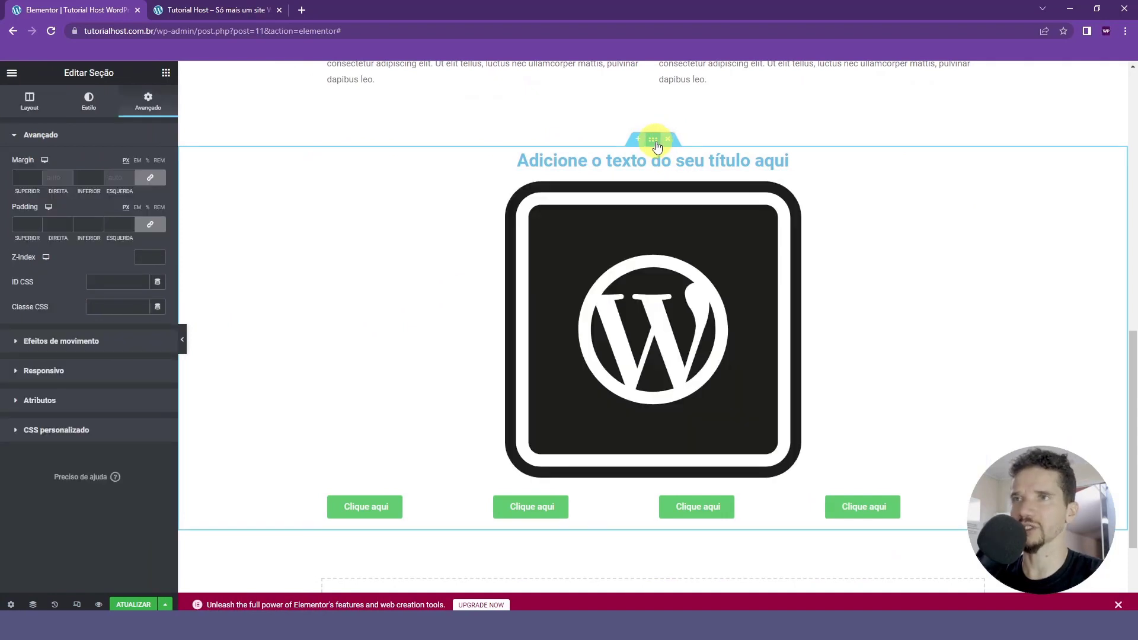
click(95, 107)
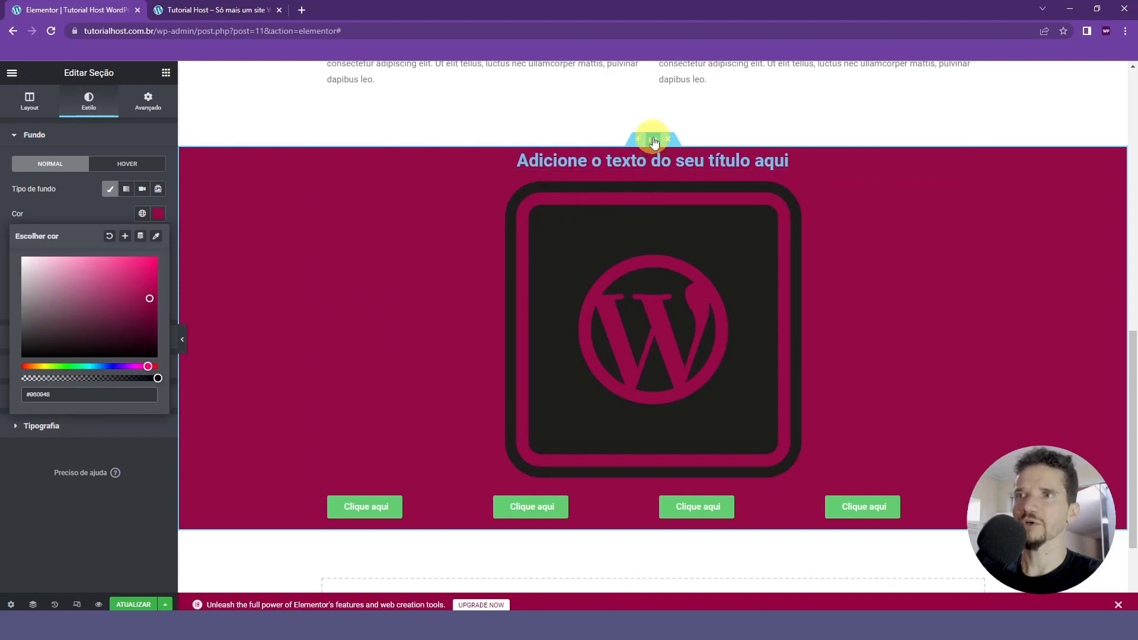
Step: Unlink the section's padding values and set the top and bottom padding to 70 px
click(149, 102)
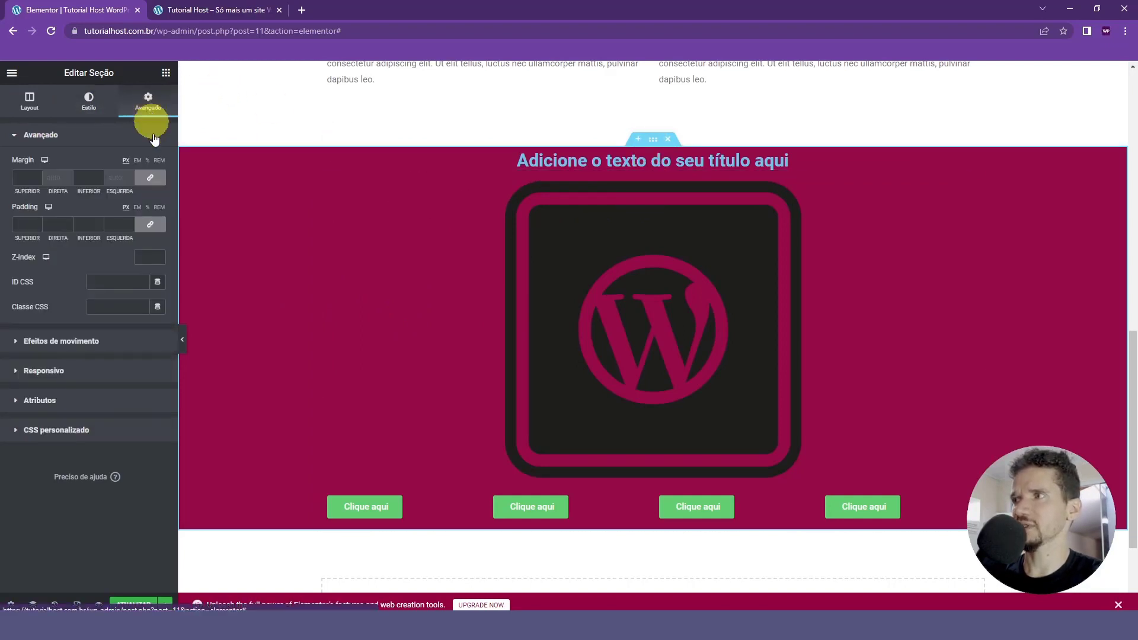
click(150, 224)
drag(22, 238, 22, 238)
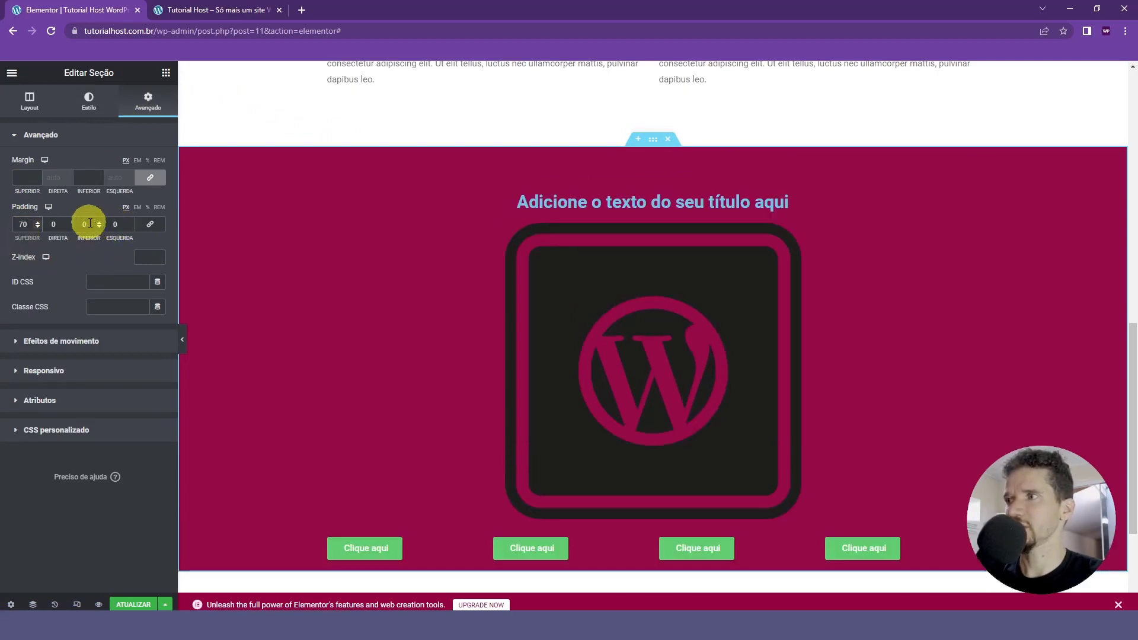
text(70)
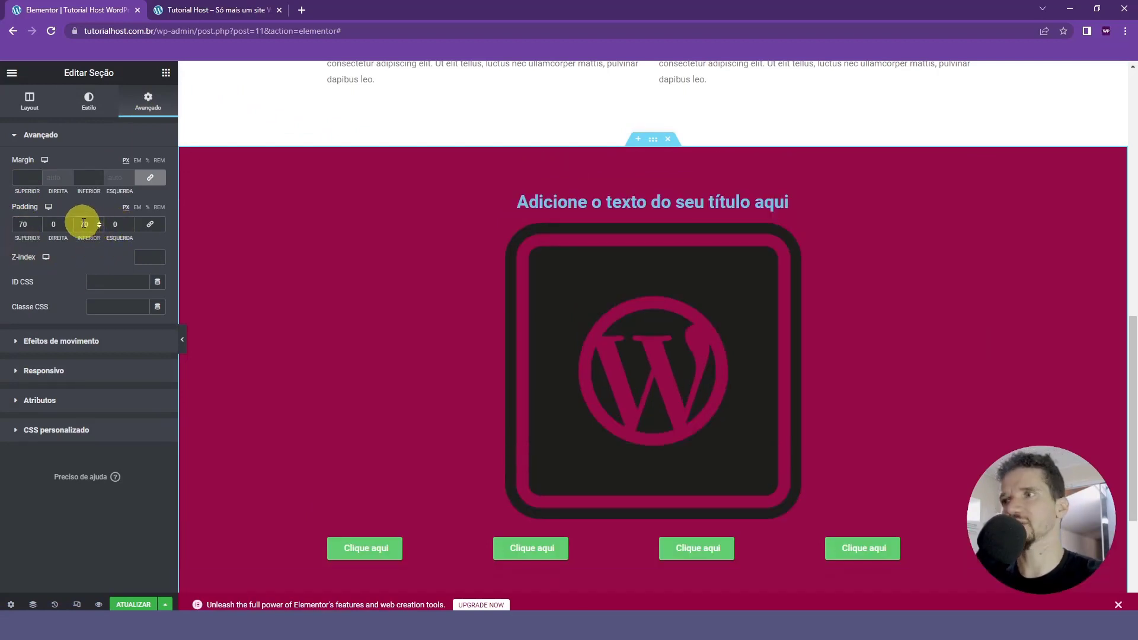
Step: Check the page layout without the editing panel and save the page update
click(182, 340)
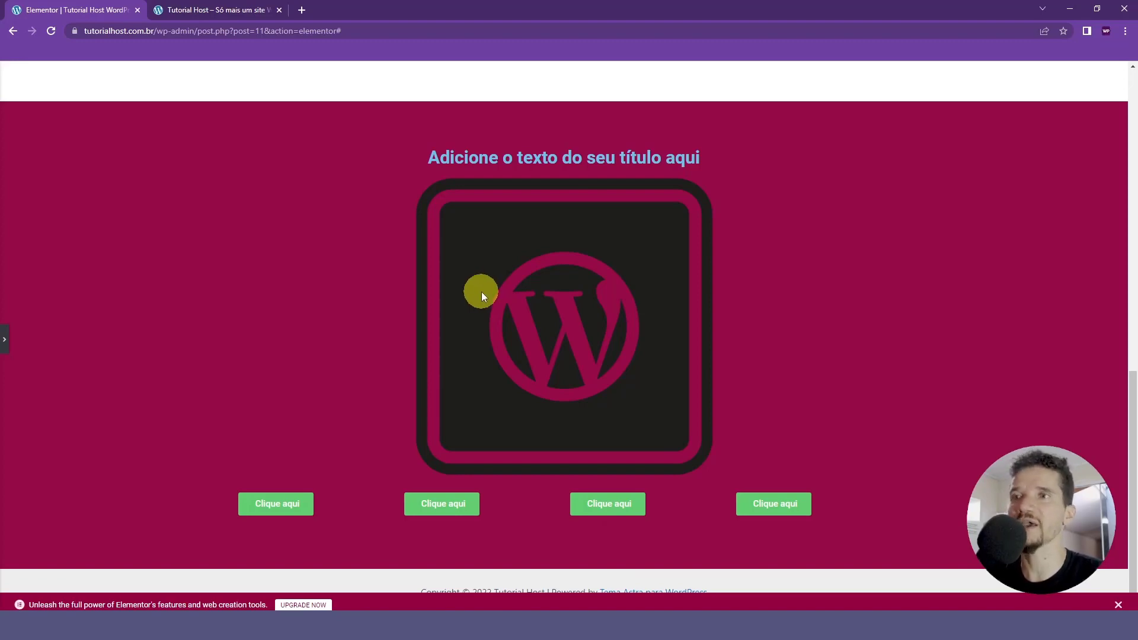
scroll(479, 294, up, 8)
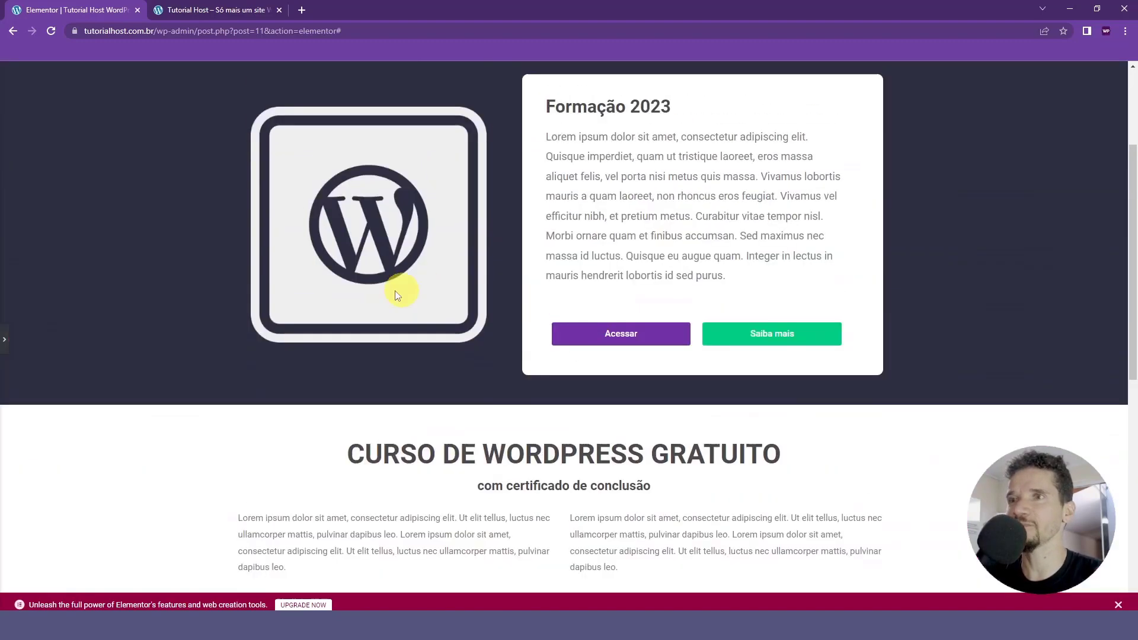
scroll(395, 292, down, 4)
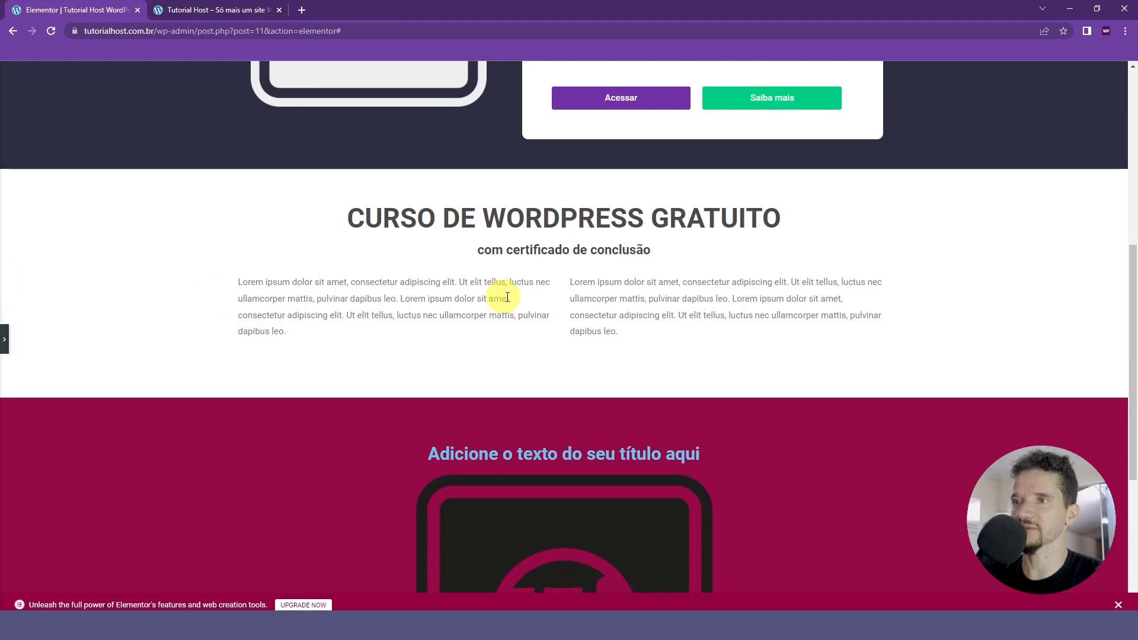
scroll(506, 297, down, 4)
click(7, 343)
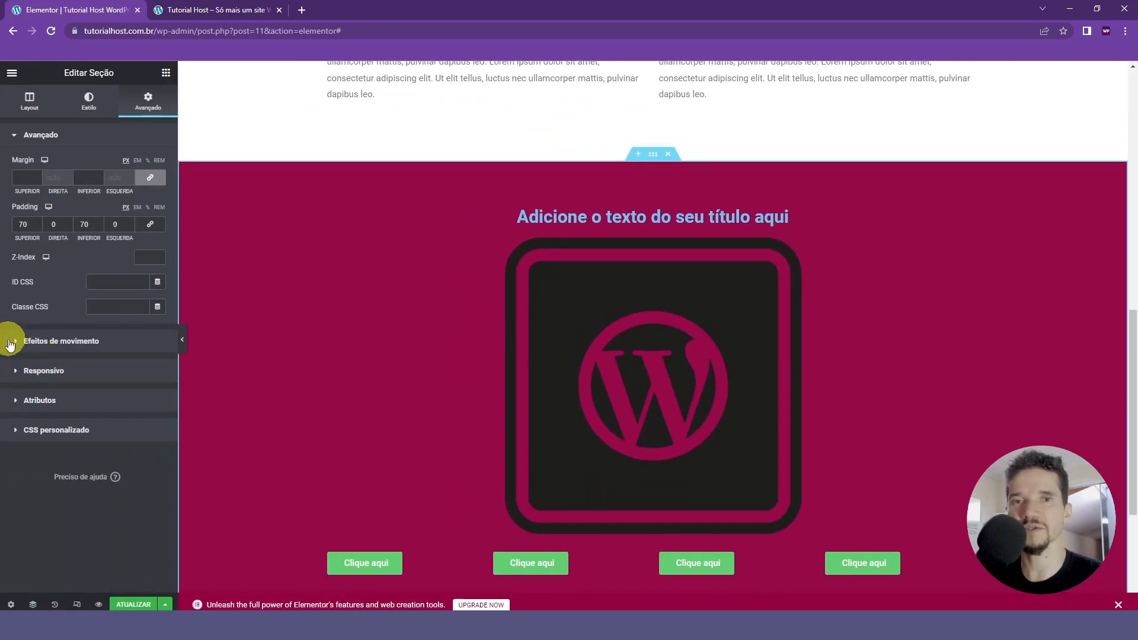
click(137, 605)
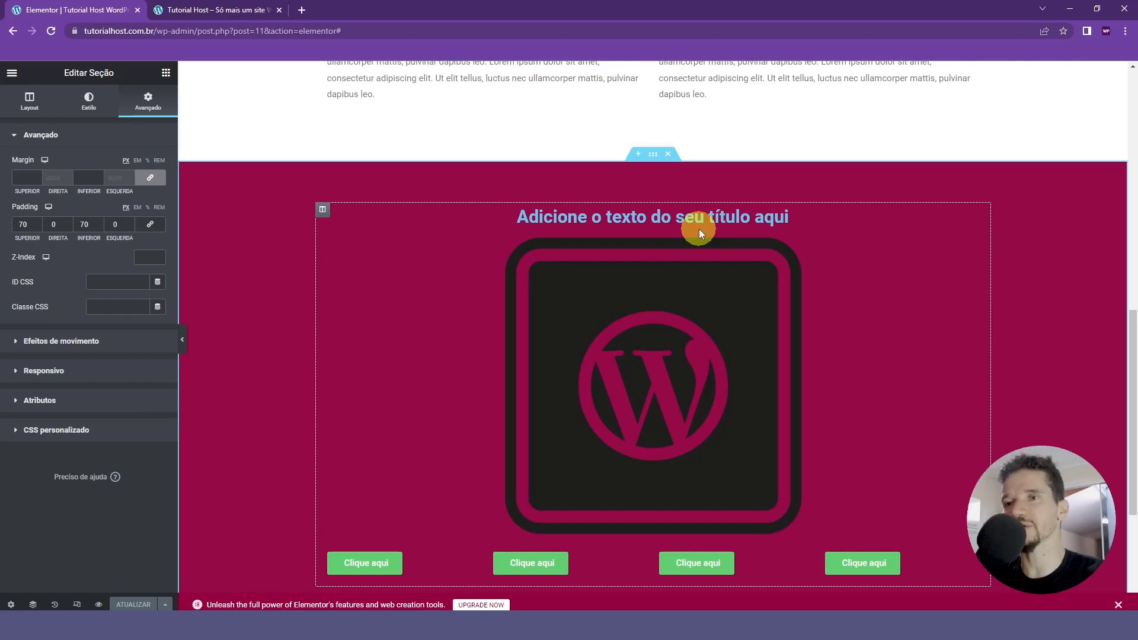
scroll(596, 356, up, 4)
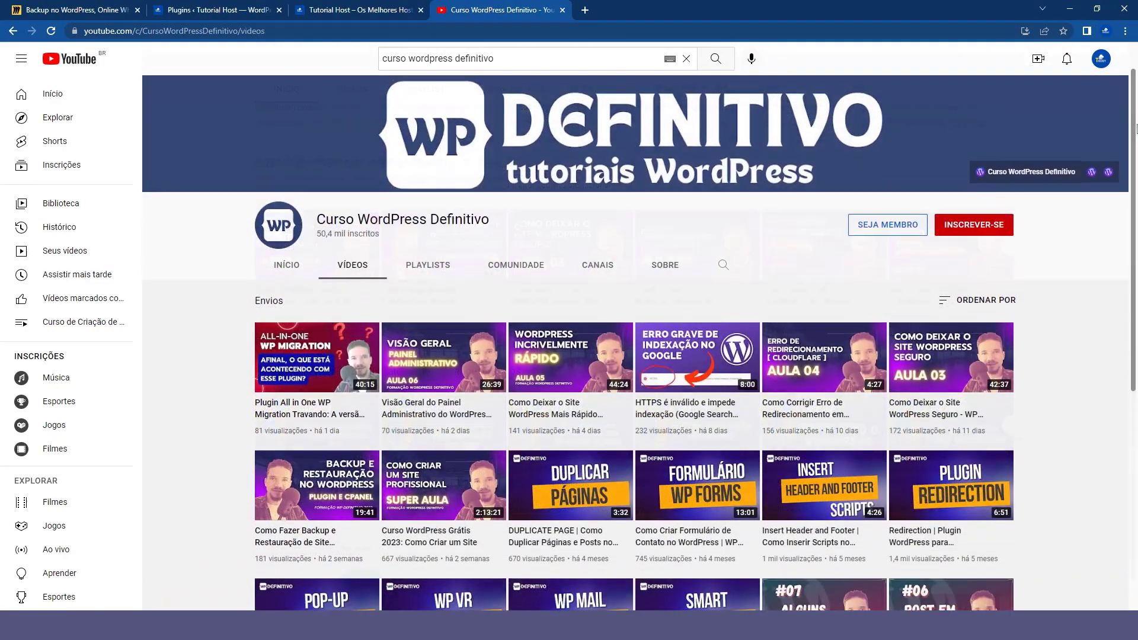
Step: Switch to YouTube, browse the Curso WordPress Definitivo channel's videos and playlists, and open its membership offer
drag(1136, 127, 1136, 380)
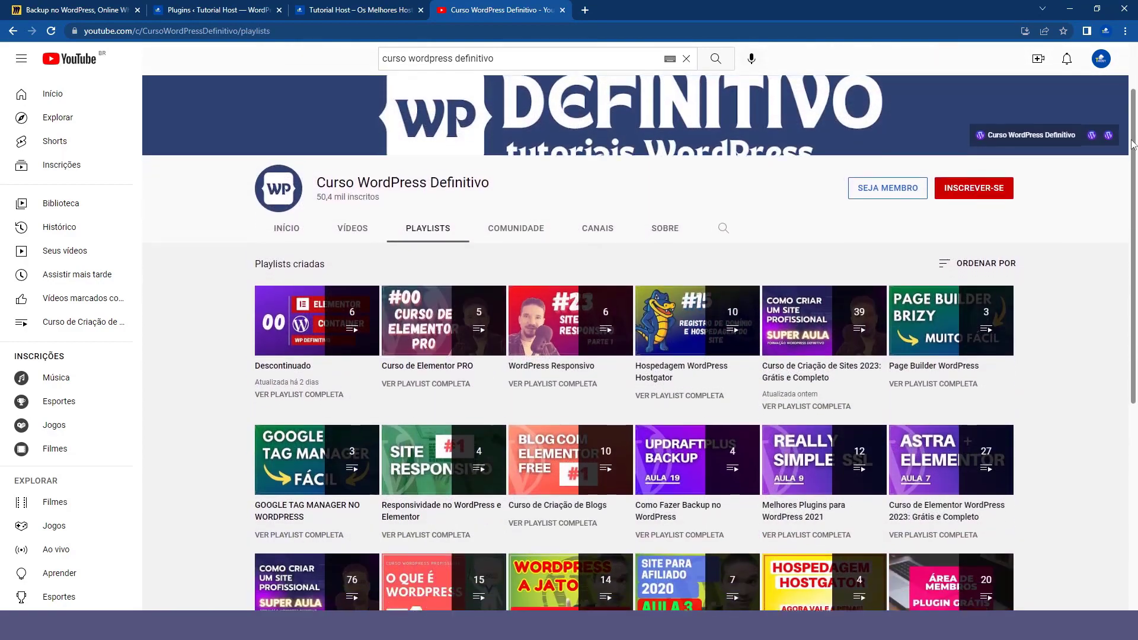
drag(1134, 115, 1136, 438)
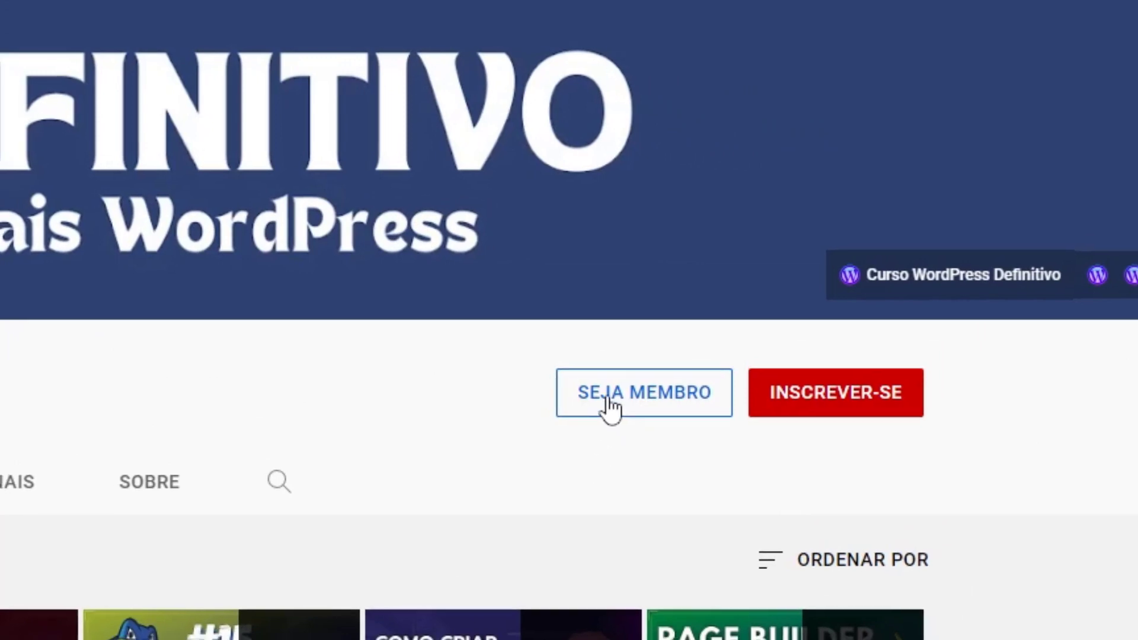
click(609, 407)
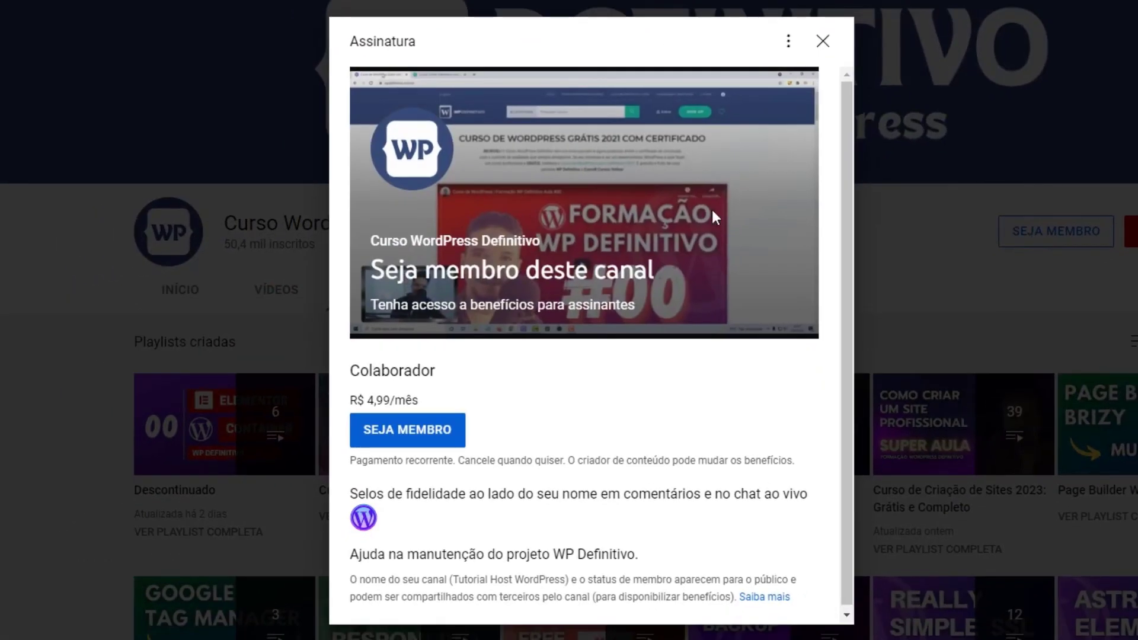